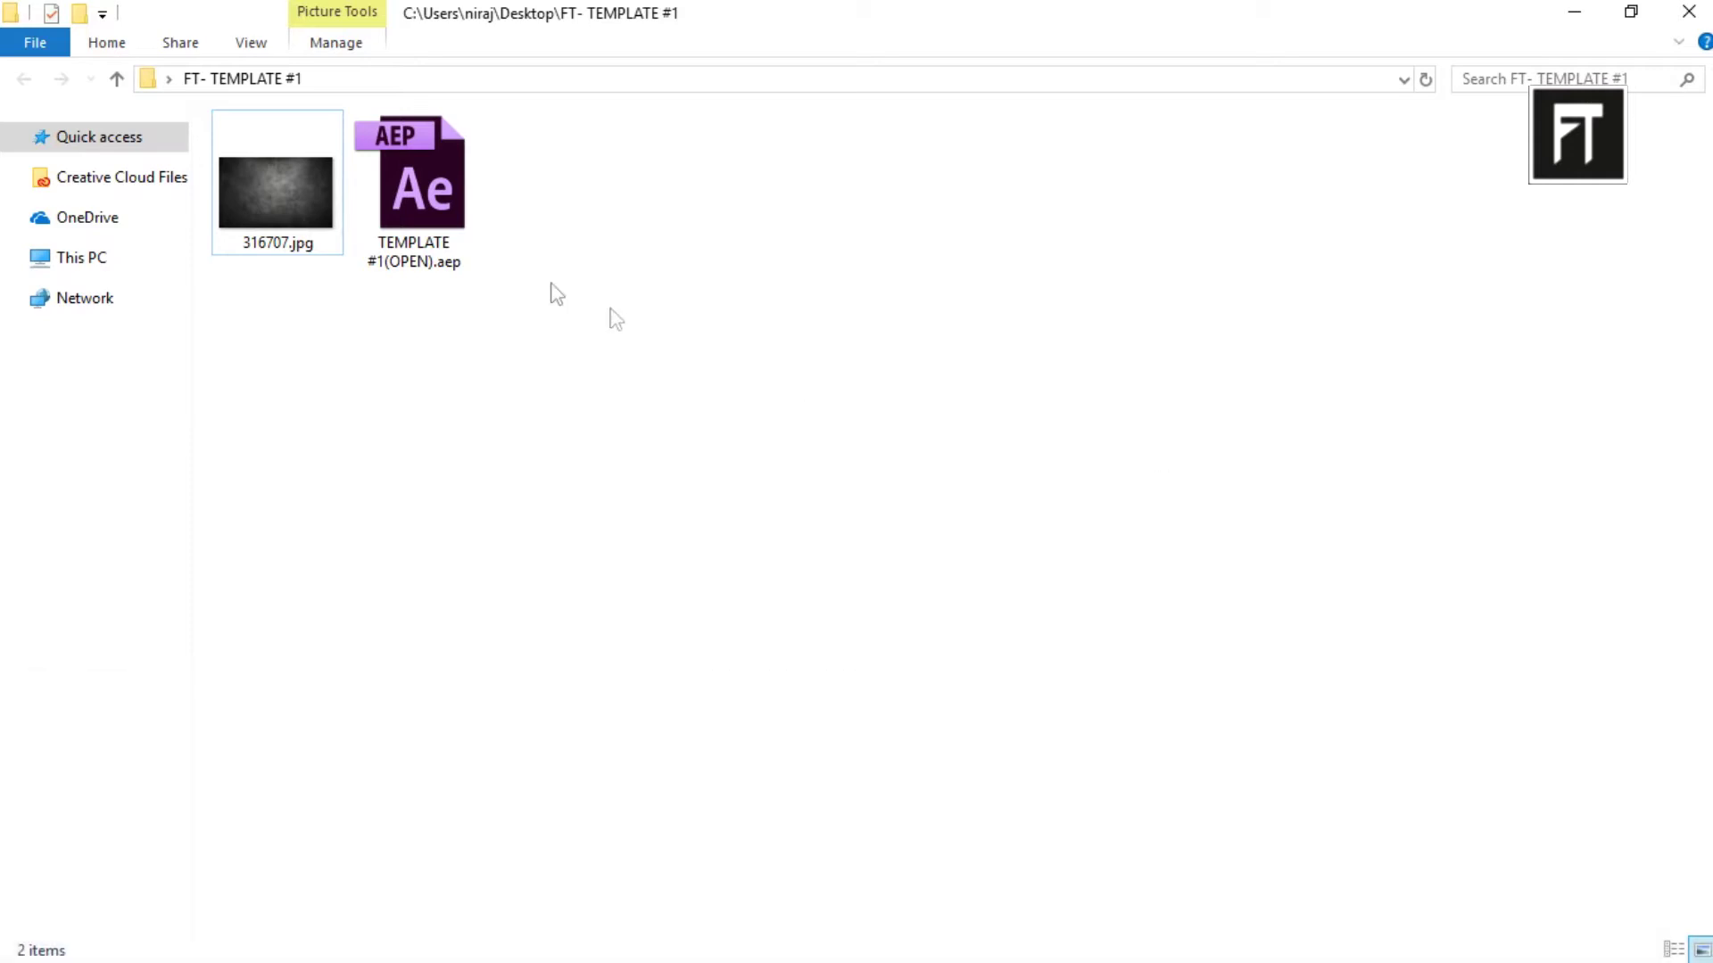
Open TEMPLATE #1(OPEN).aep in After Effects and cancel the missing-fonts warning
click(440, 198)
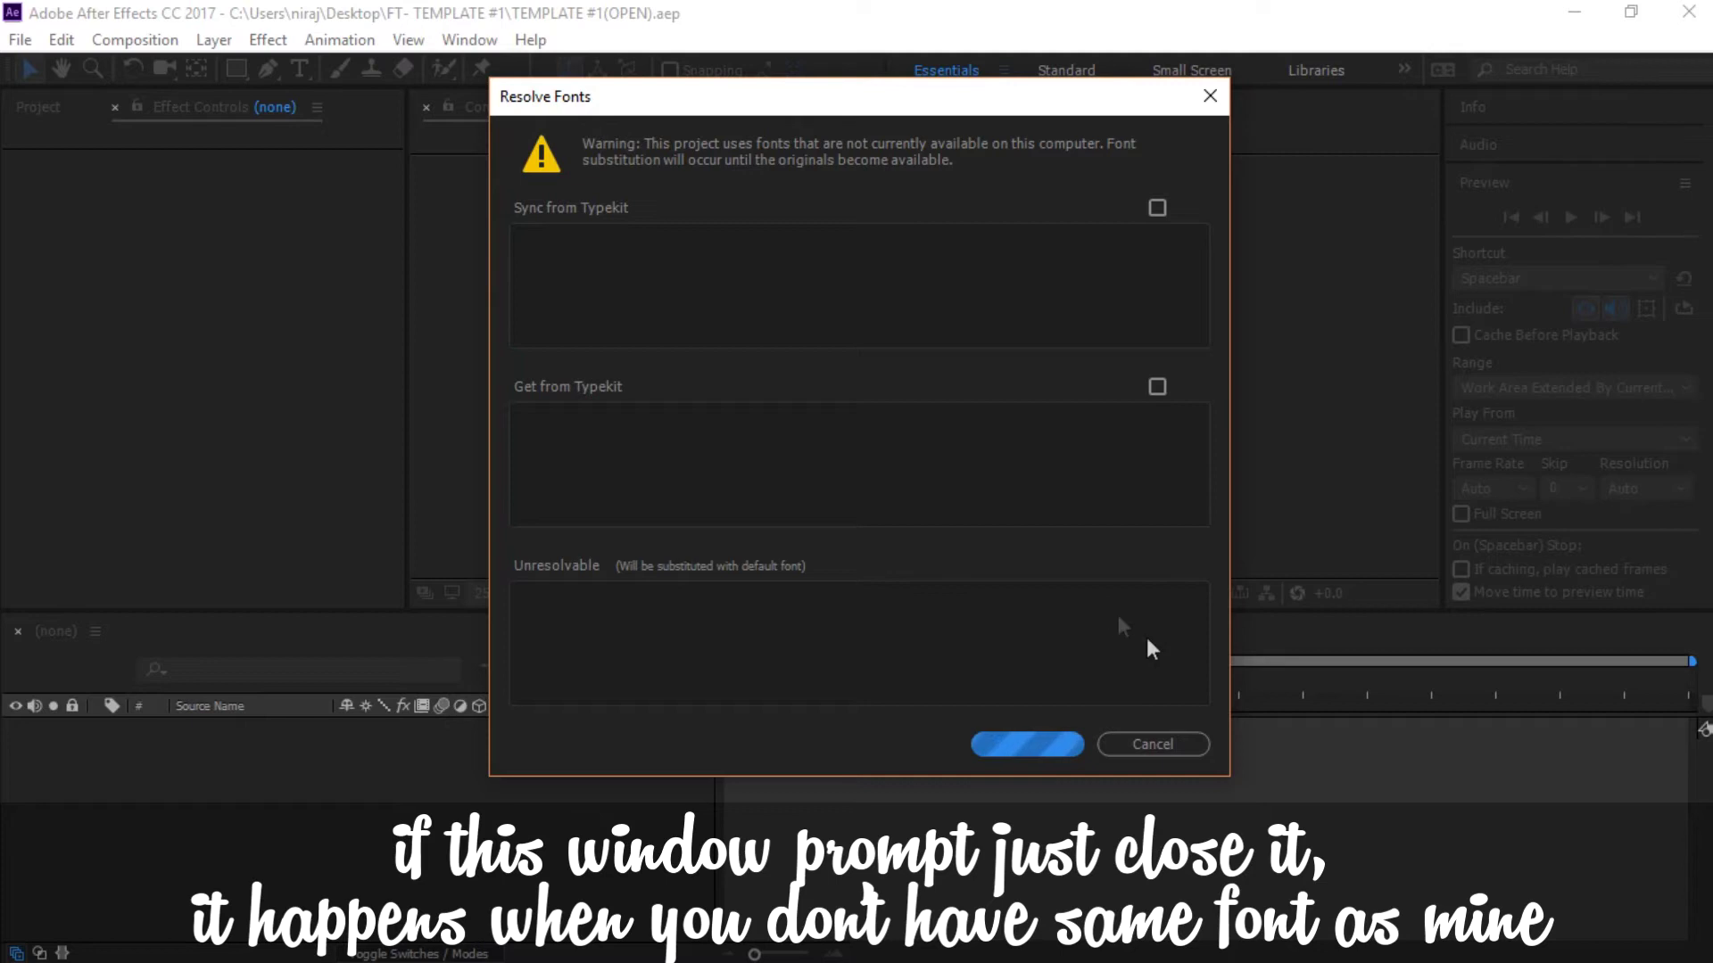
click(1170, 746)
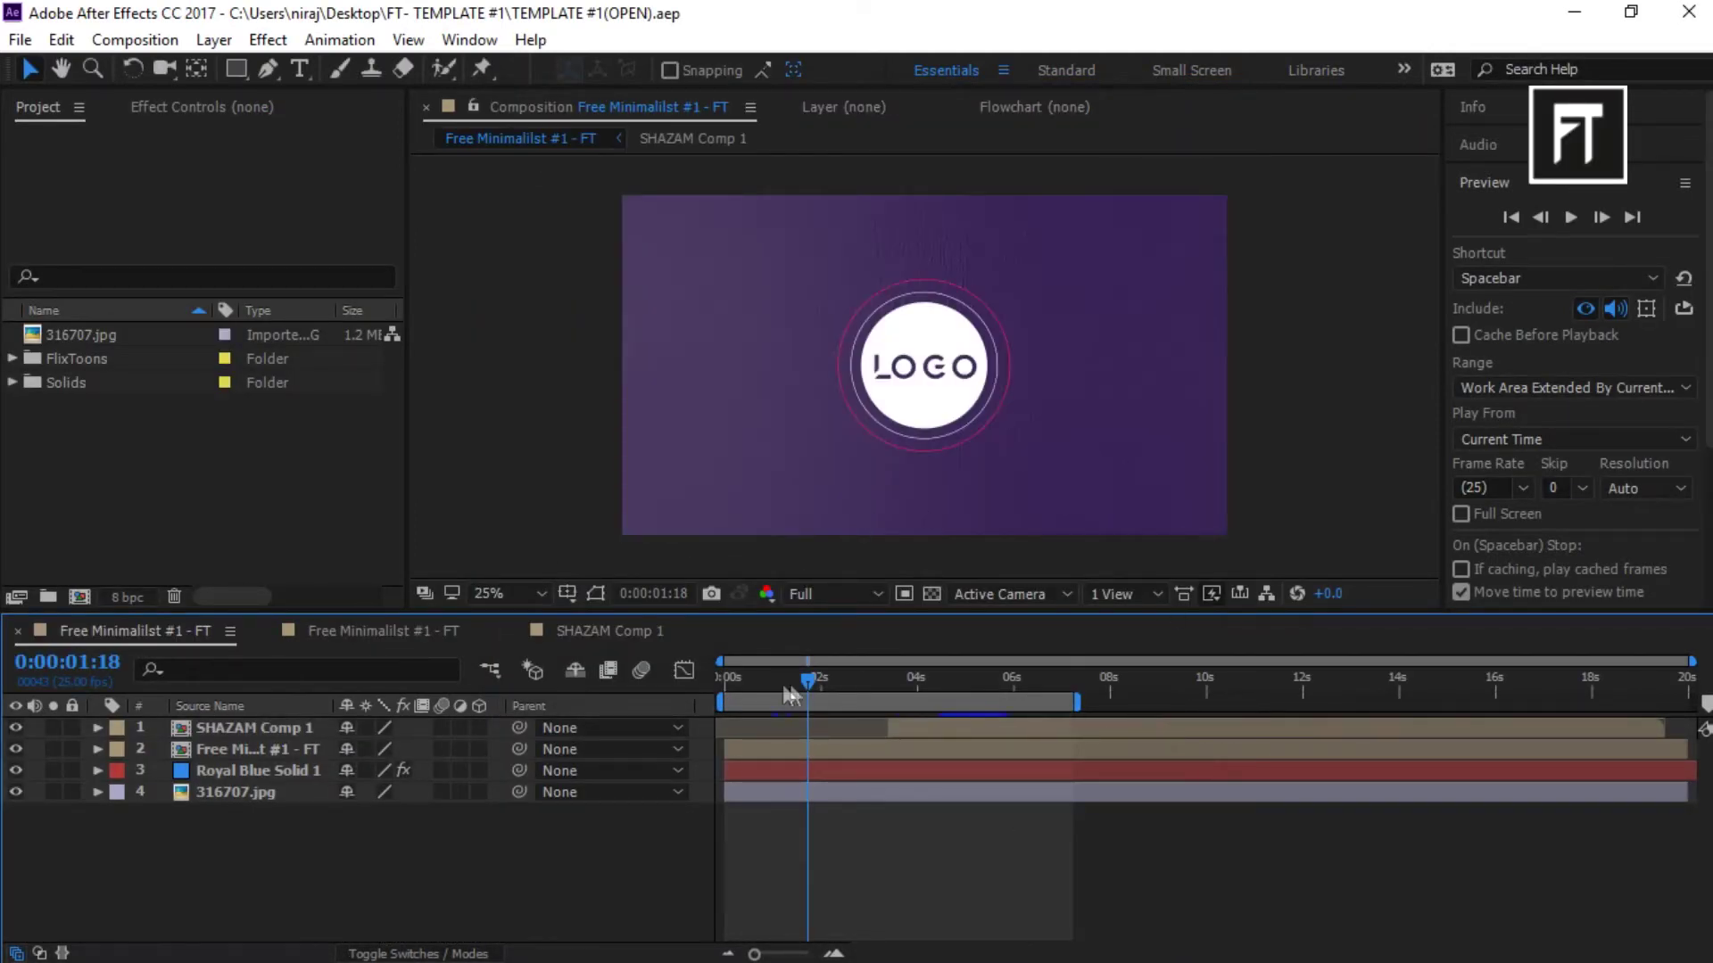
Near the start, hide the SHAZAM Comp 1 and Free Minimalist #1 - FT layers, then select Royal Blue Solid 1
drag(808, 680, 738, 679)
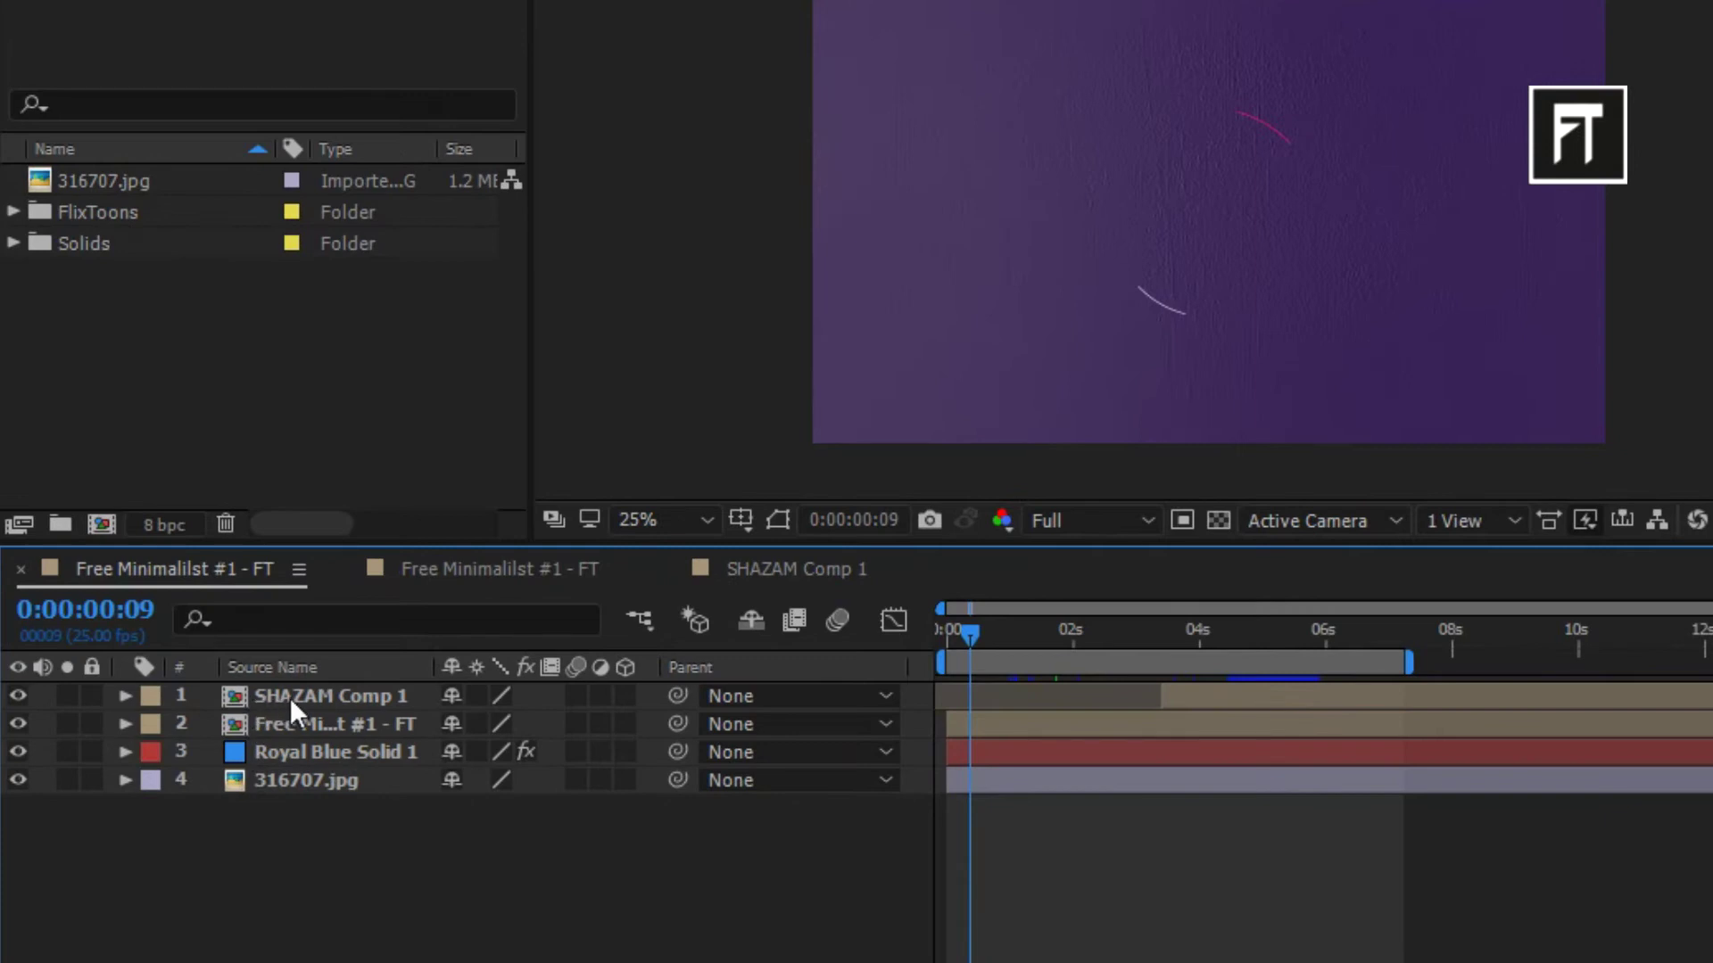
mouse_move(290, 698)
mouse_down()
mouse_move(302, 726)
mouse_move(305, 701)
mouse_up()
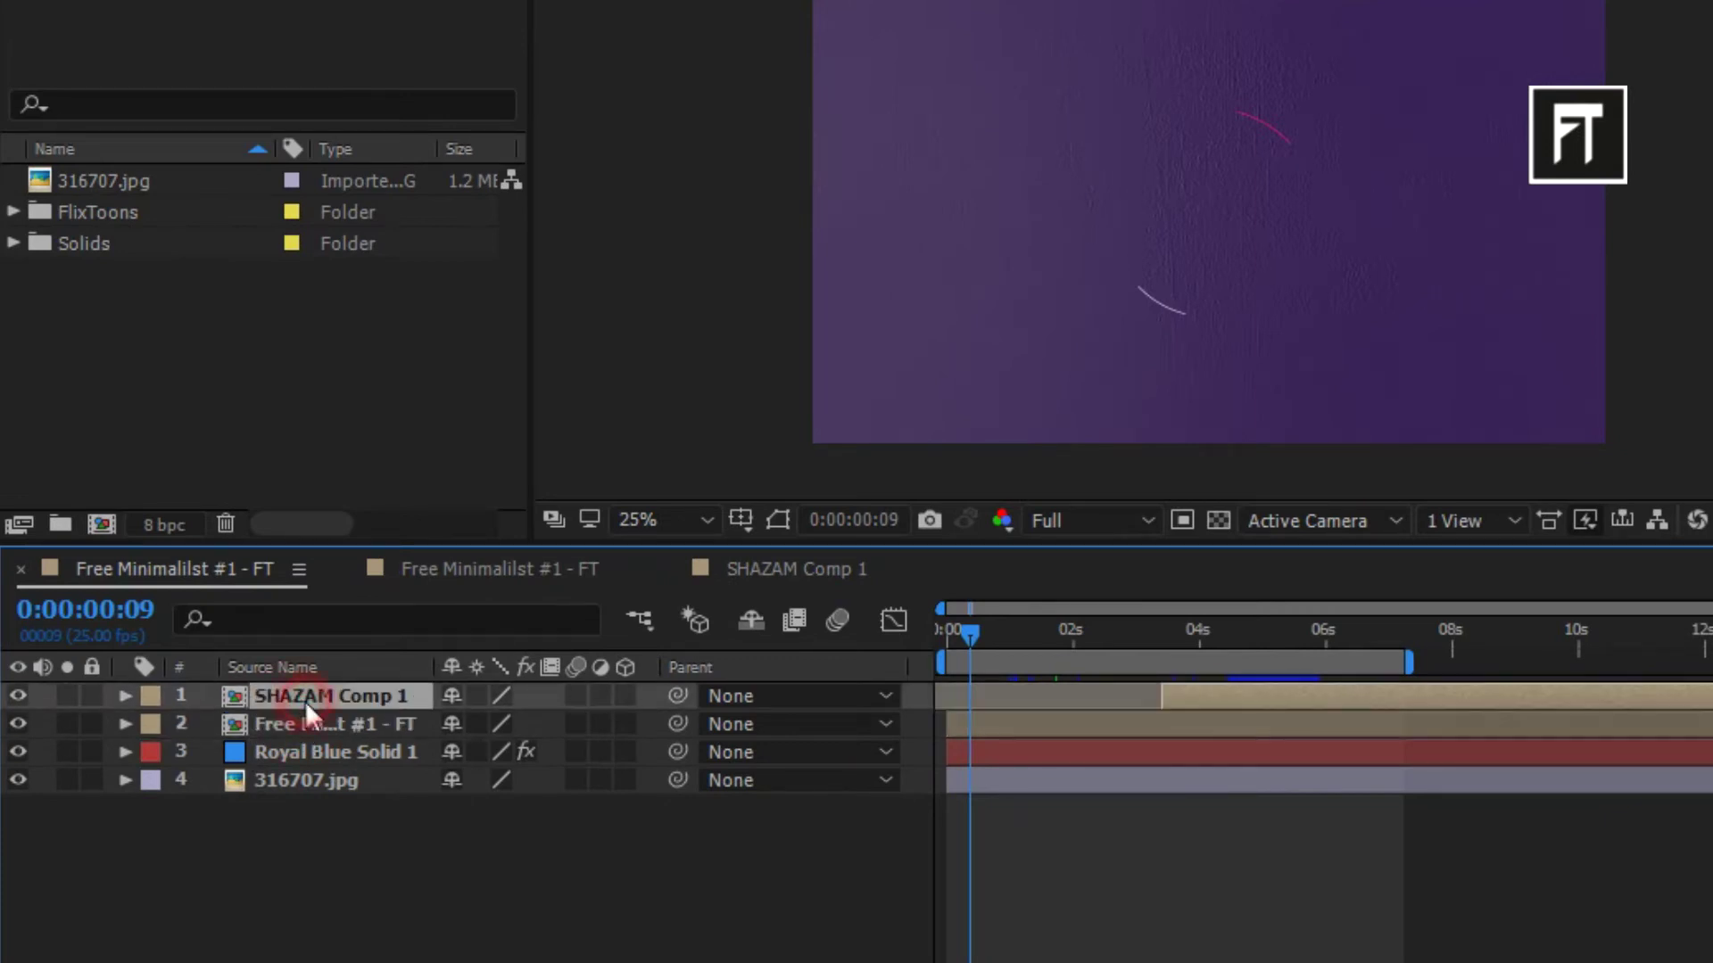
drag(20, 700, 24, 721)
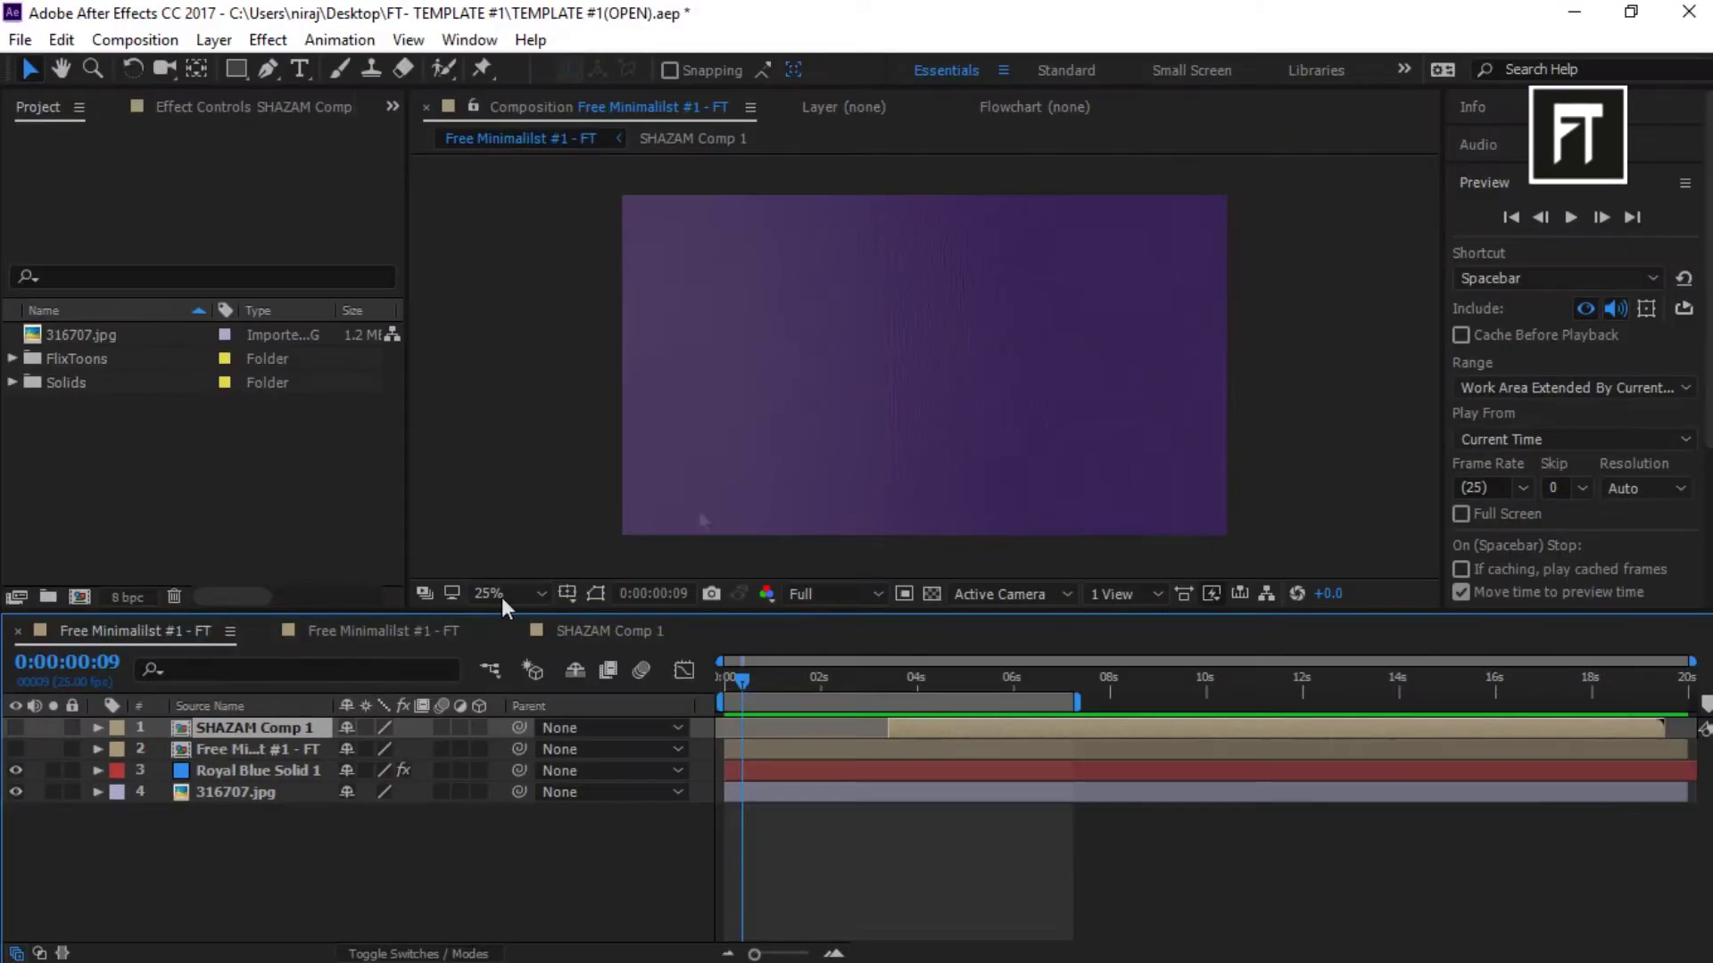
click(314, 752)
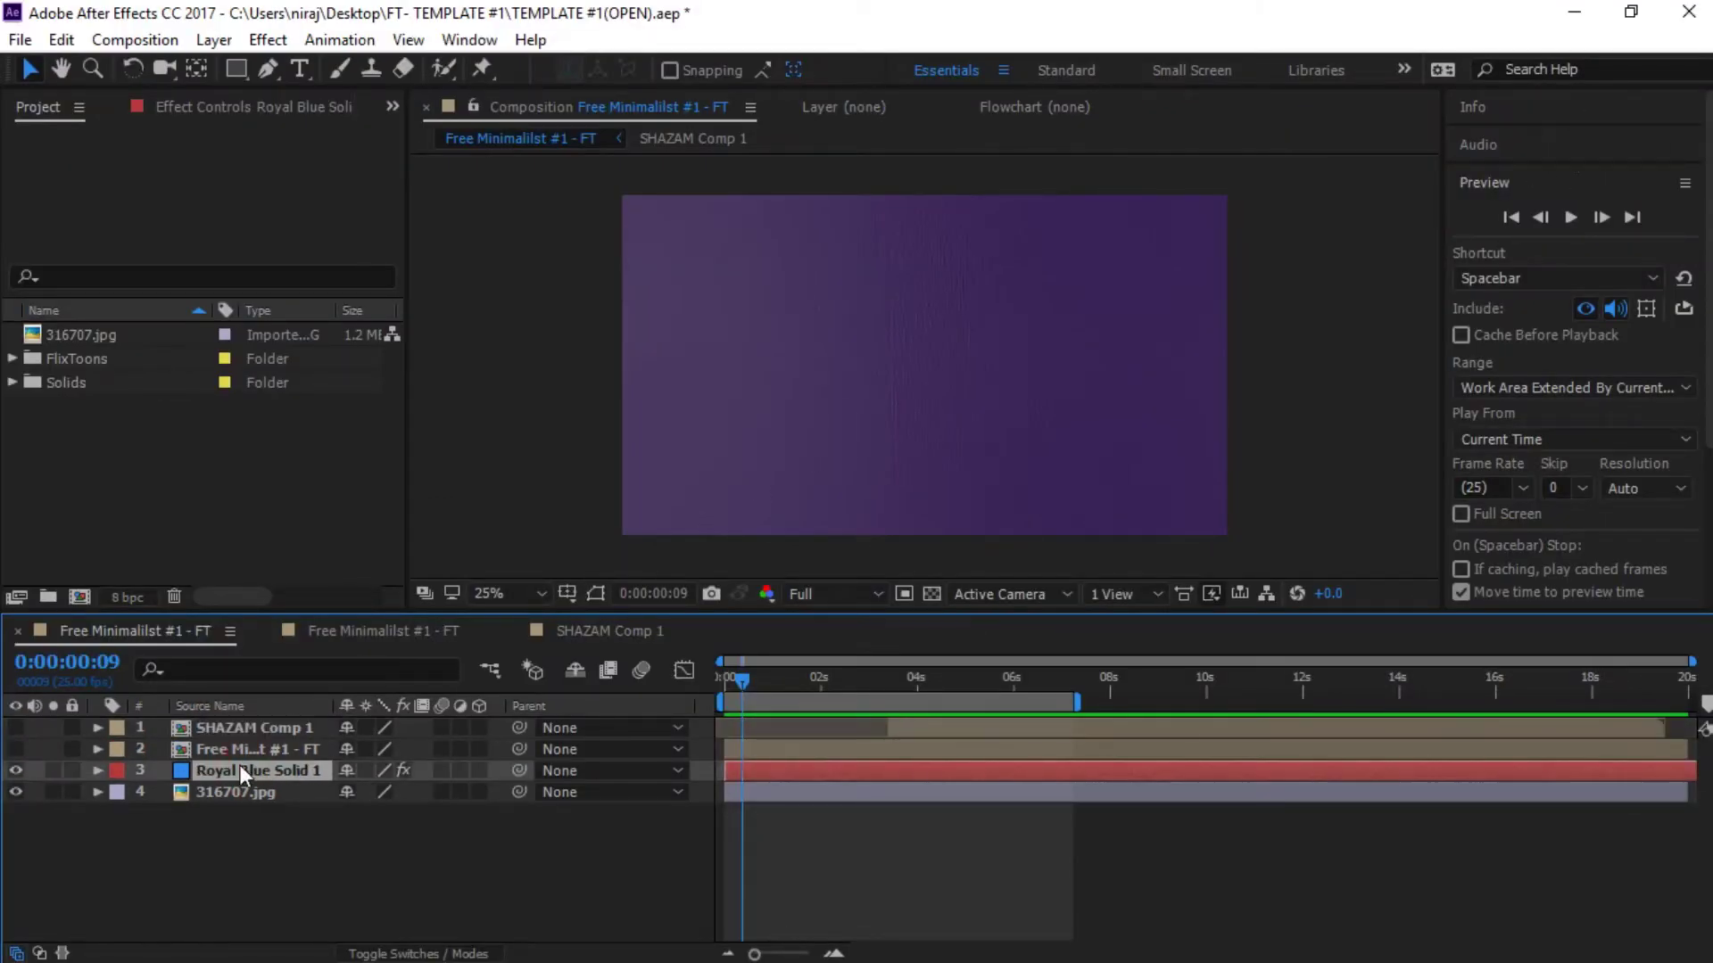
Expand the background's 4-Color Gradient and set Color 1 to an orange shade
click(213, 105)
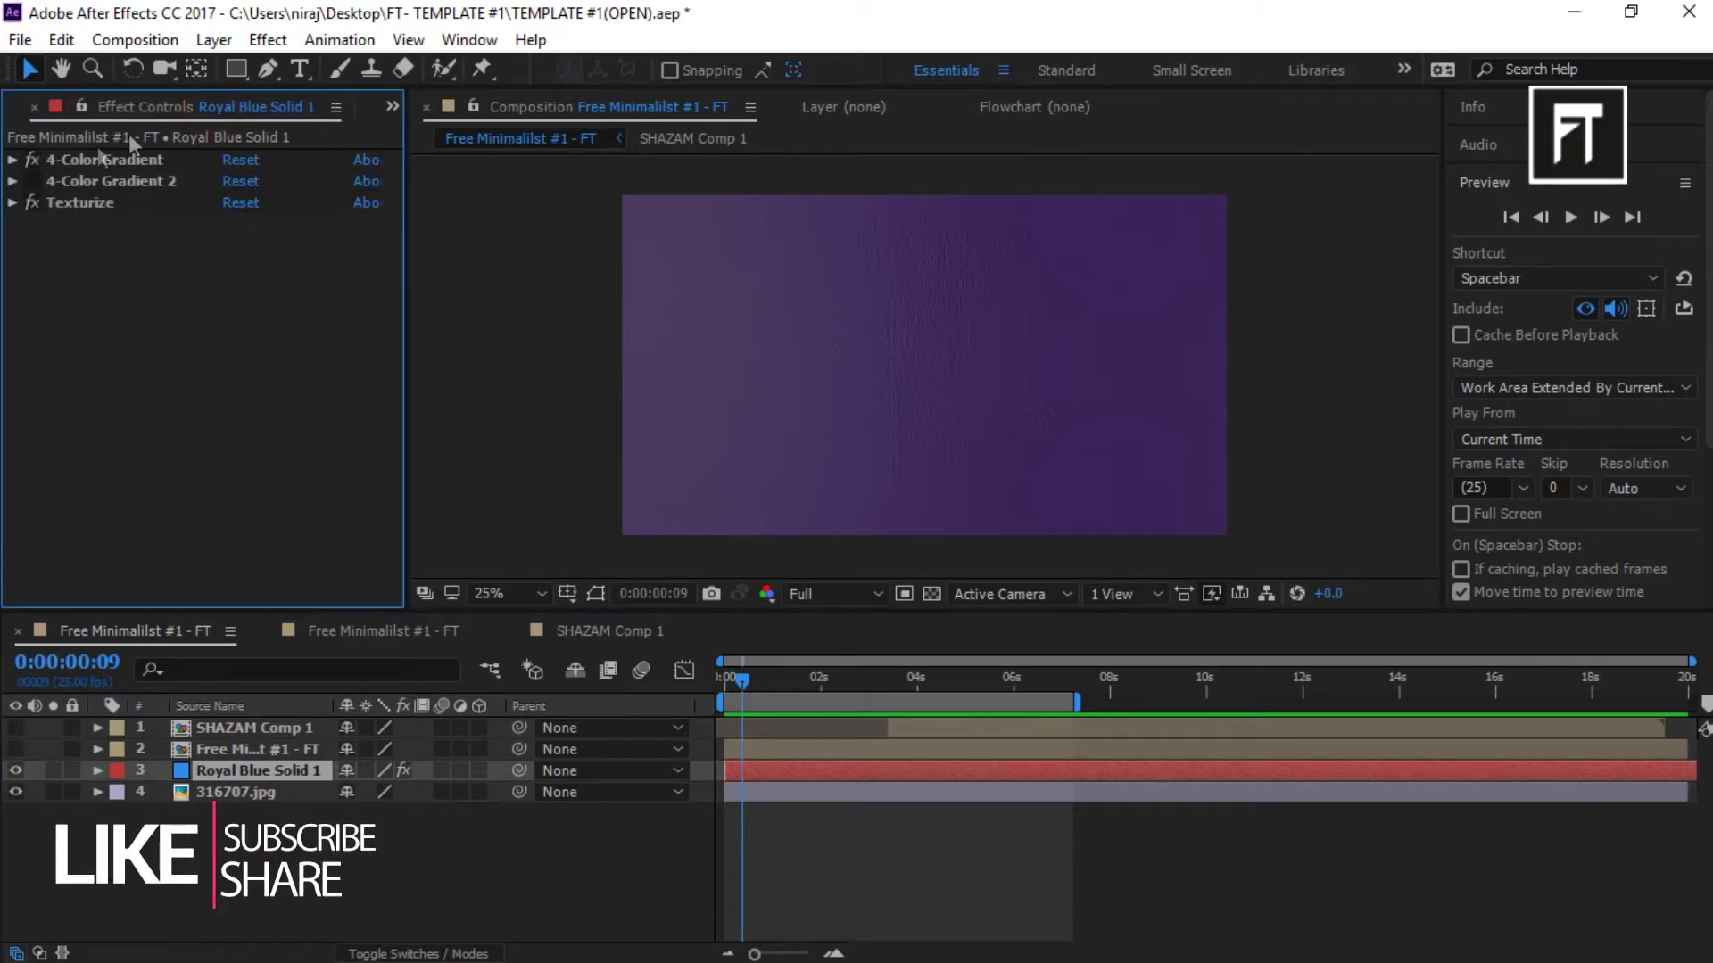
click(26, 164)
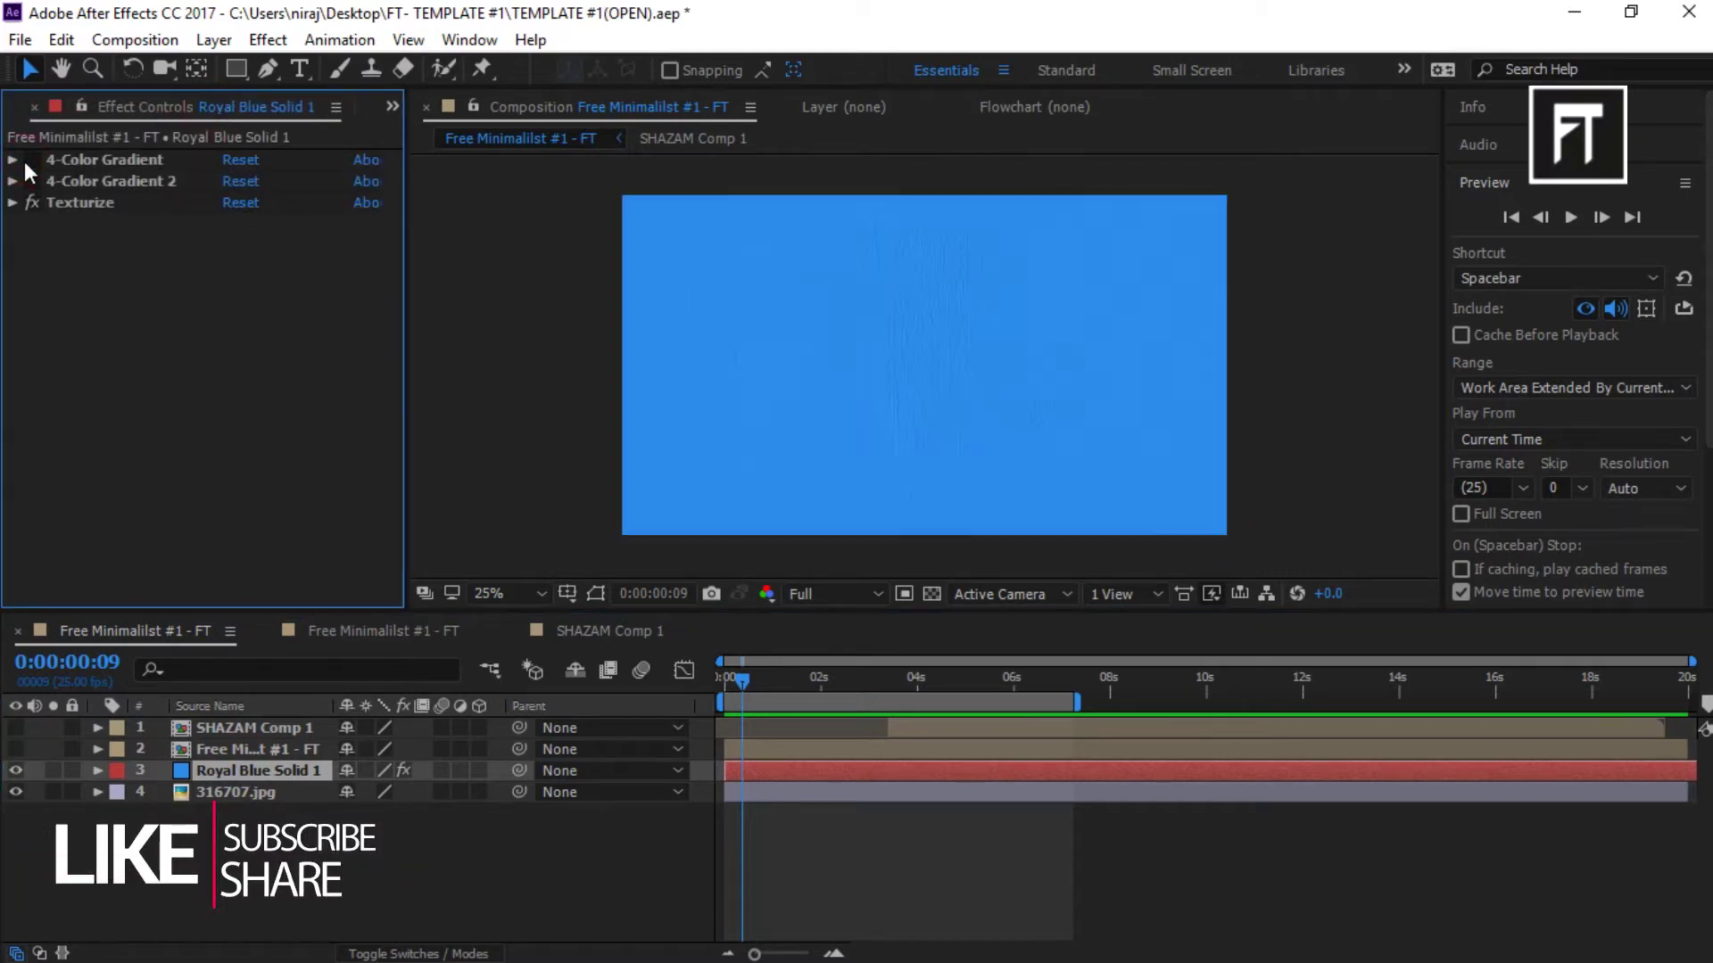
click(30, 162)
click(12, 161)
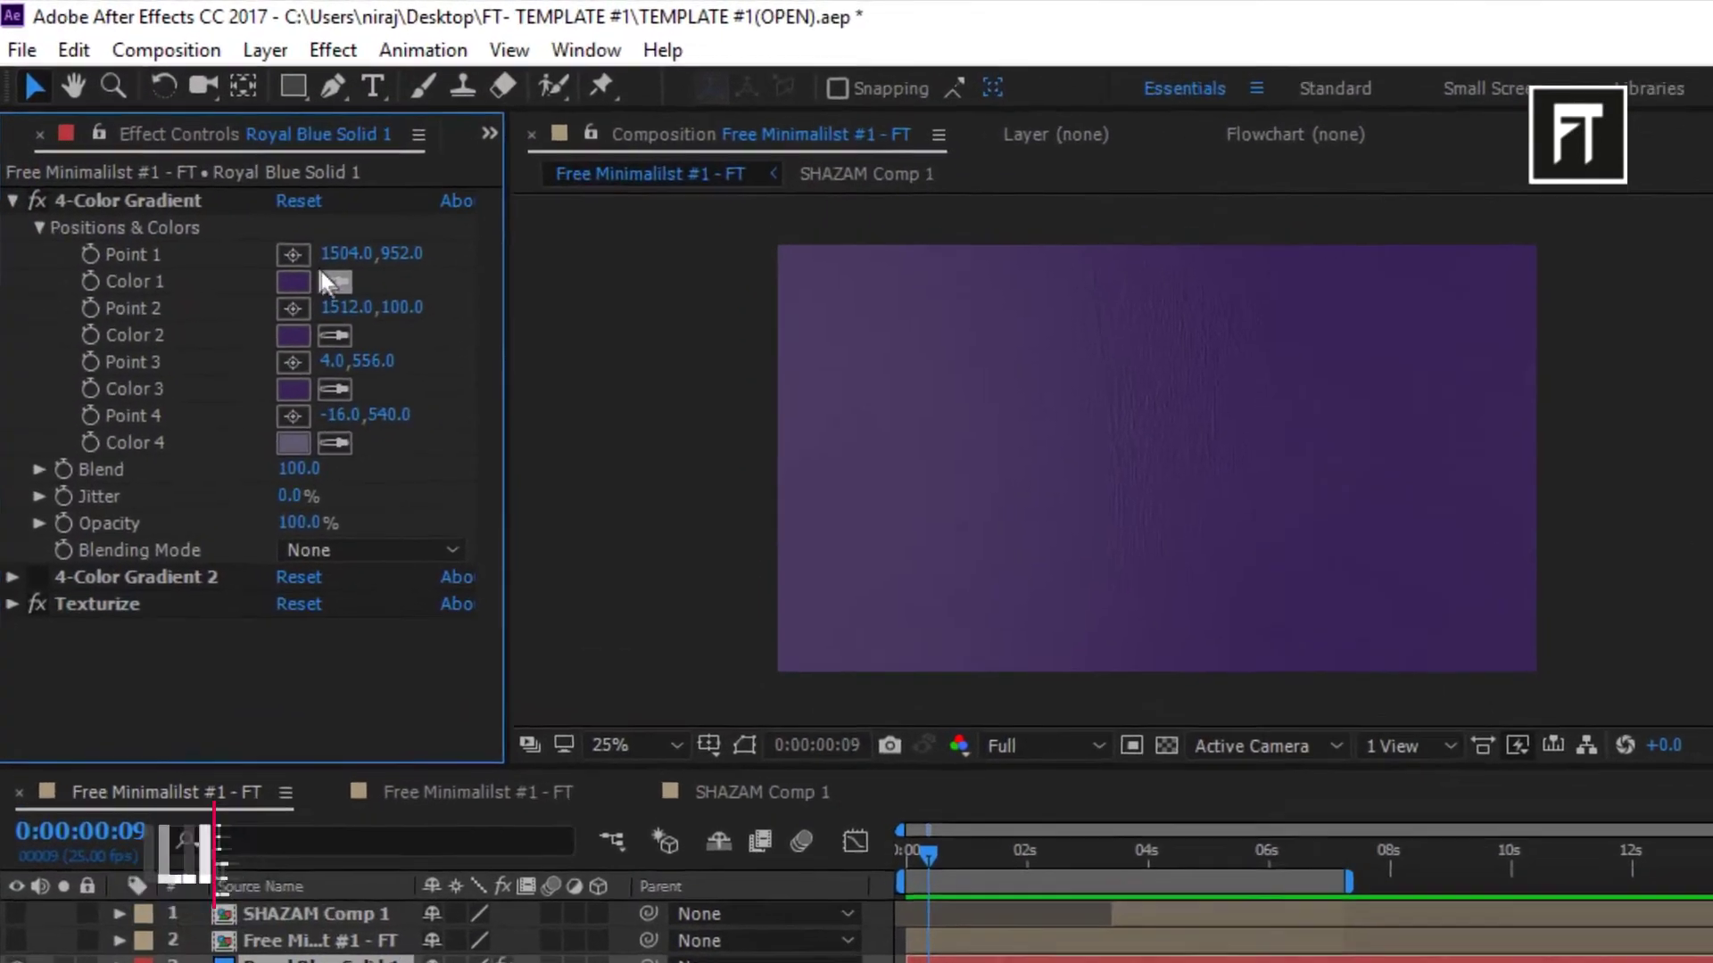
click(237, 223)
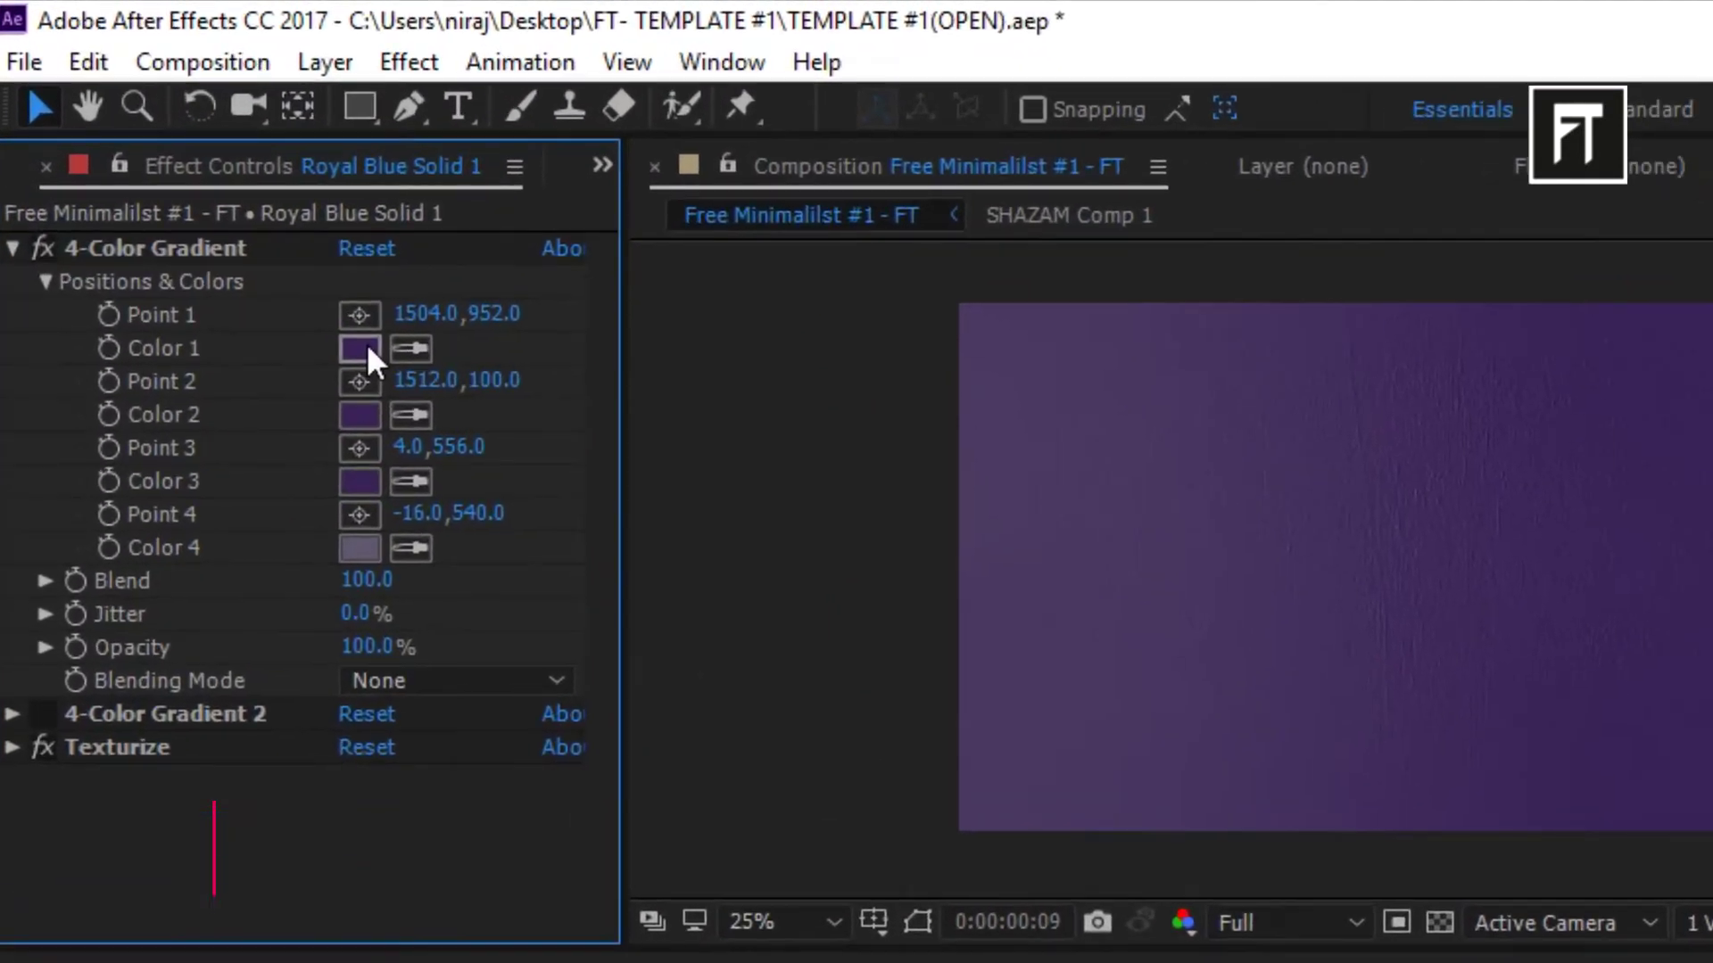
click(543, 937)
click(298, 562)
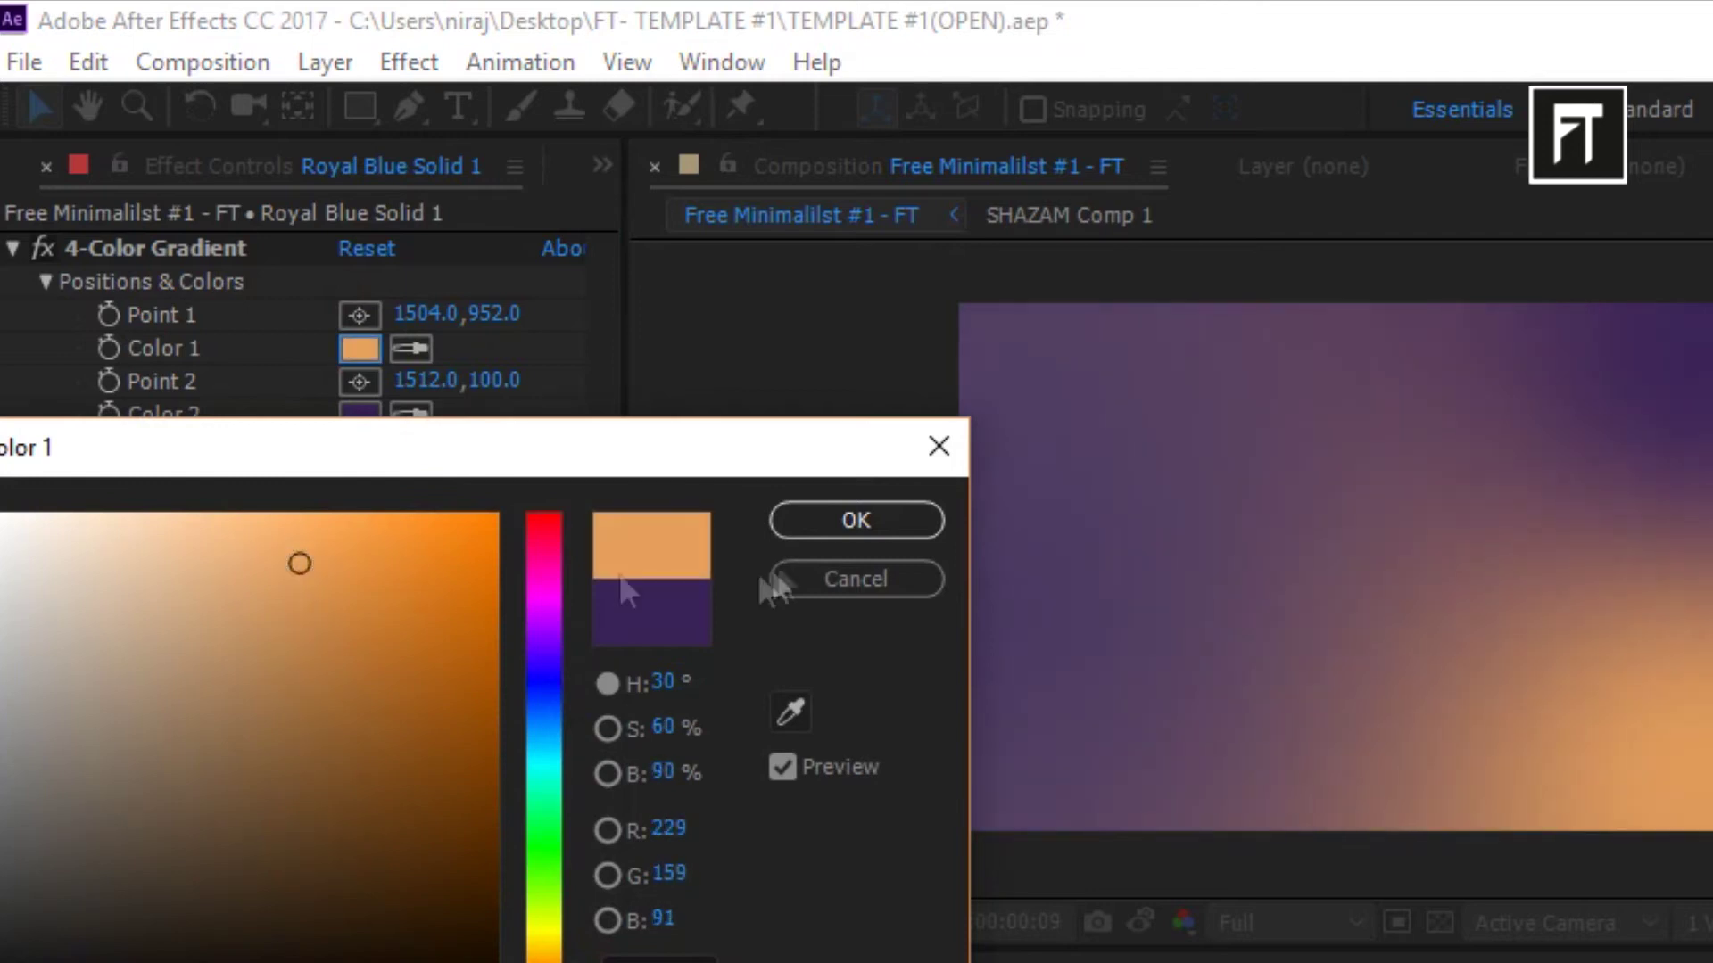
click(860, 516)
Set the gradient's Color 4 to pale yellow and collapse the effect
click(361, 546)
click(544, 923)
click(149, 555)
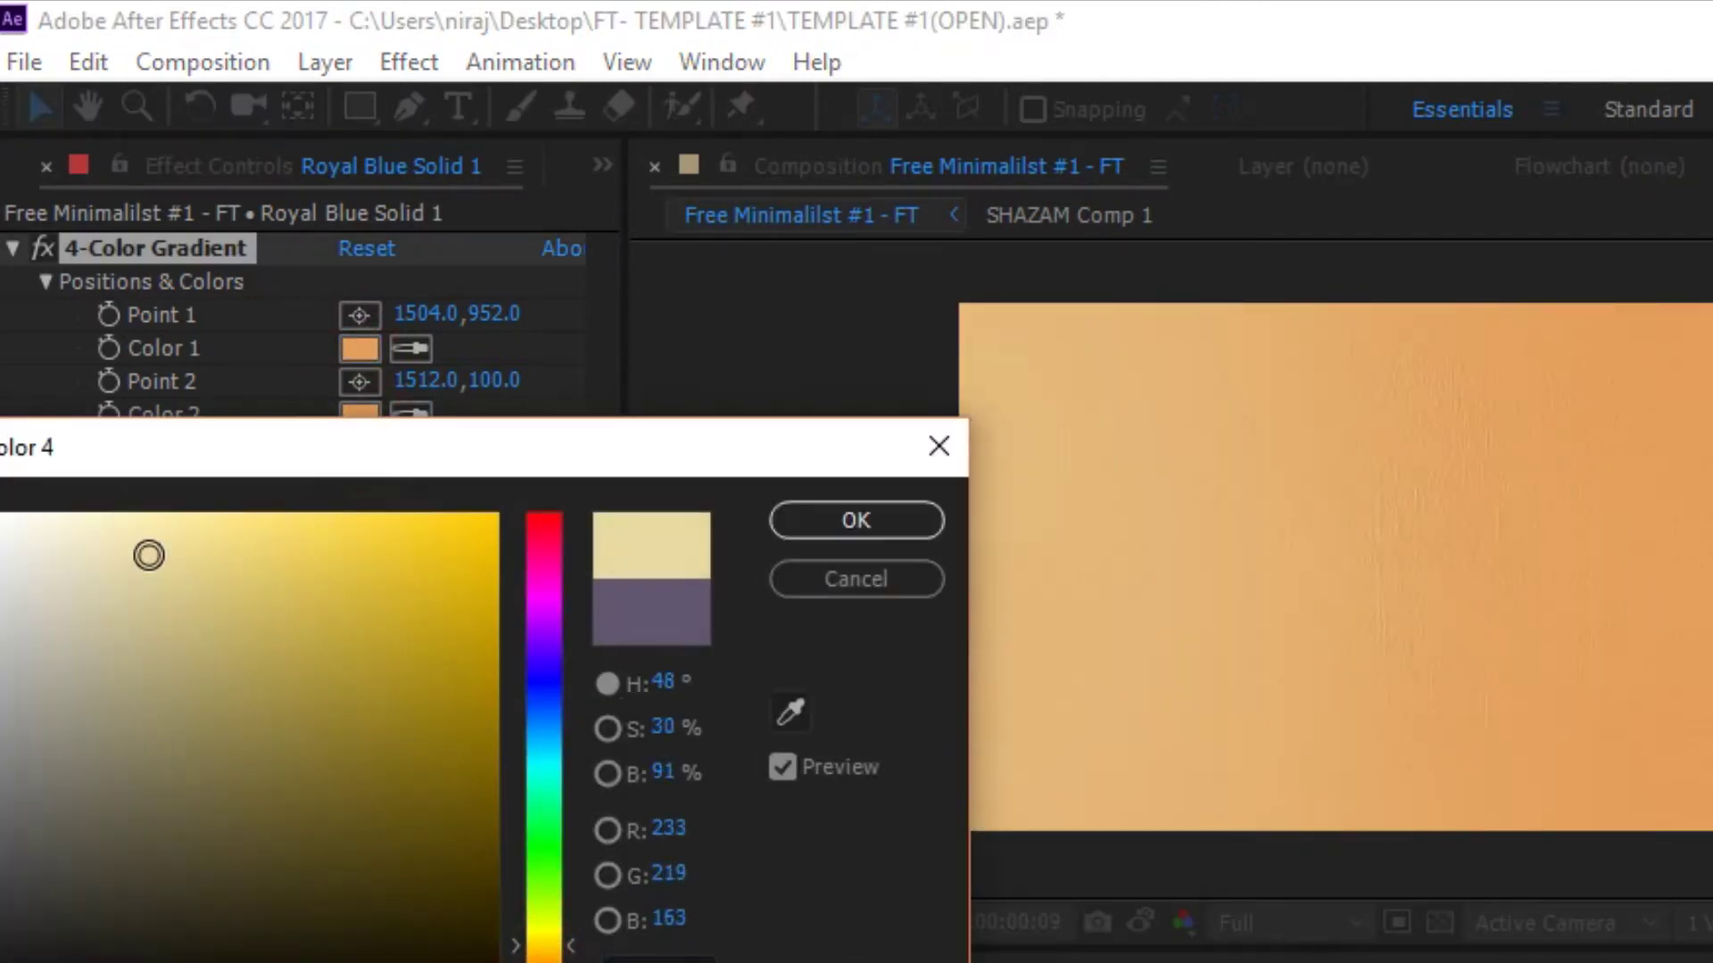
click(872, 516)
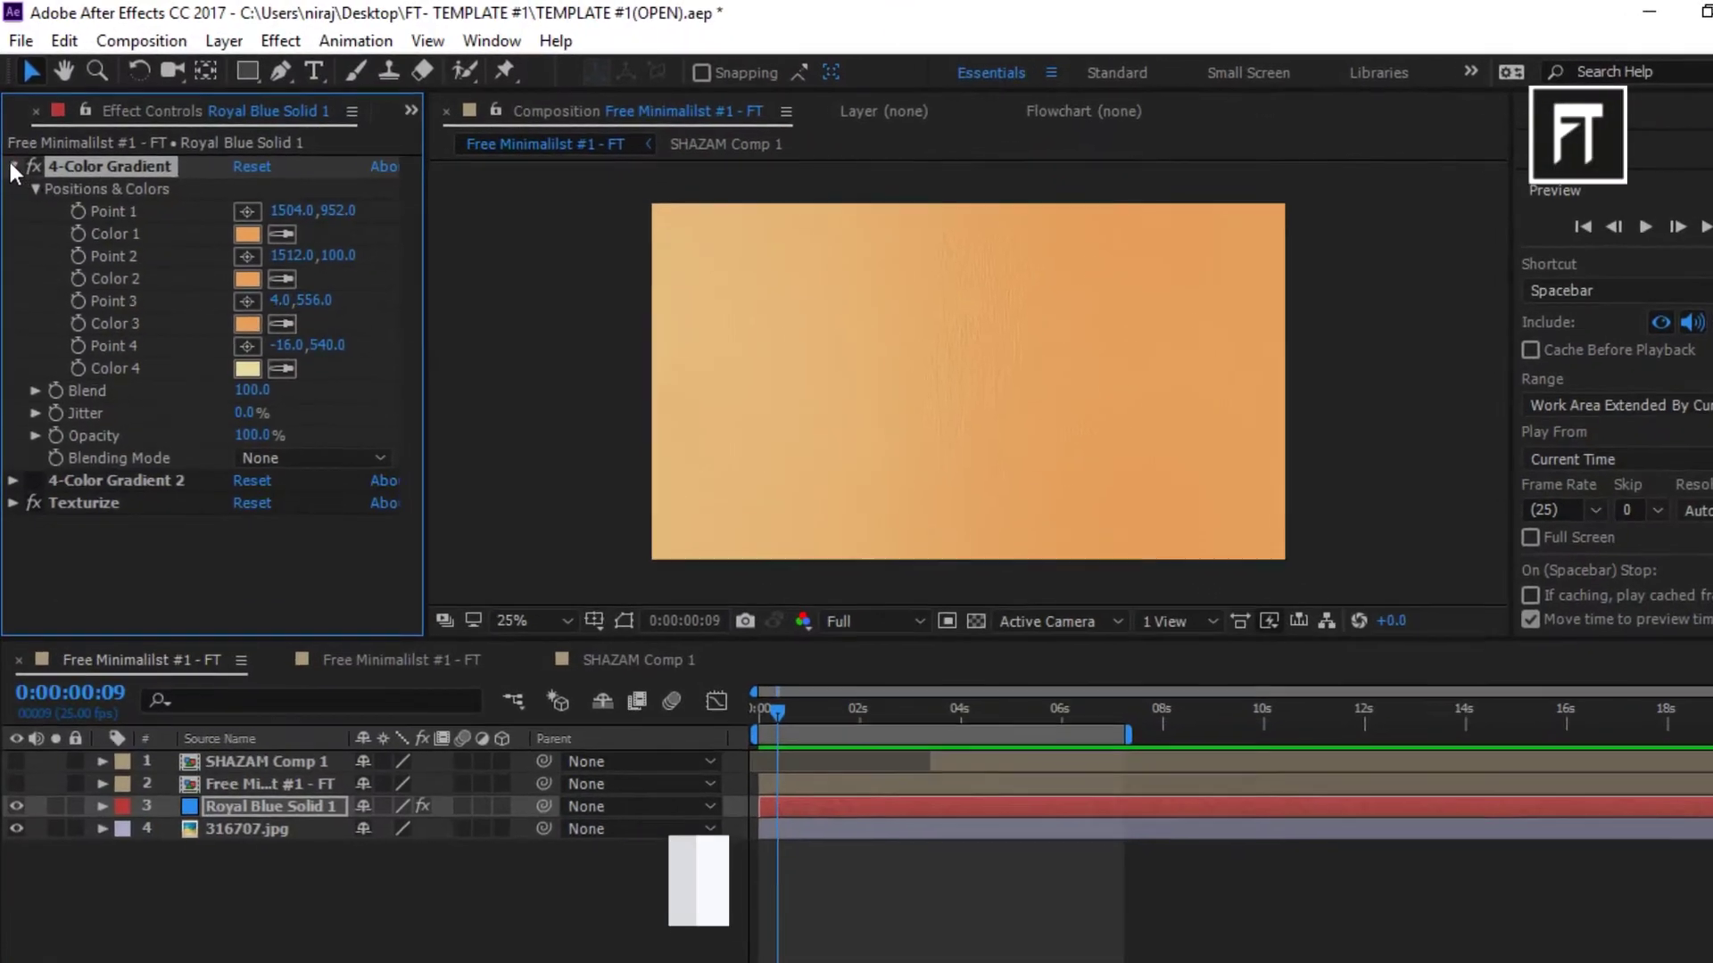
click(13, 248)
Inspect the Texturize effect and keep 316707.jpg as its Texture Layer
click(93, 229)
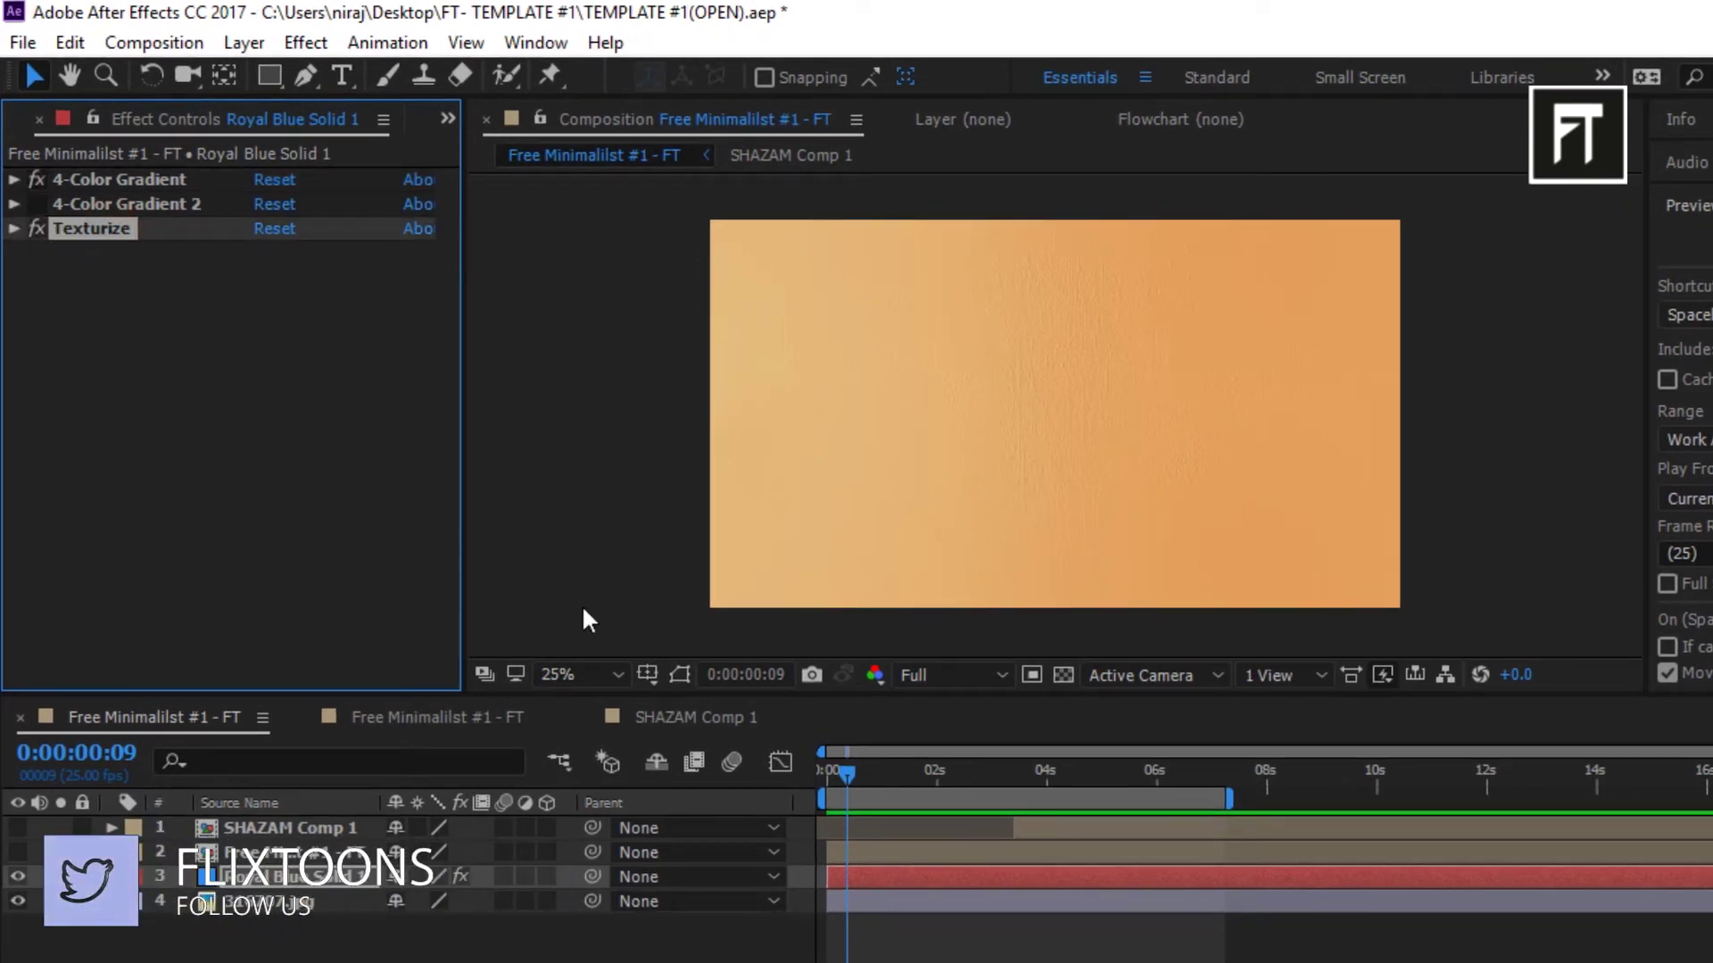
click(17, 876)
scroll(1057, 512, up, 4)
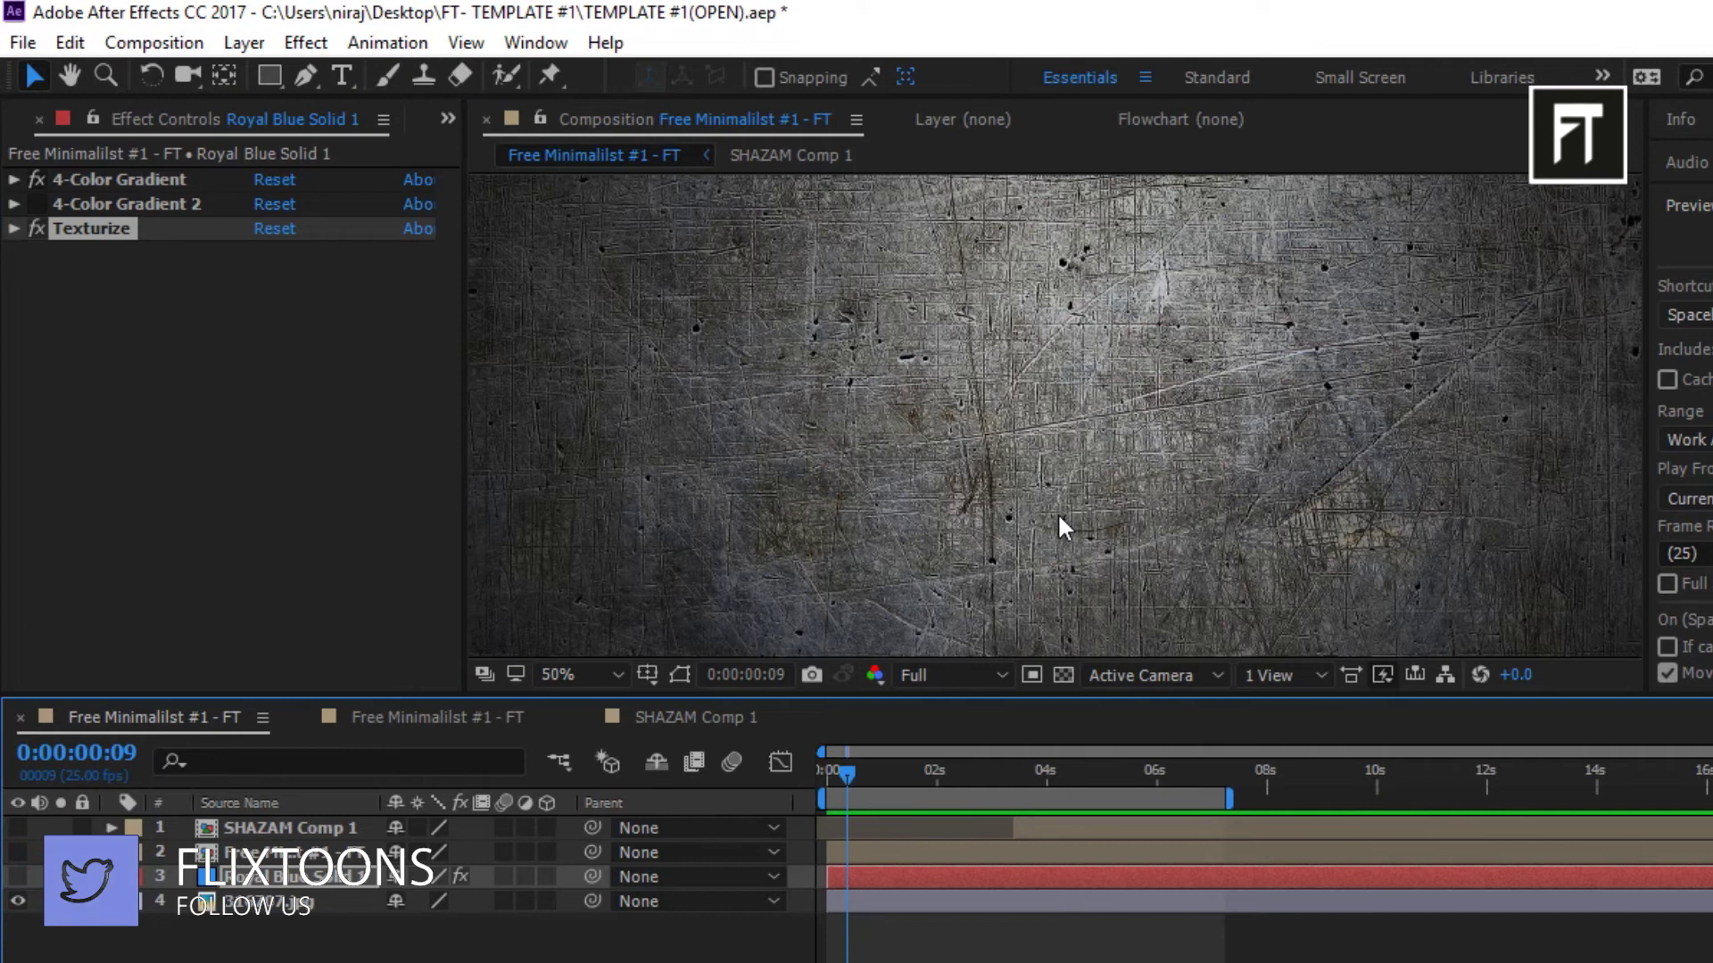
scroll(1059, 508, down, 2)
scroll(1361, 442, down, 1)
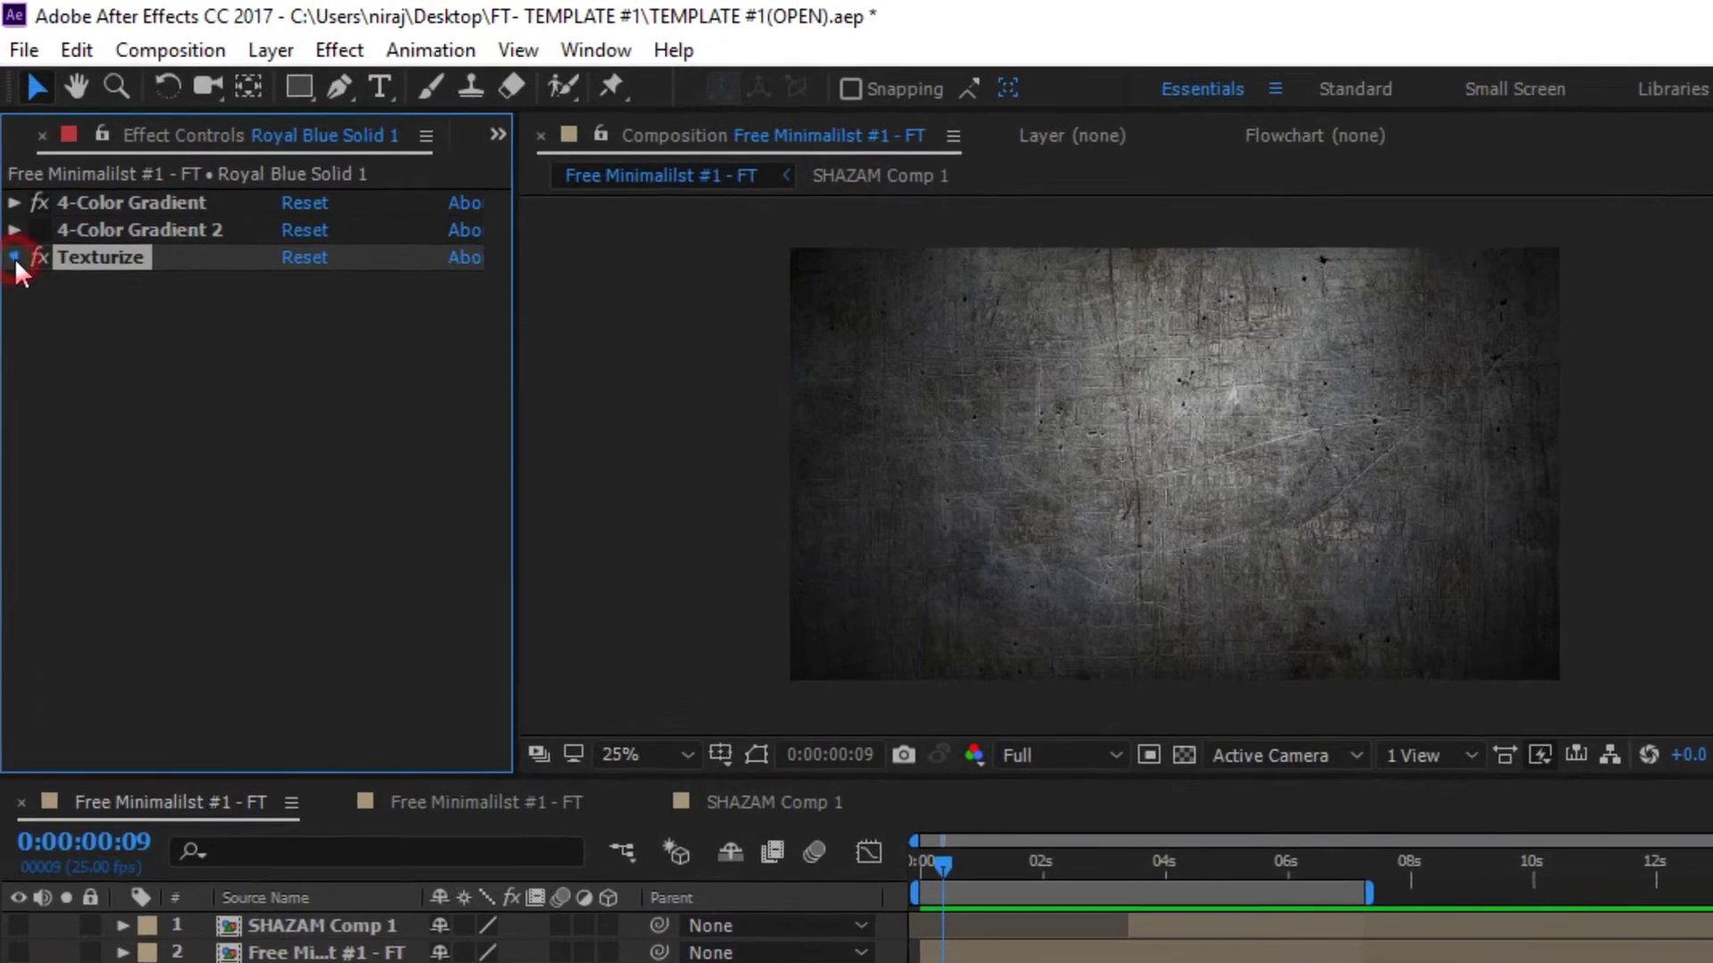
click(14, 229)
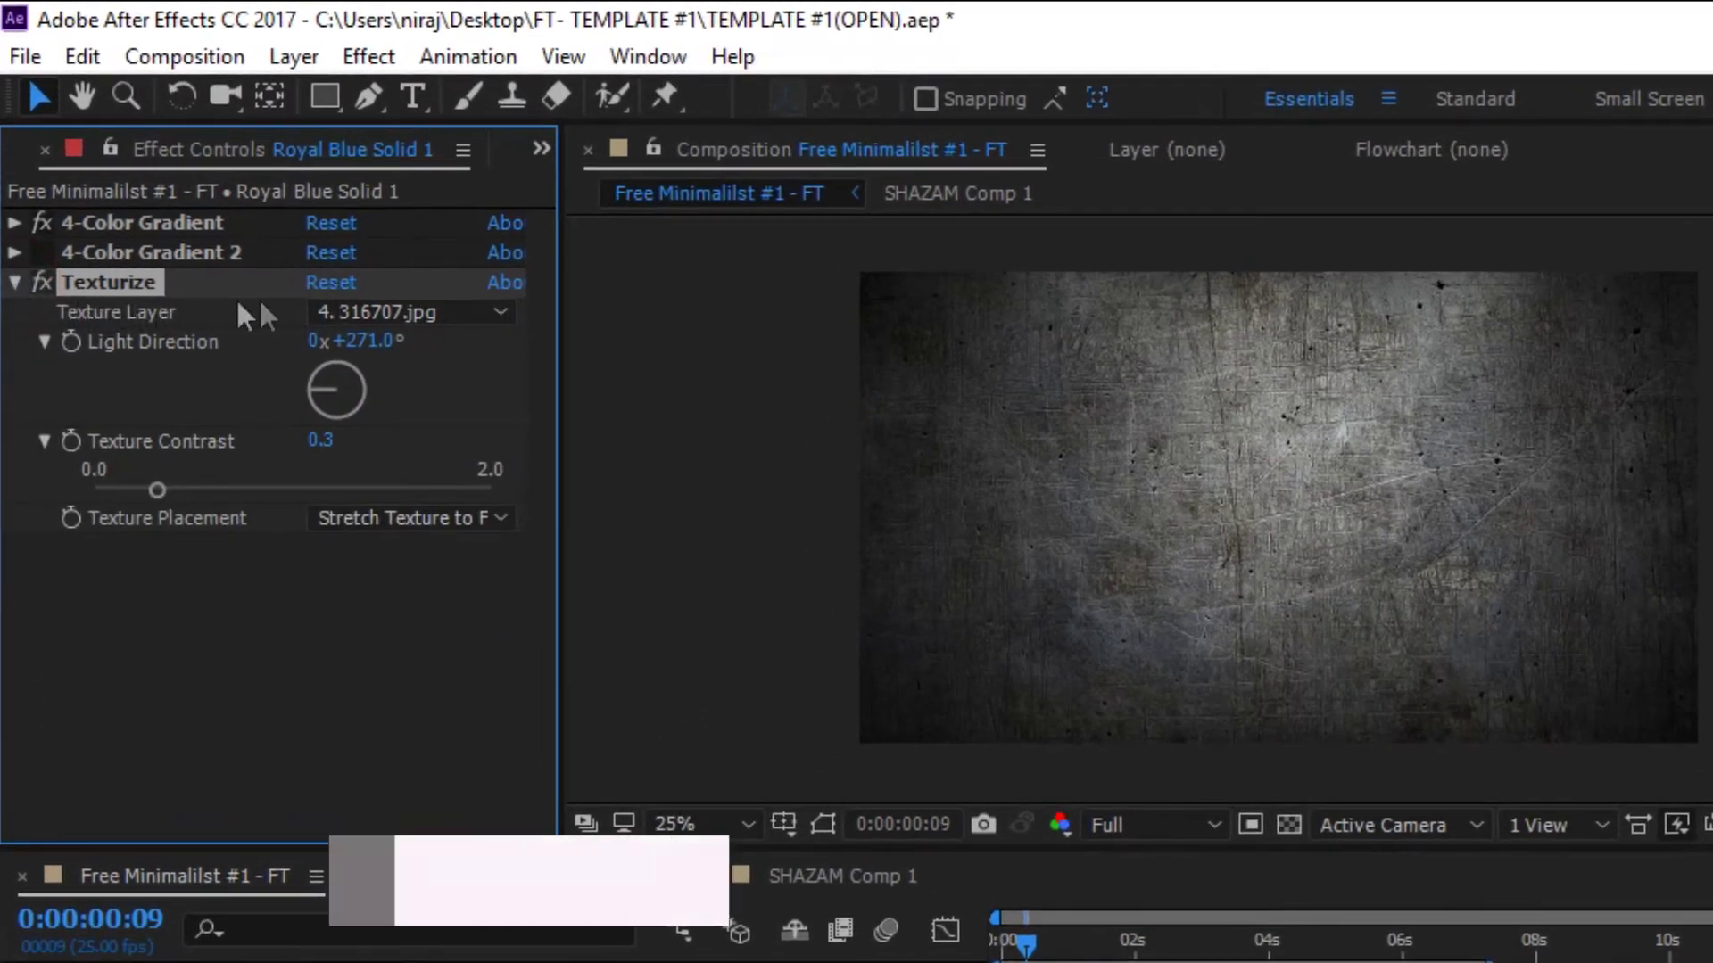
click(380, 314)
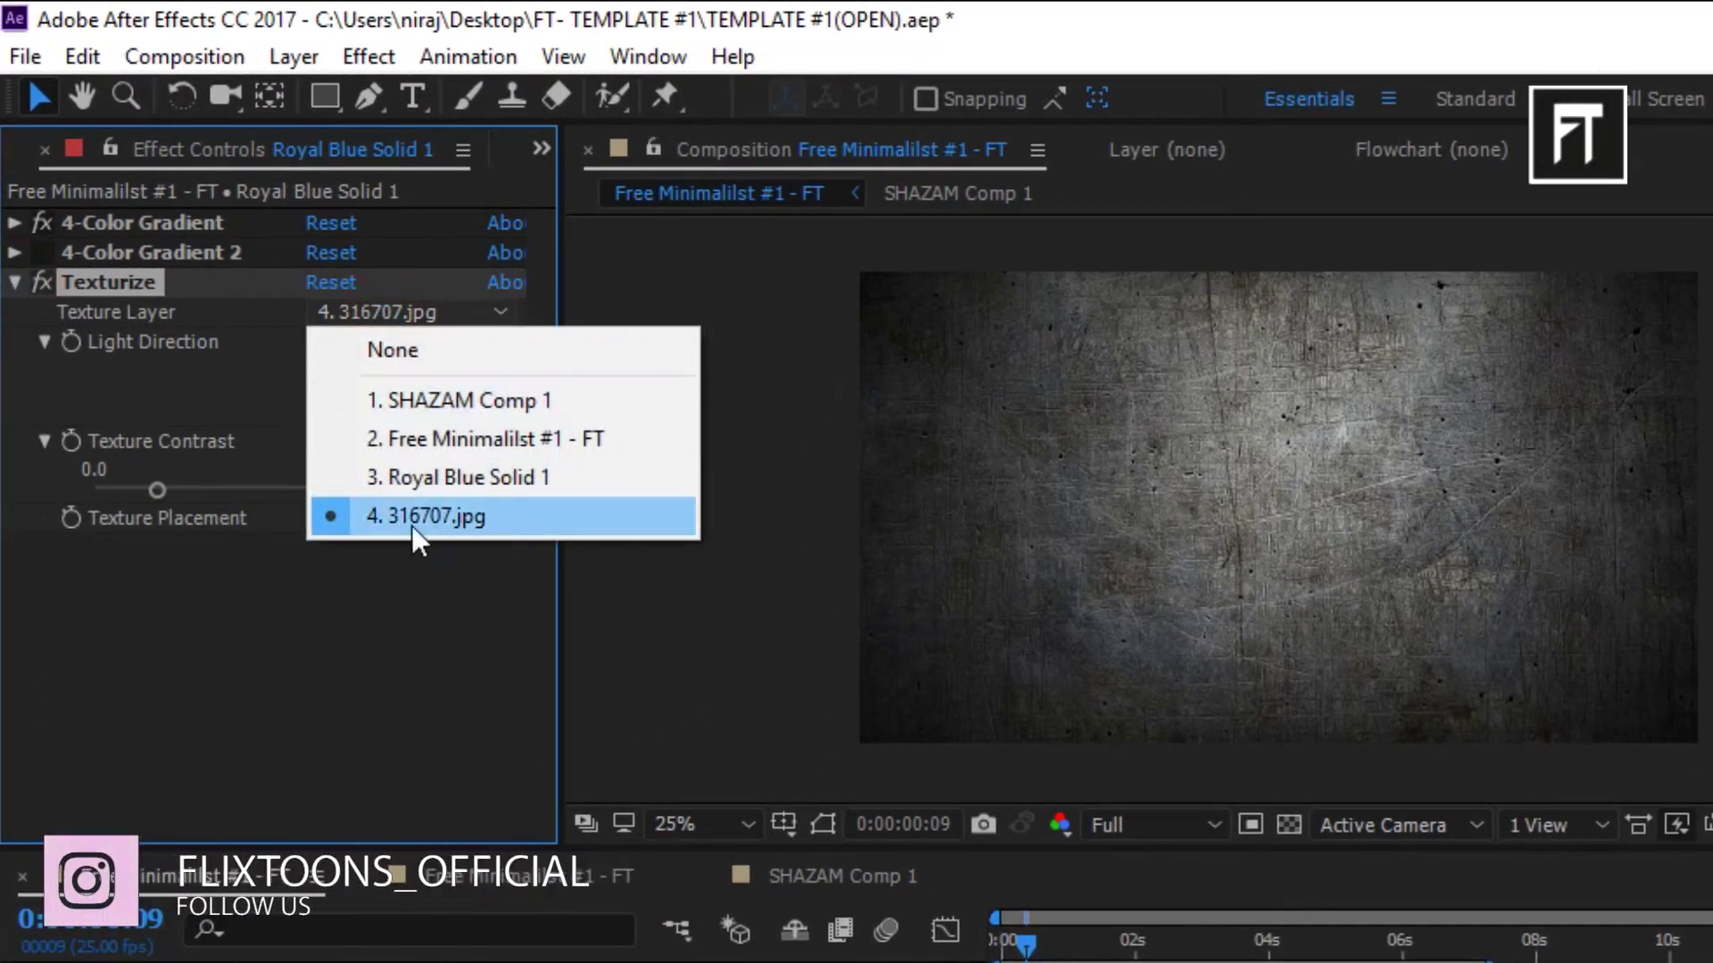
click(449, 526)
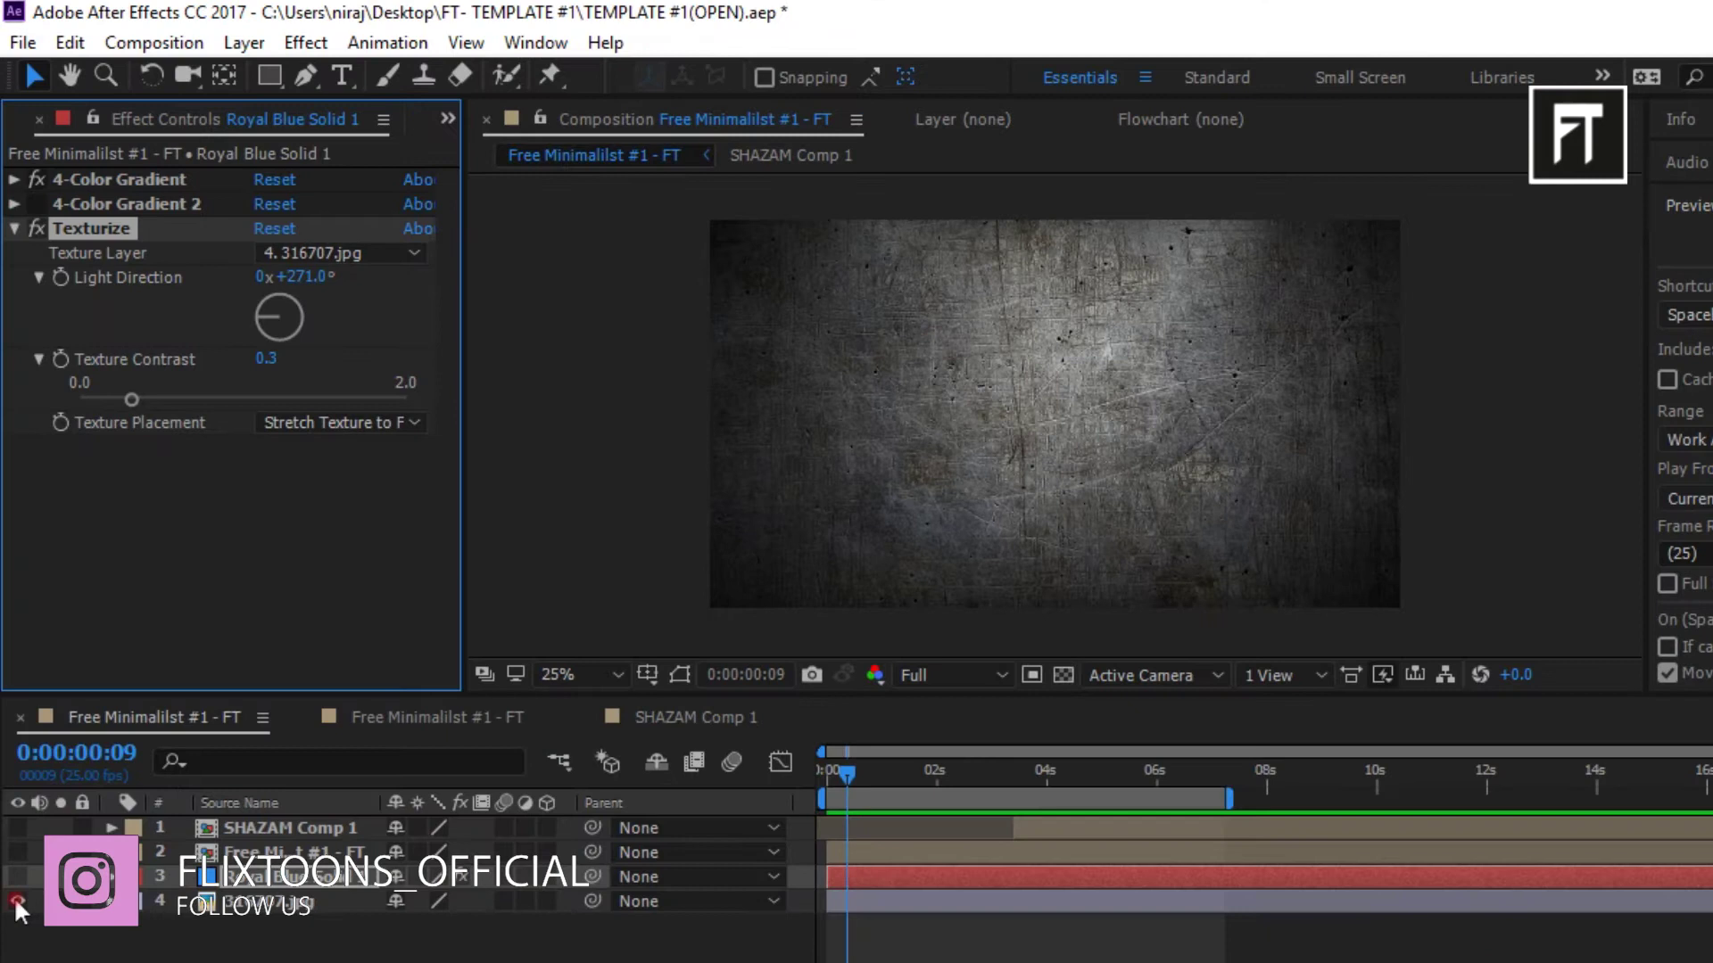
Show the orange background again and raise Texture Contrast to 1.9
click(17, 903)
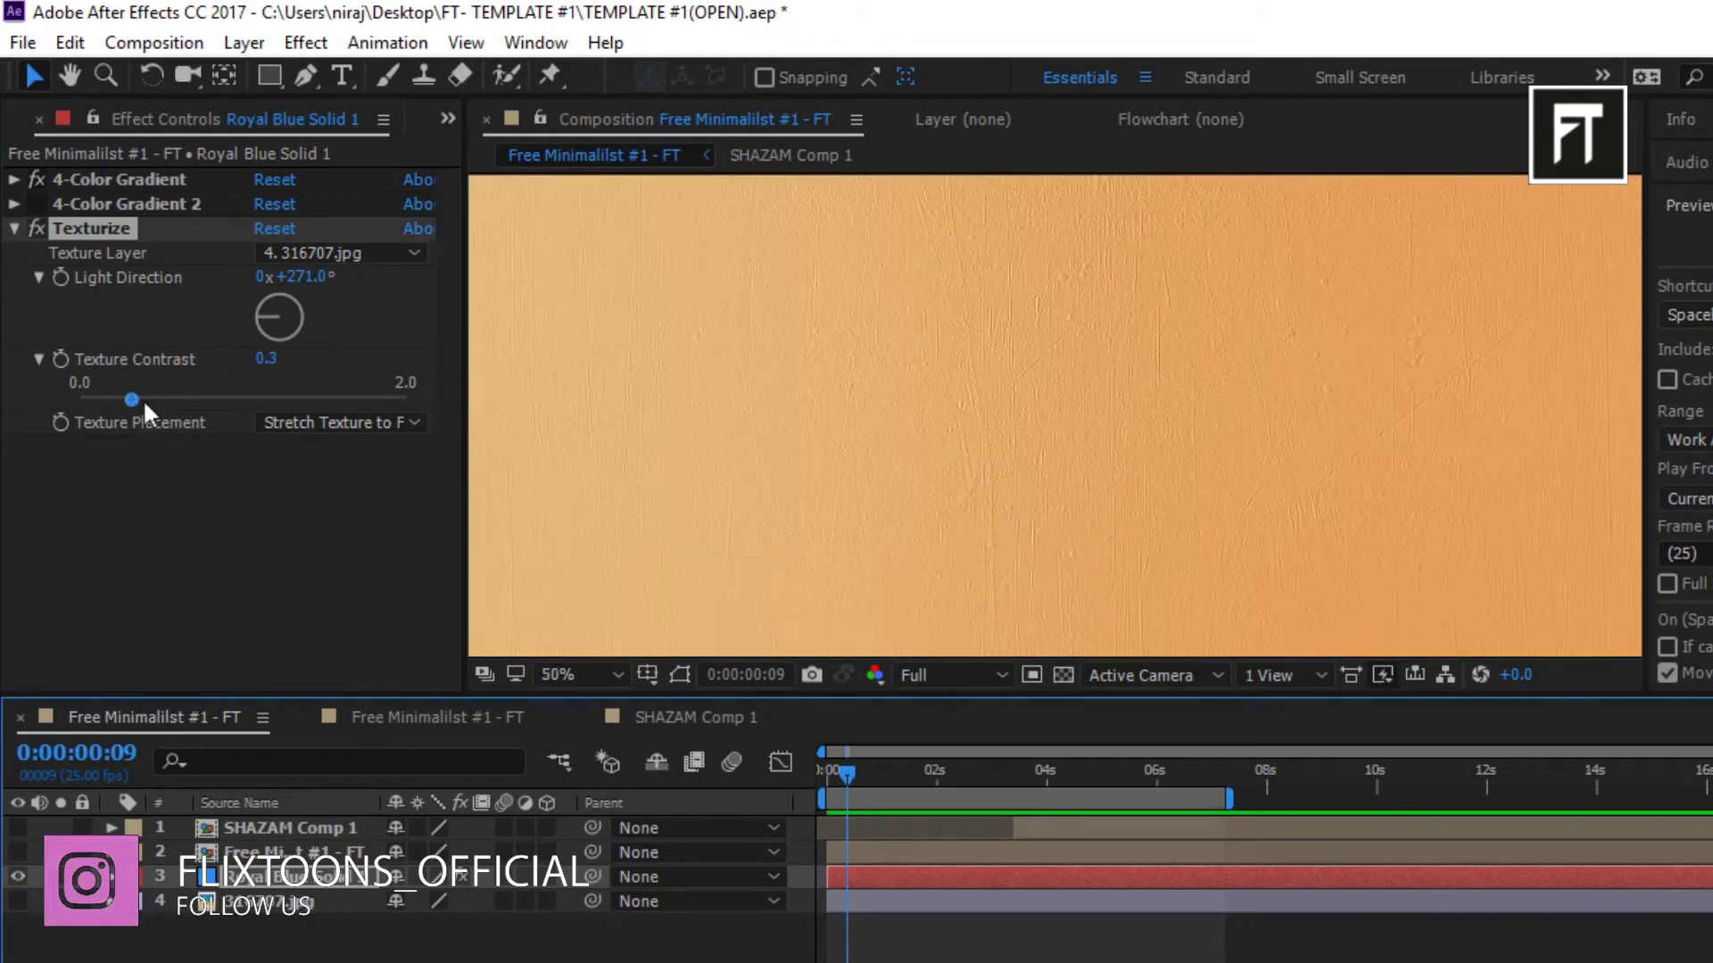
drag(143, 399, 211, 400)
scroll(687, 398, down, 1)
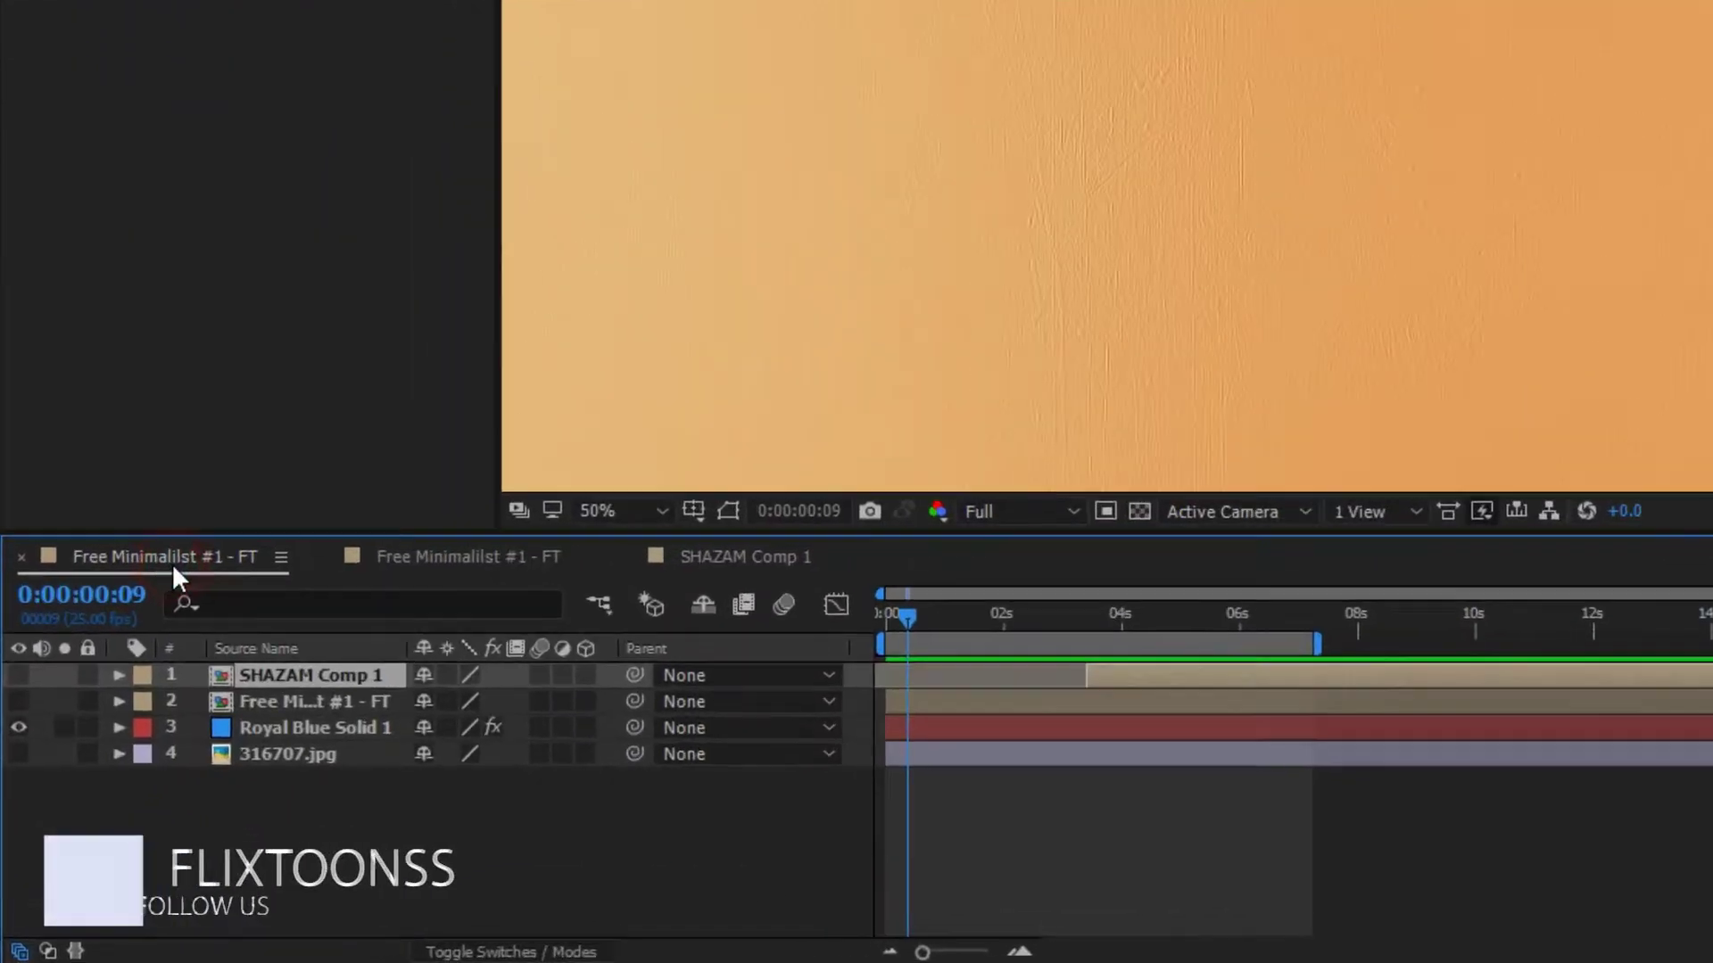
click(282, 852)
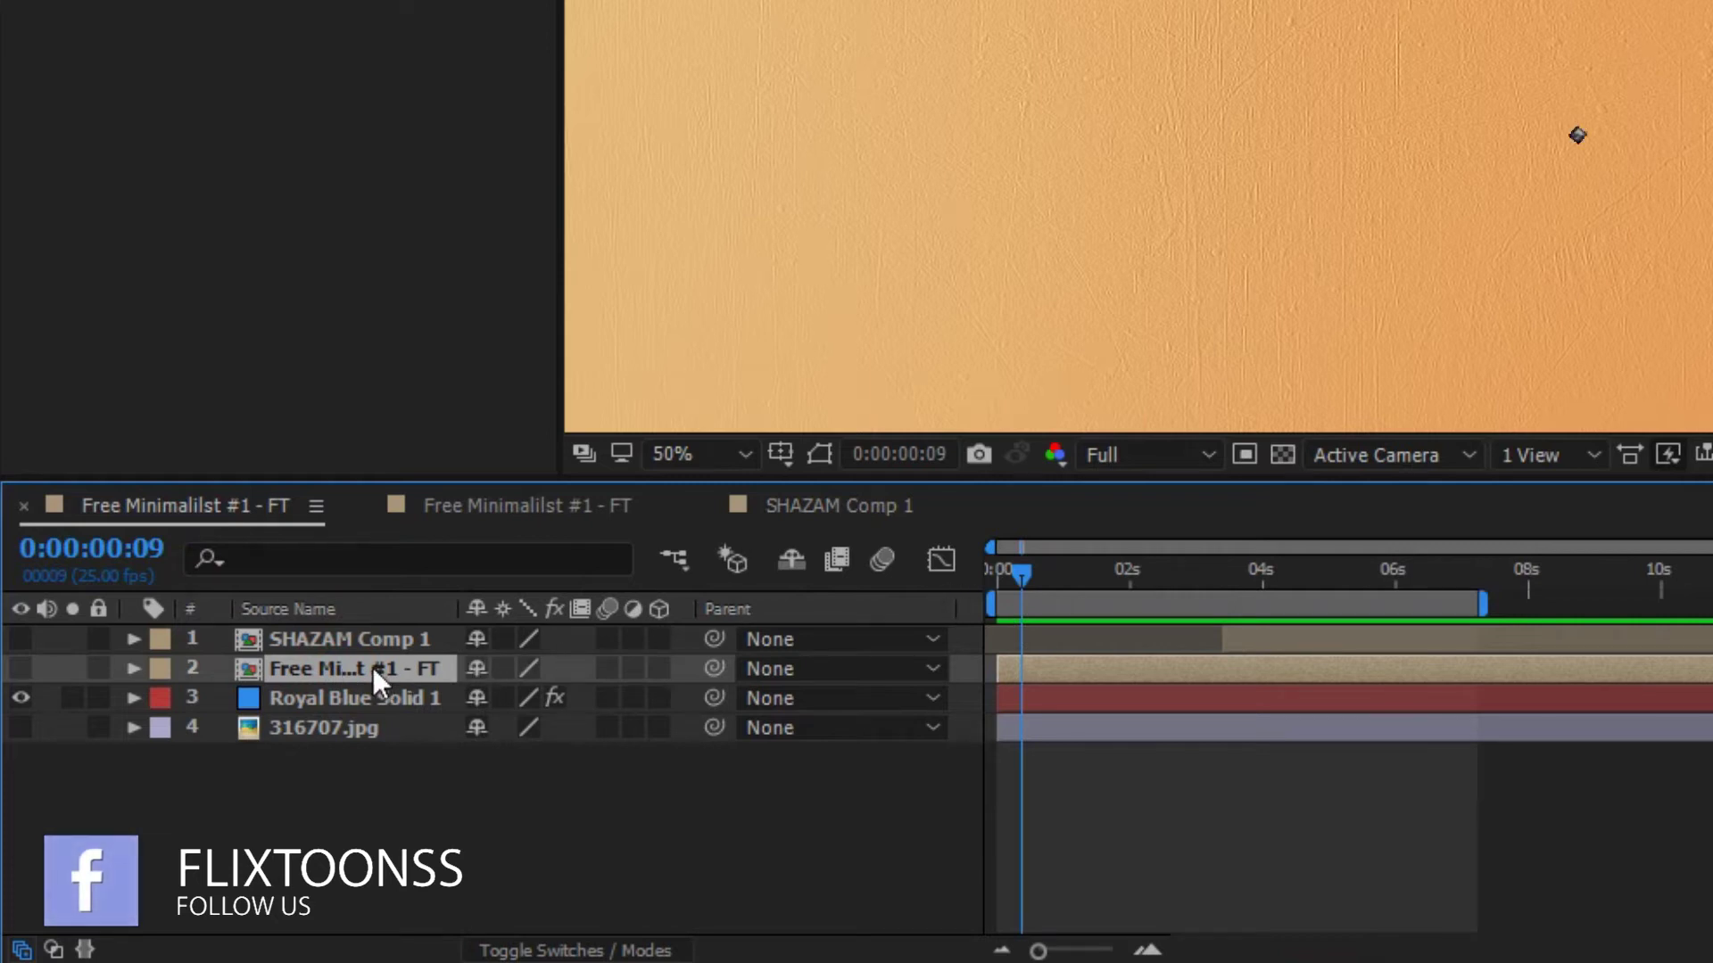
double_click(280, 671)
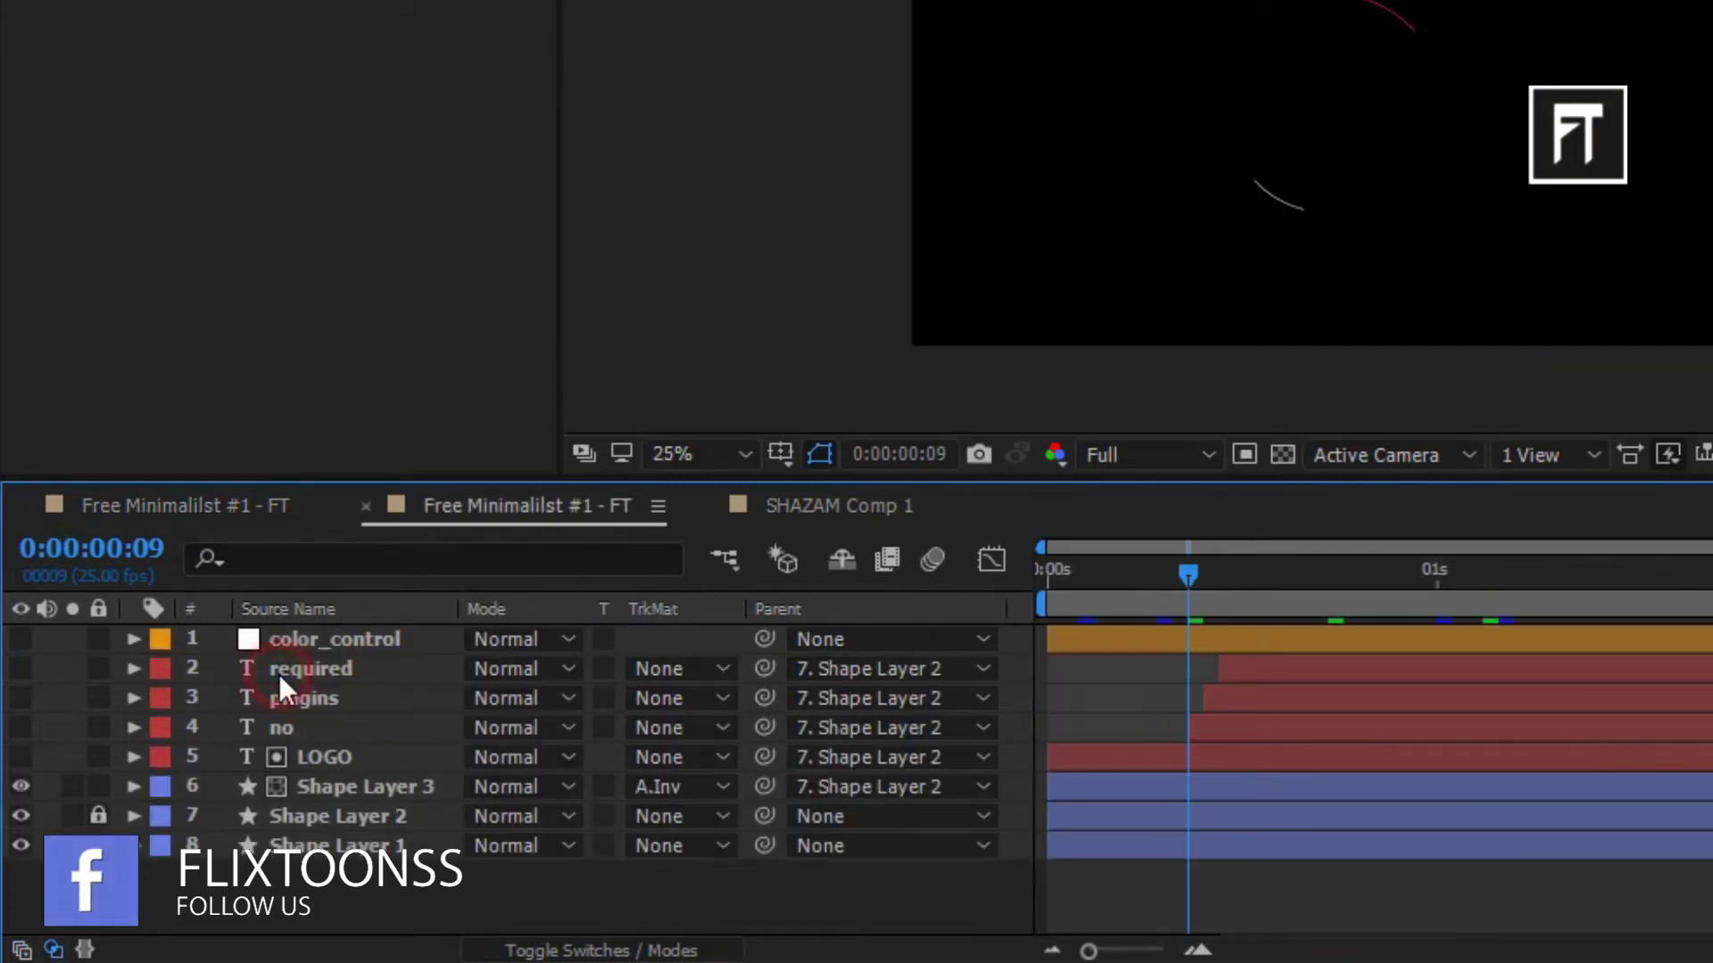
drag(1185, 573, 1615, 627)
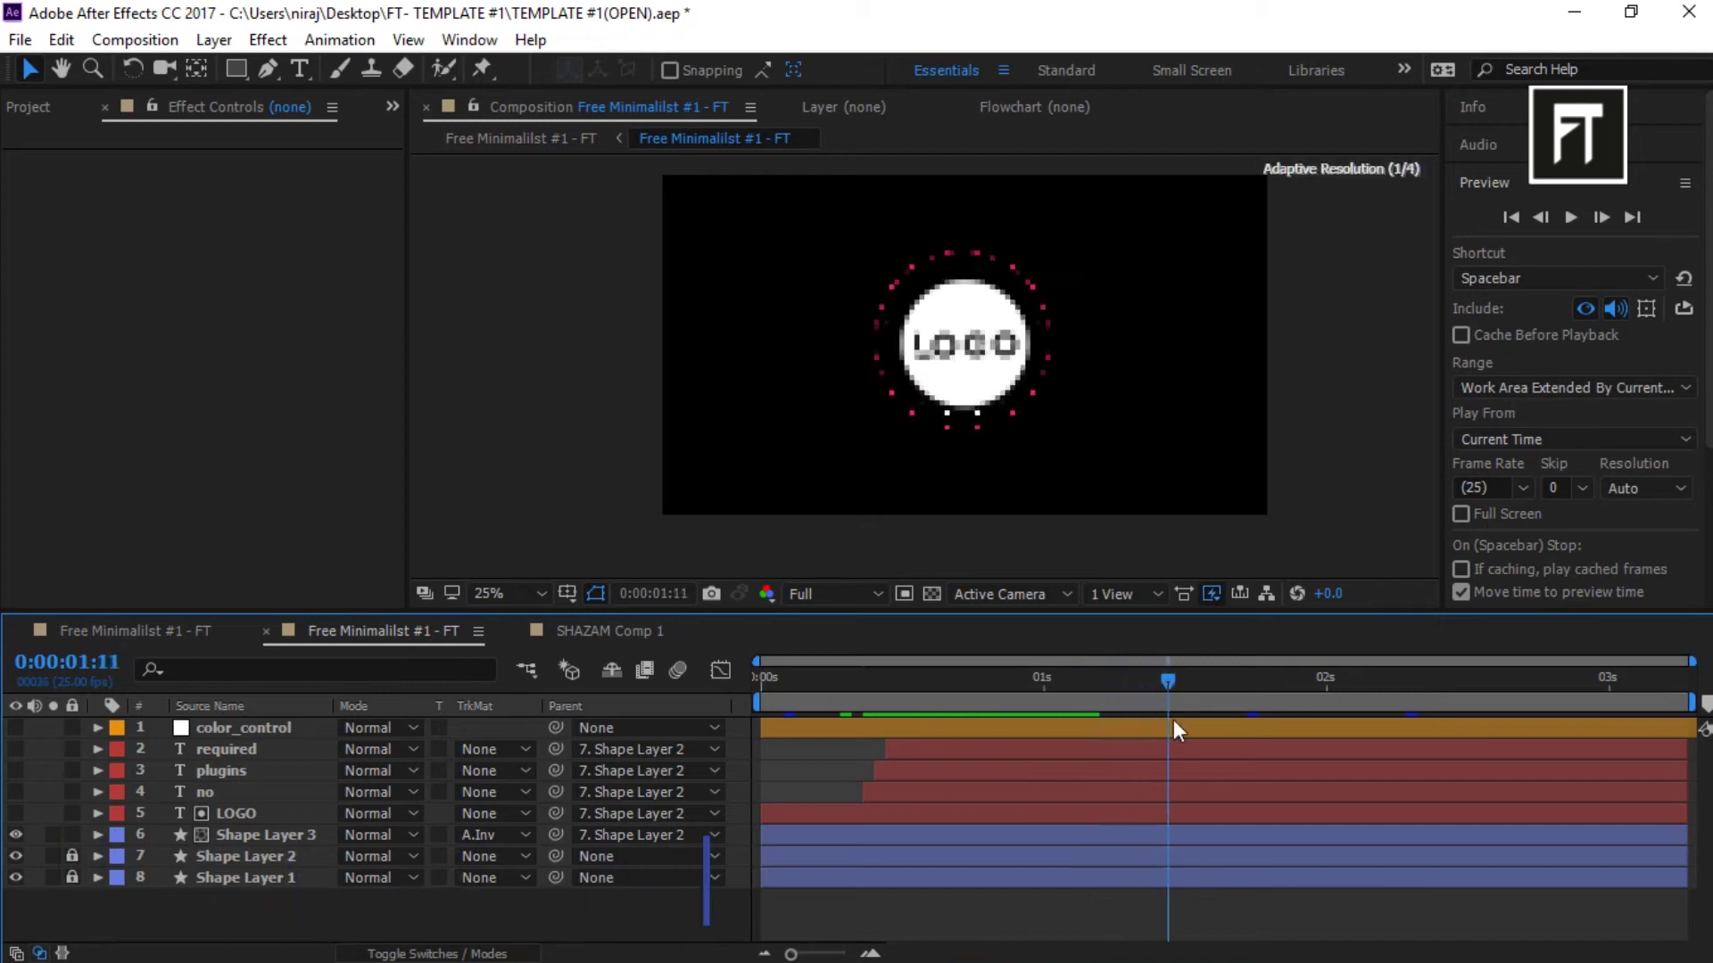
key(period)
key(period)
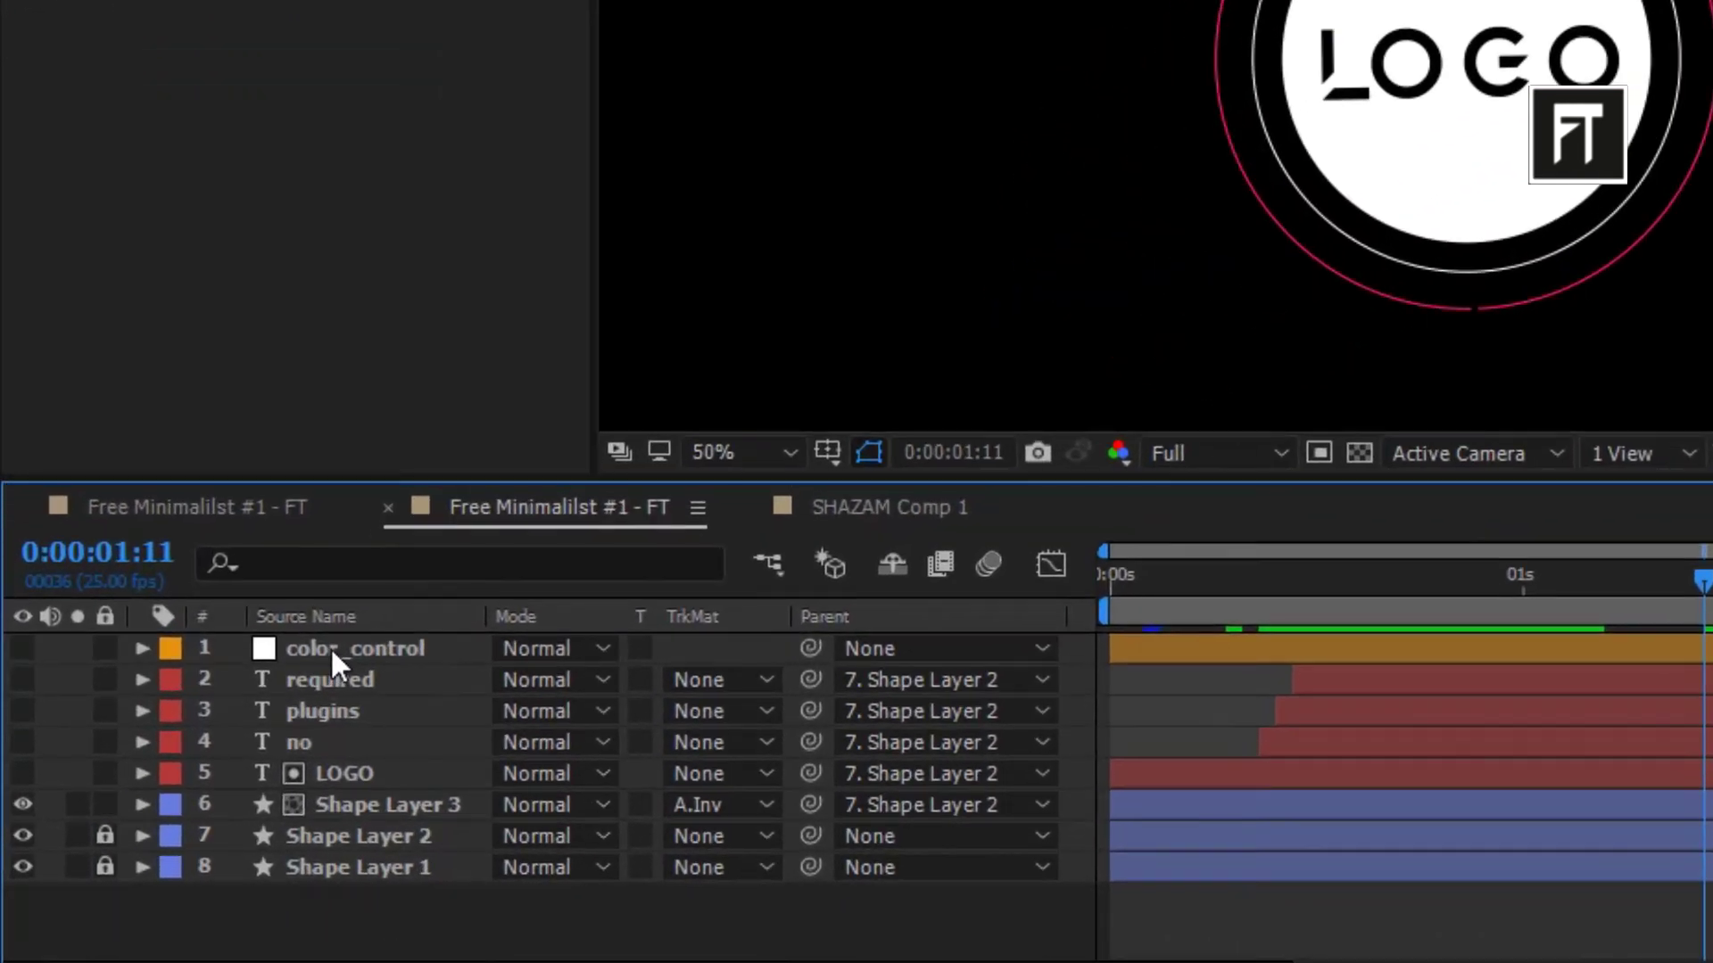
click(331, 646)
scroll(1206, 155, up, 2)
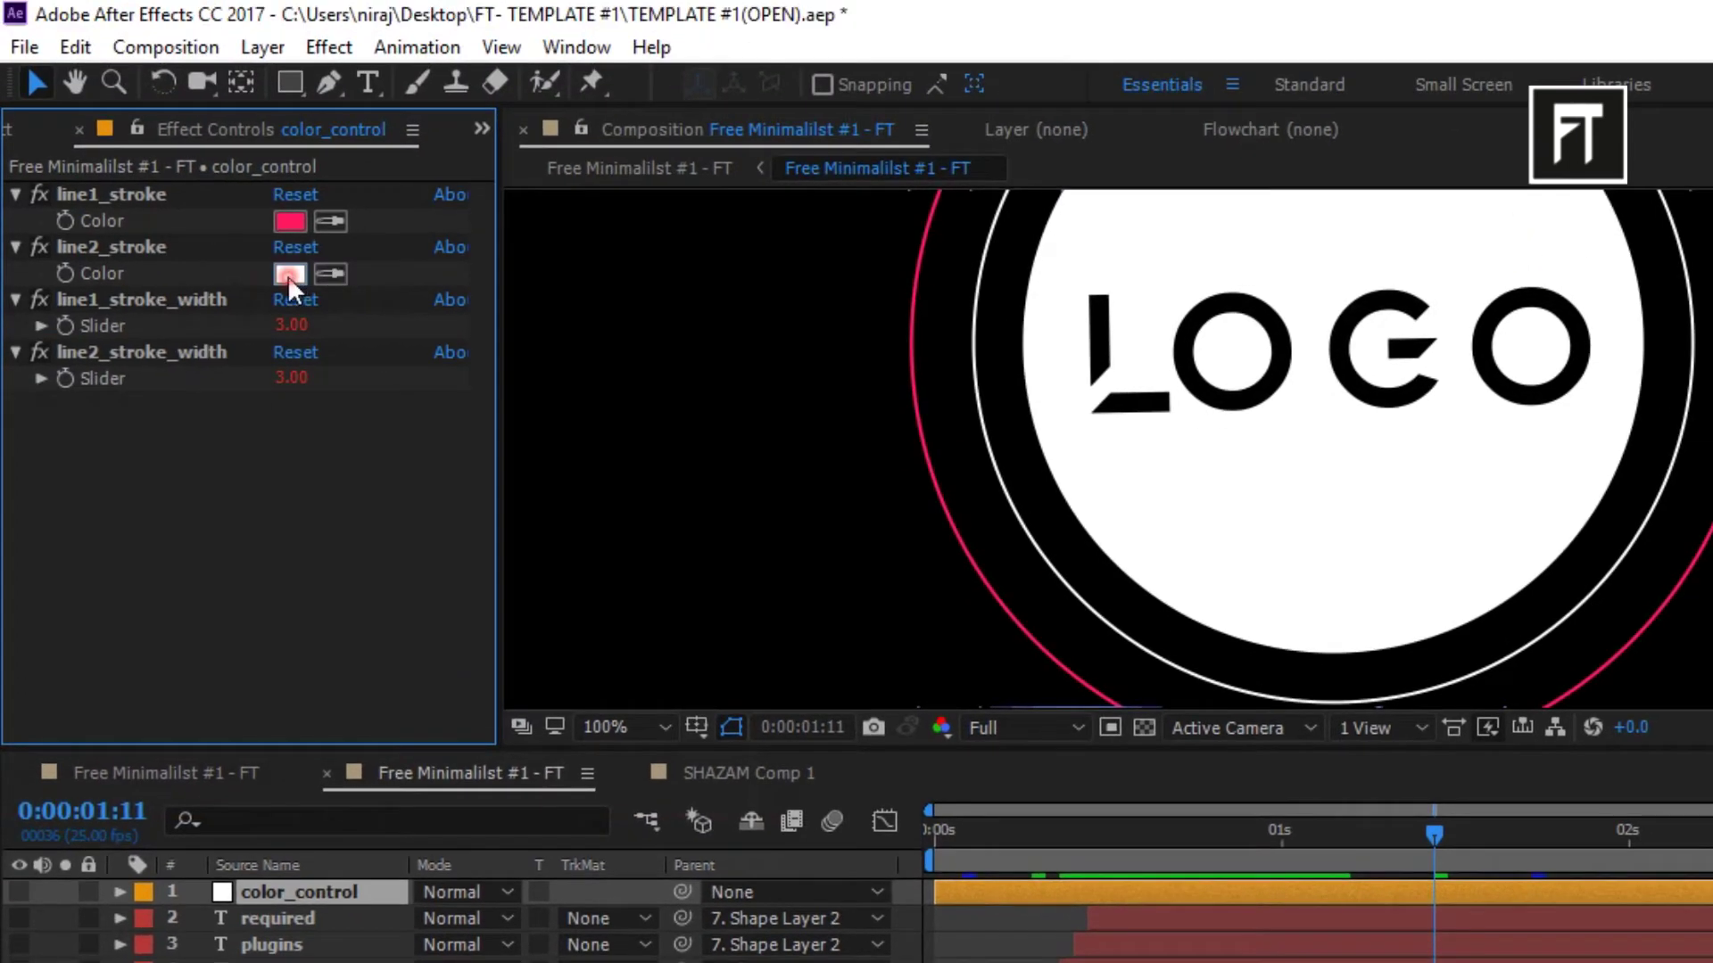
click(288, 275)
mouse_move(304, 482)
mouse_down()
mouse_move(257, 553)
mouse_move(118, 624)
mouse_move(336, 604)
mouse_move(184, 479)
mouse_move(116, 498)
mouse_move(94, 457)
mouse_up()
click(675, 455)
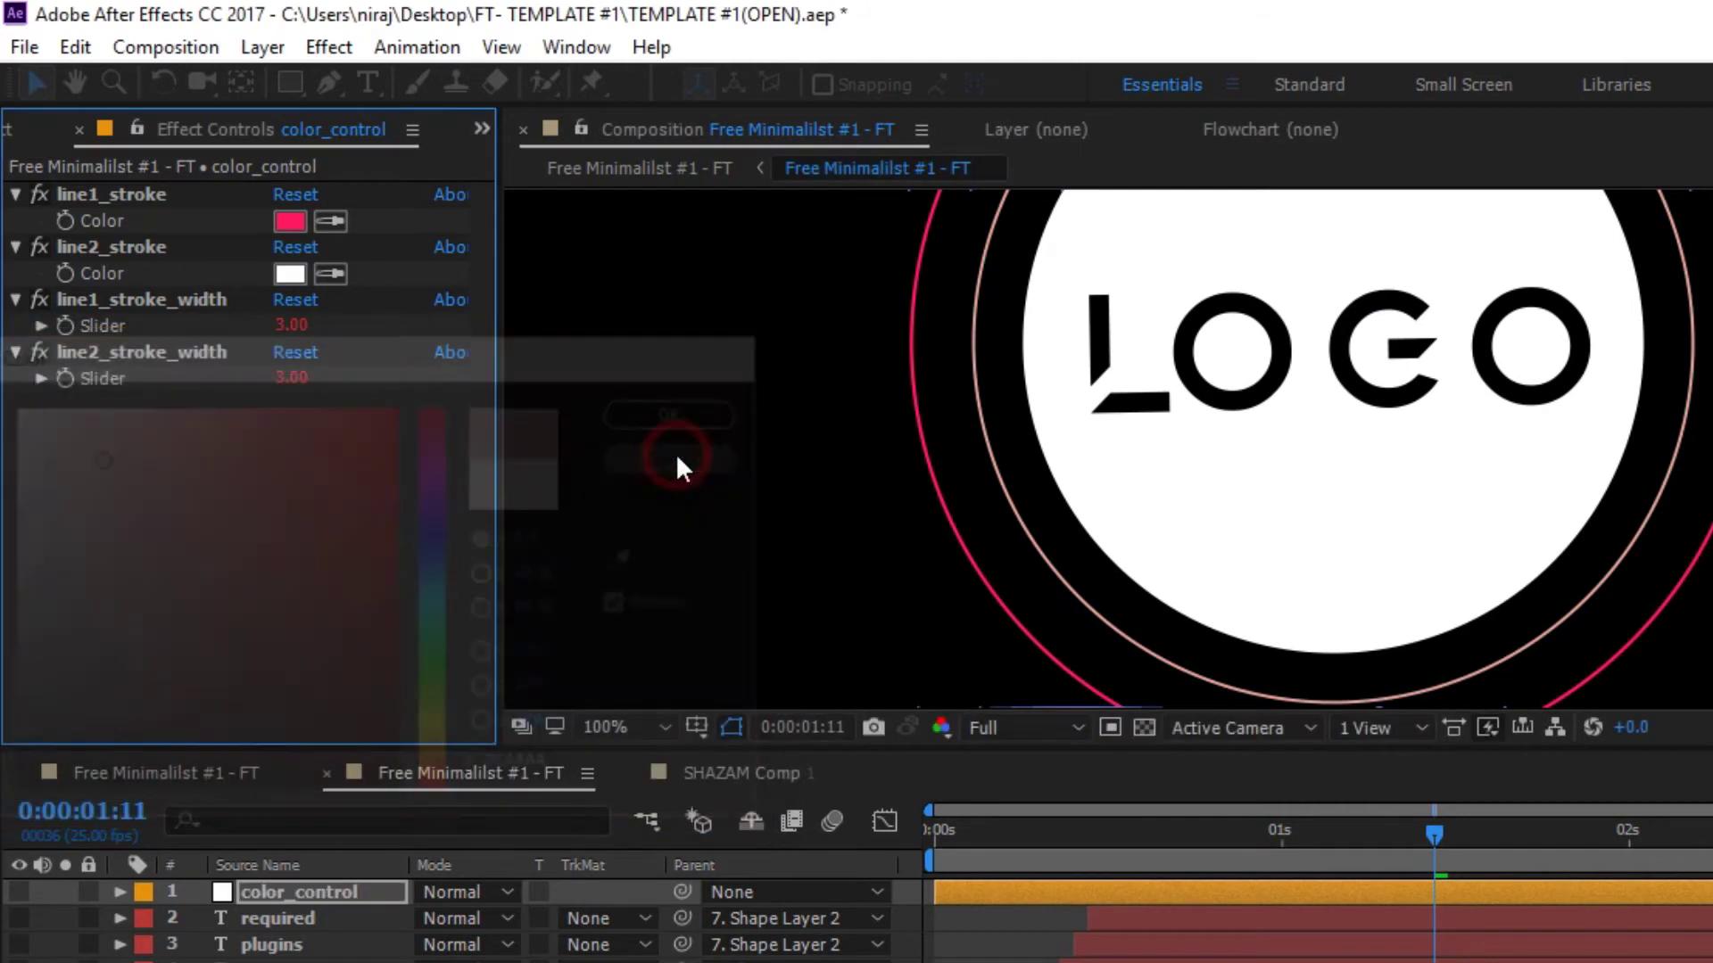
scroll(689, 500, down, 1)
Delete the old LOGO and Shape Layer 3 layers
click(310, 962)
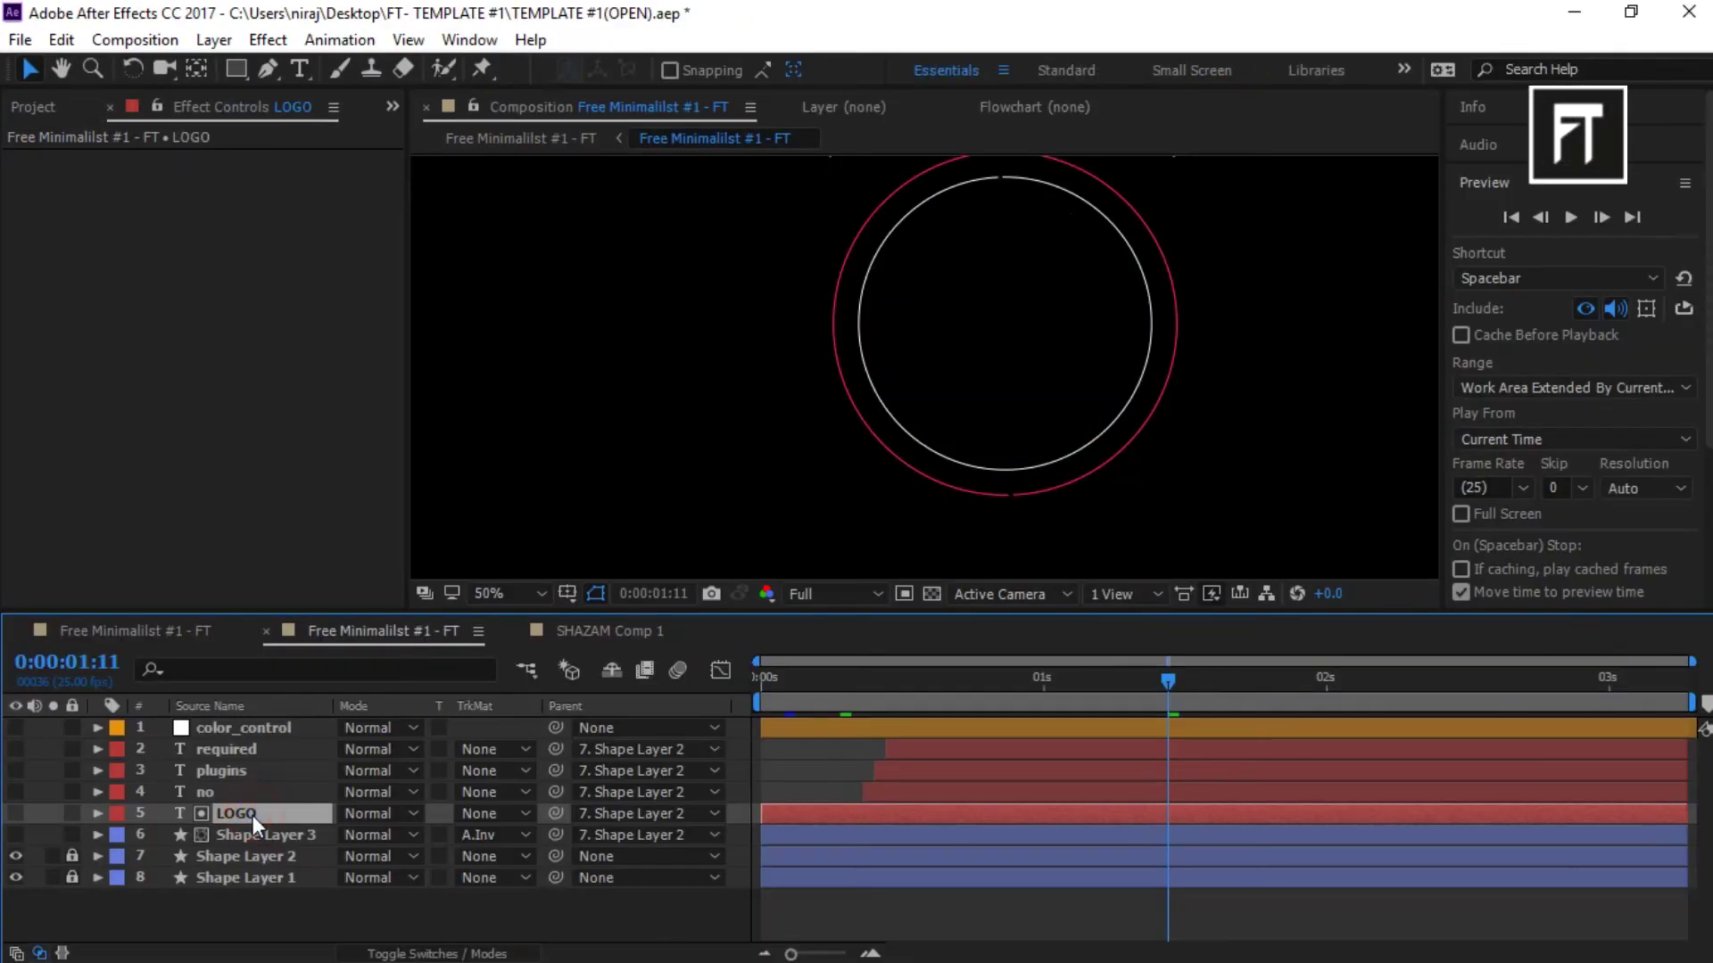
ctrl+click(255, 834)
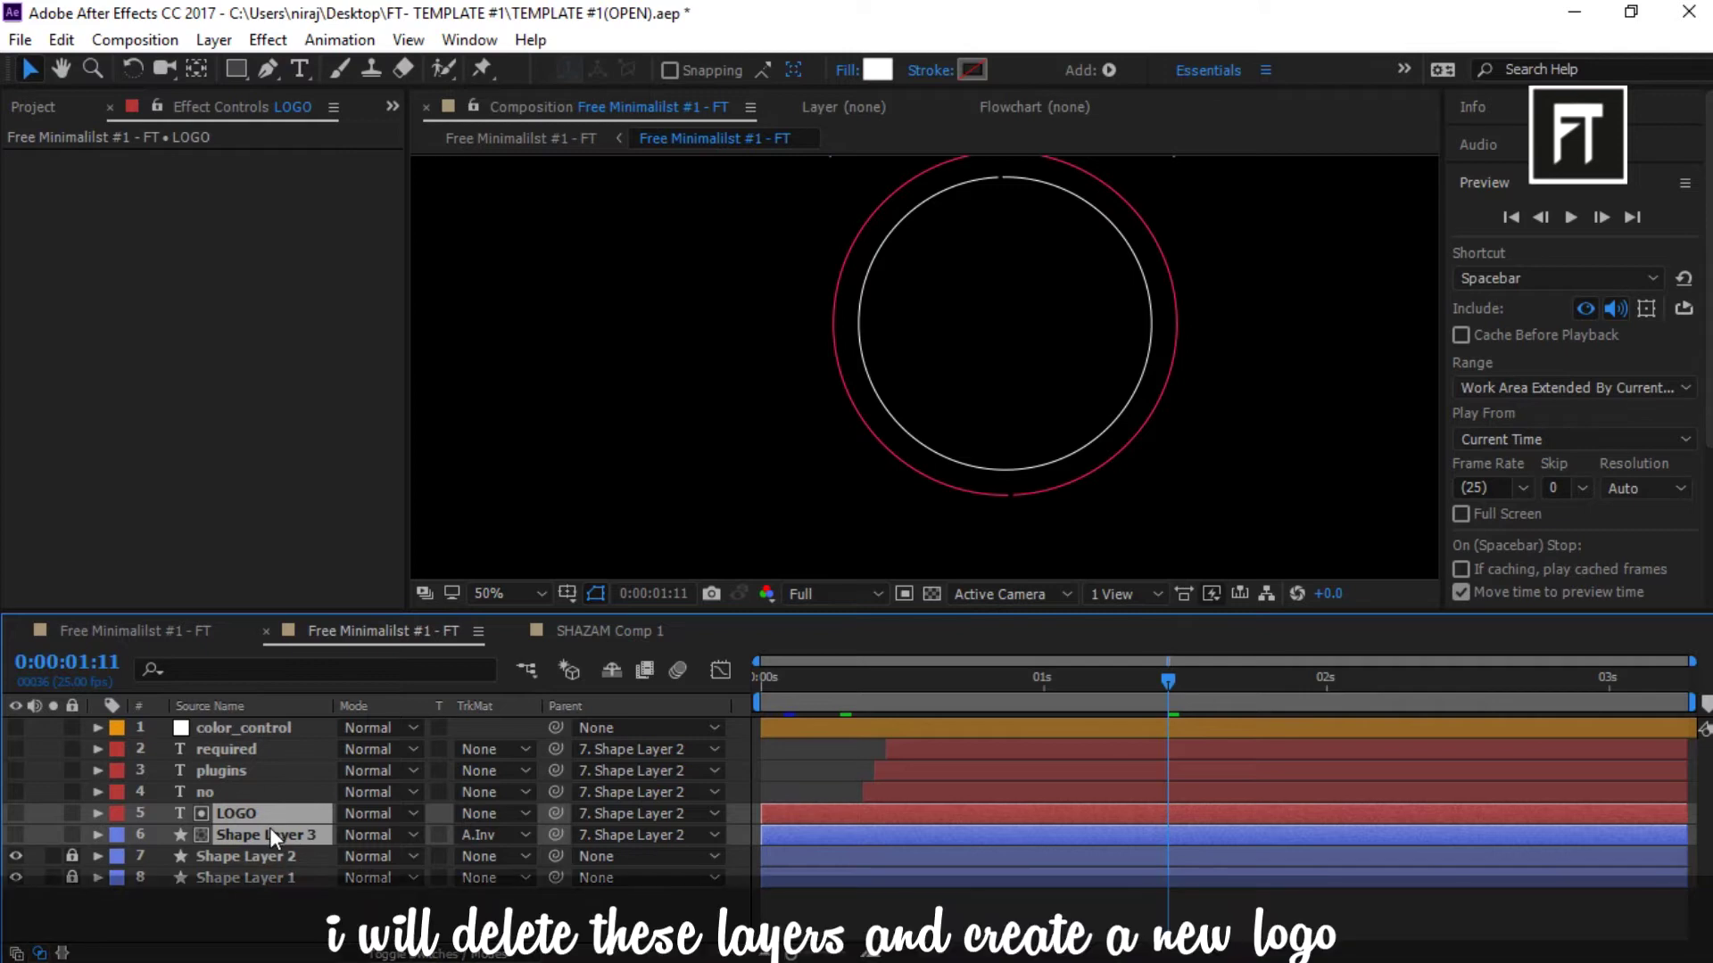
key(Delete)
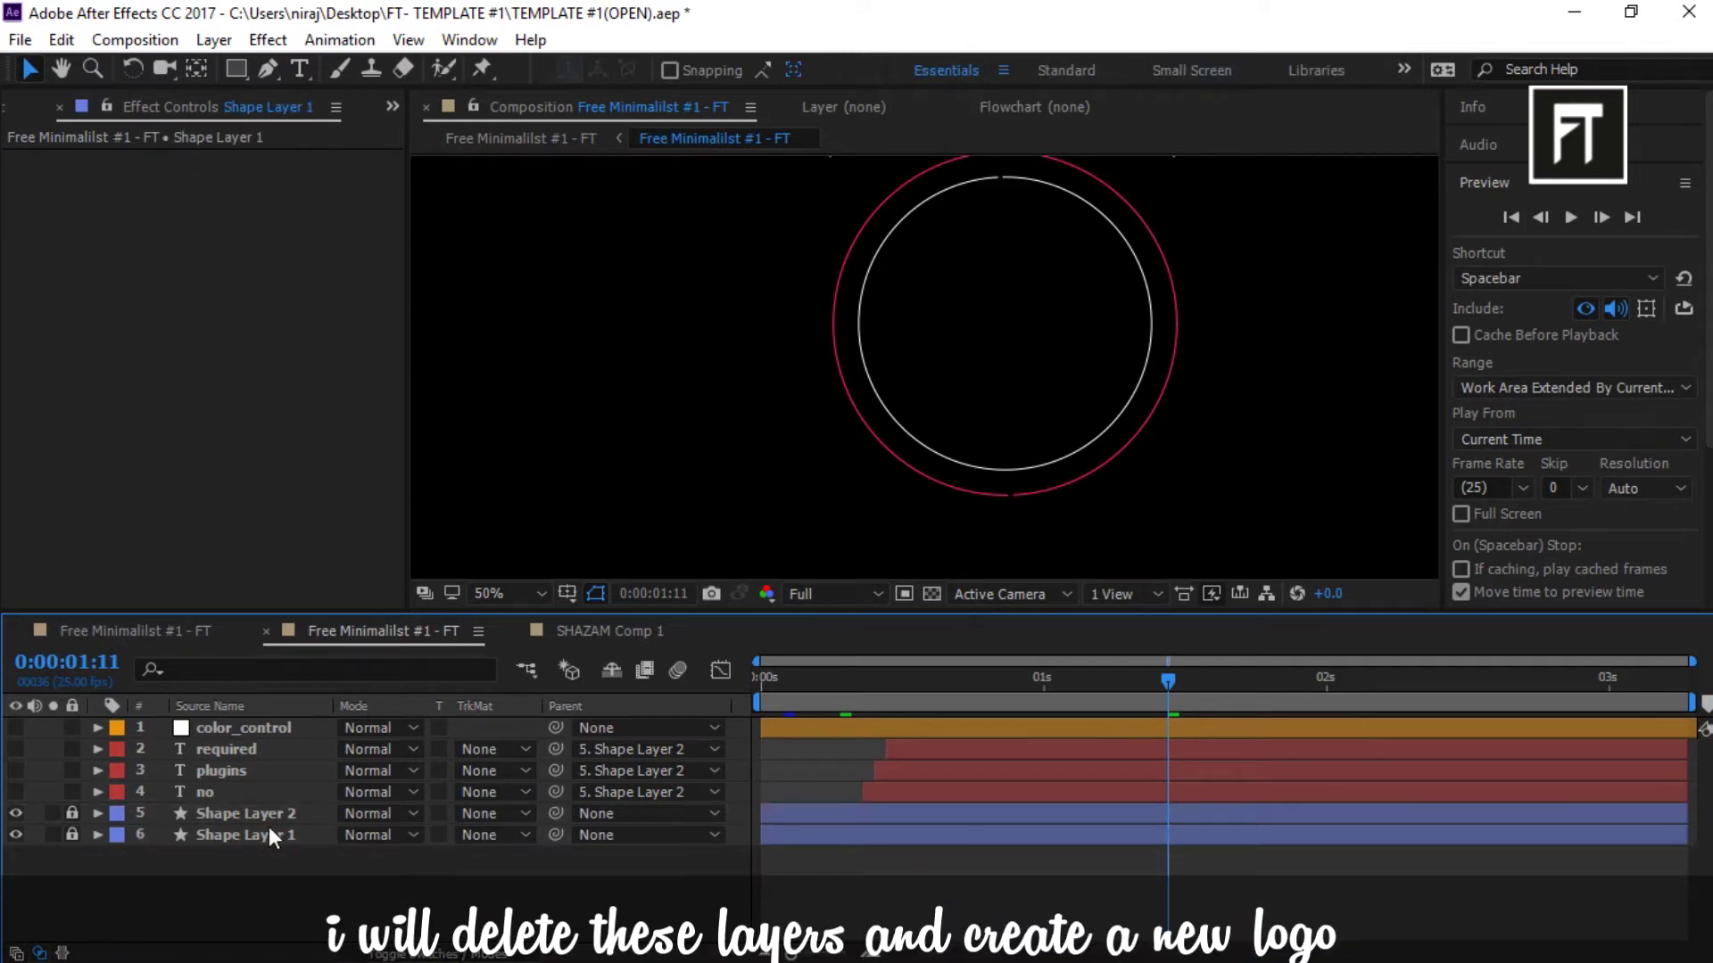
Add a new shape layer with a white ellipse circle centred inside the rings
click(200, 45)
mouse_move(576, 36)
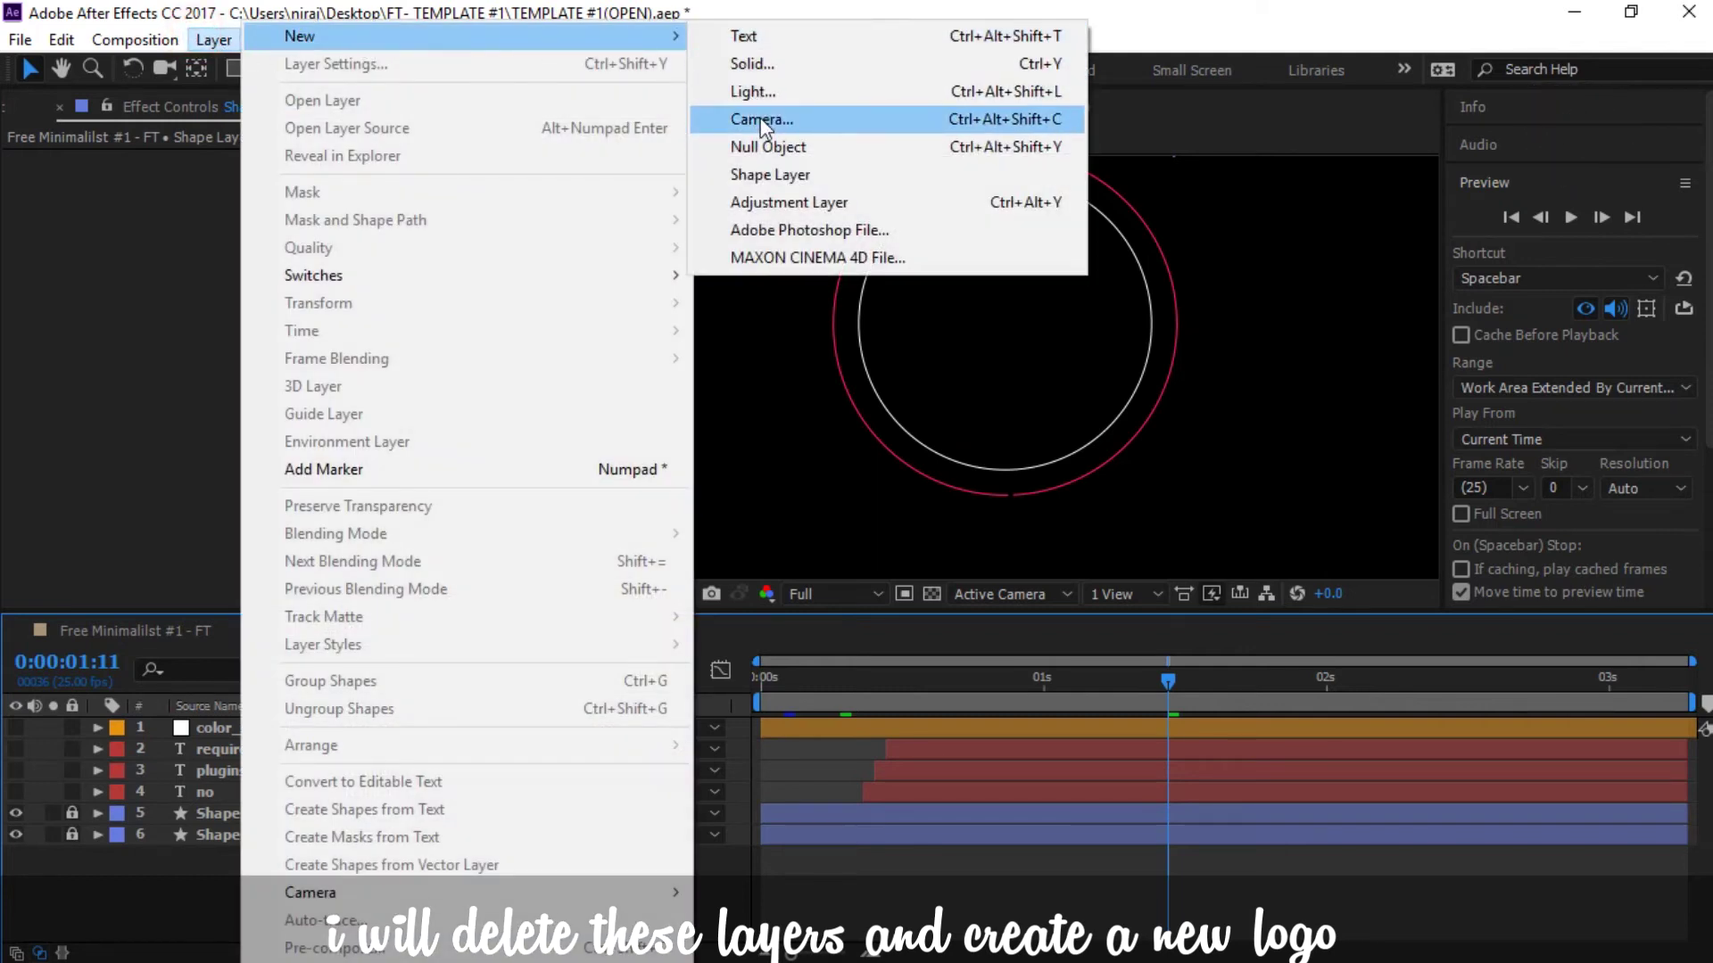
click(773, 169)
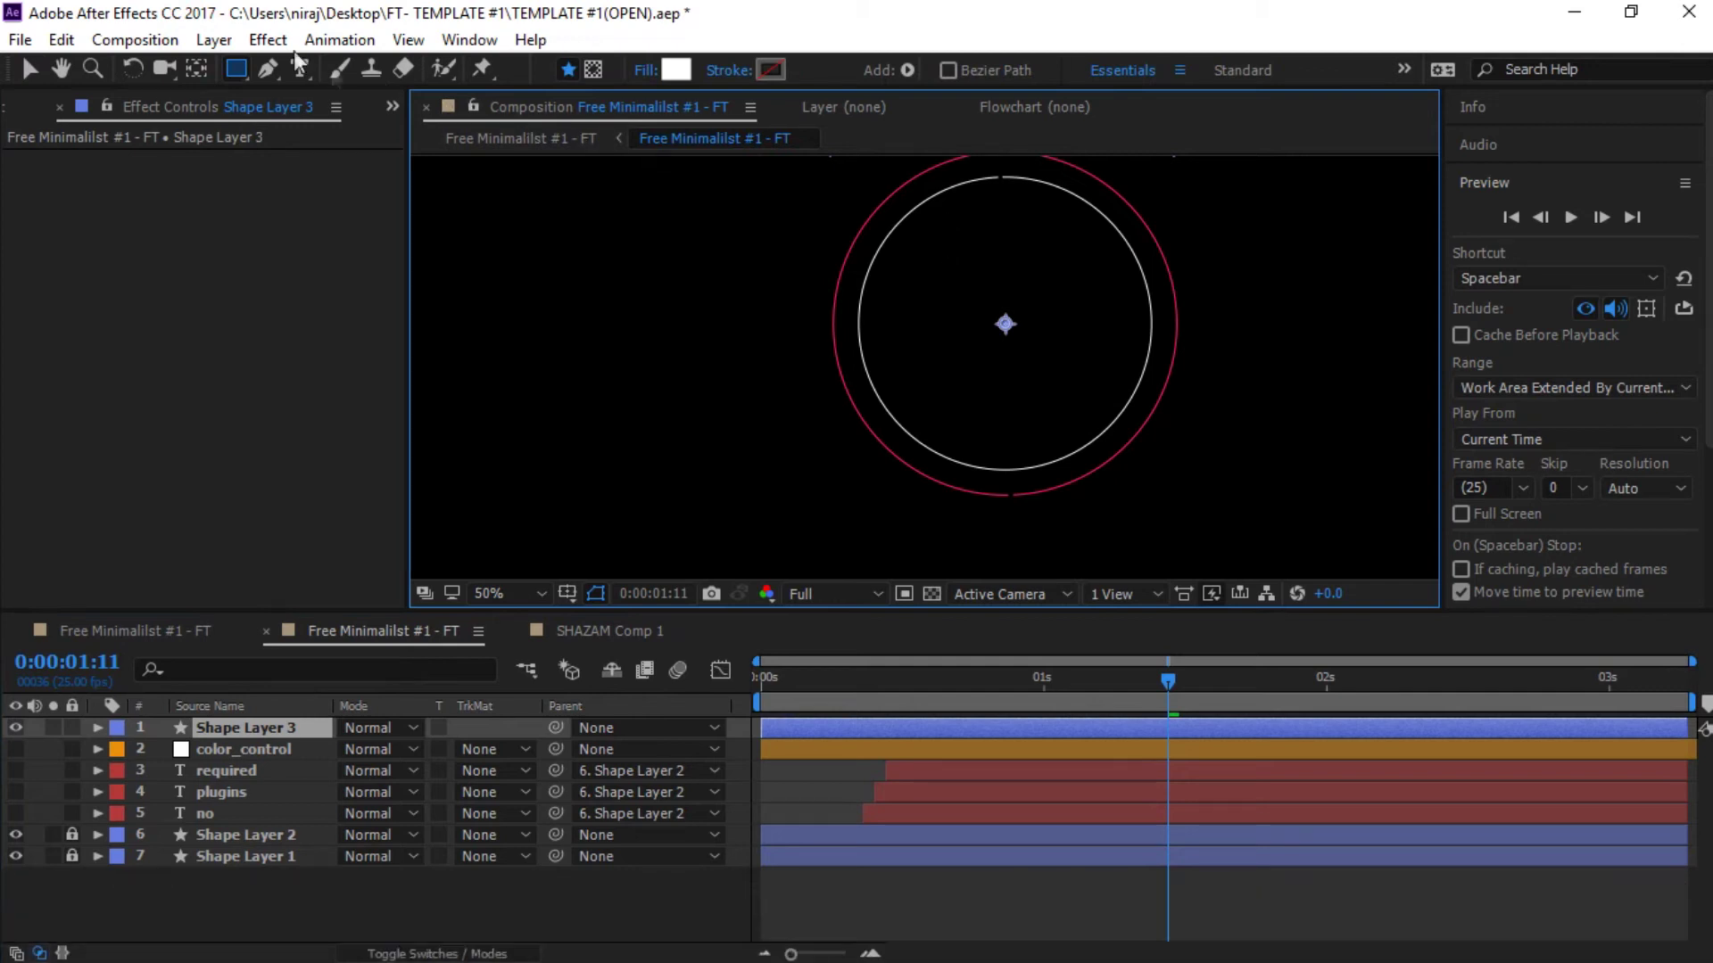
drag(251, 59, 316, 132)
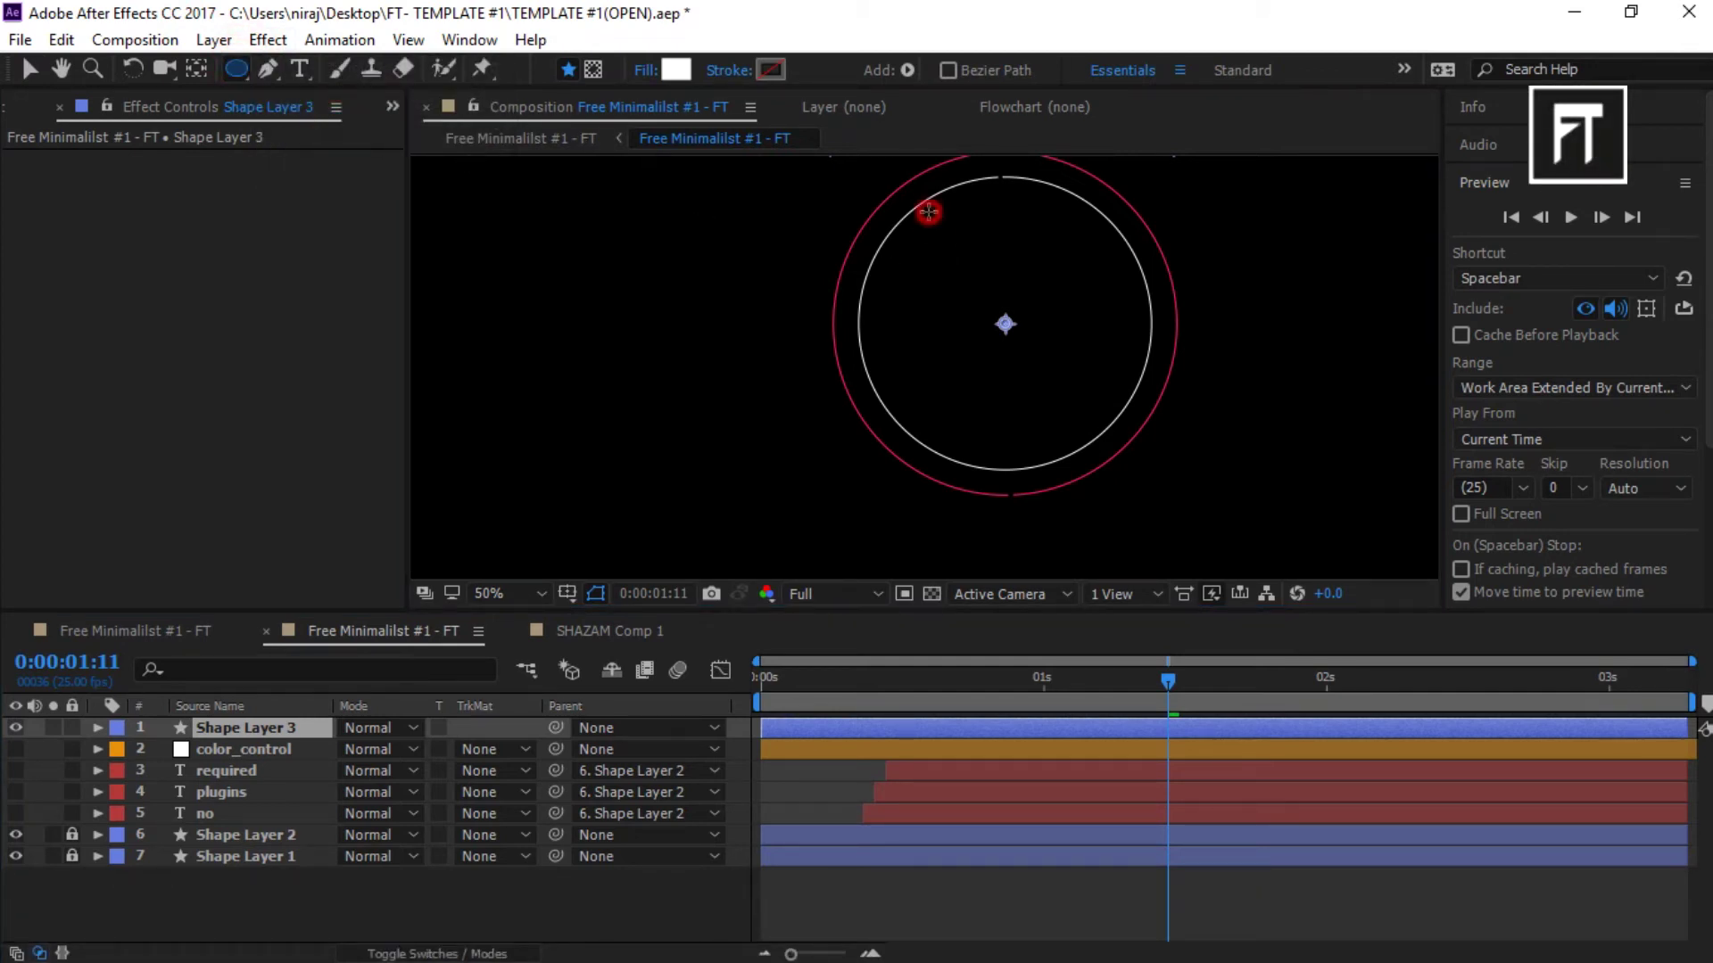
drag(929, 211, 1191, 469)
click(29, 69)
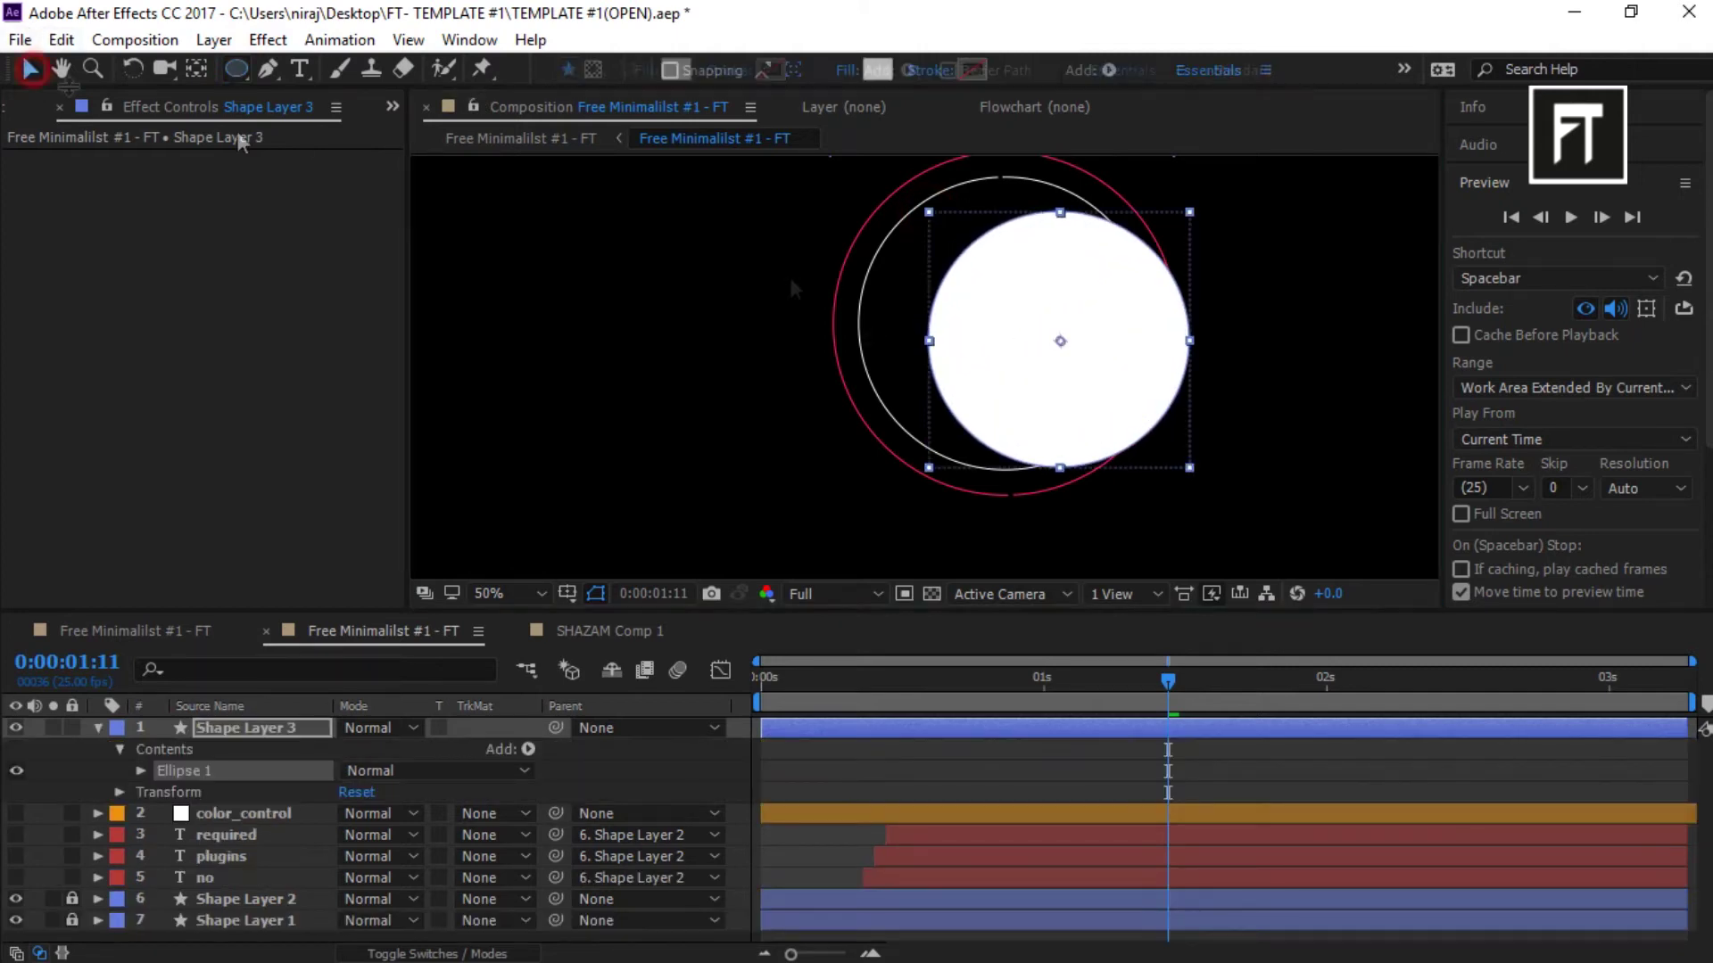
drag(1089, 335, 1037, 317)
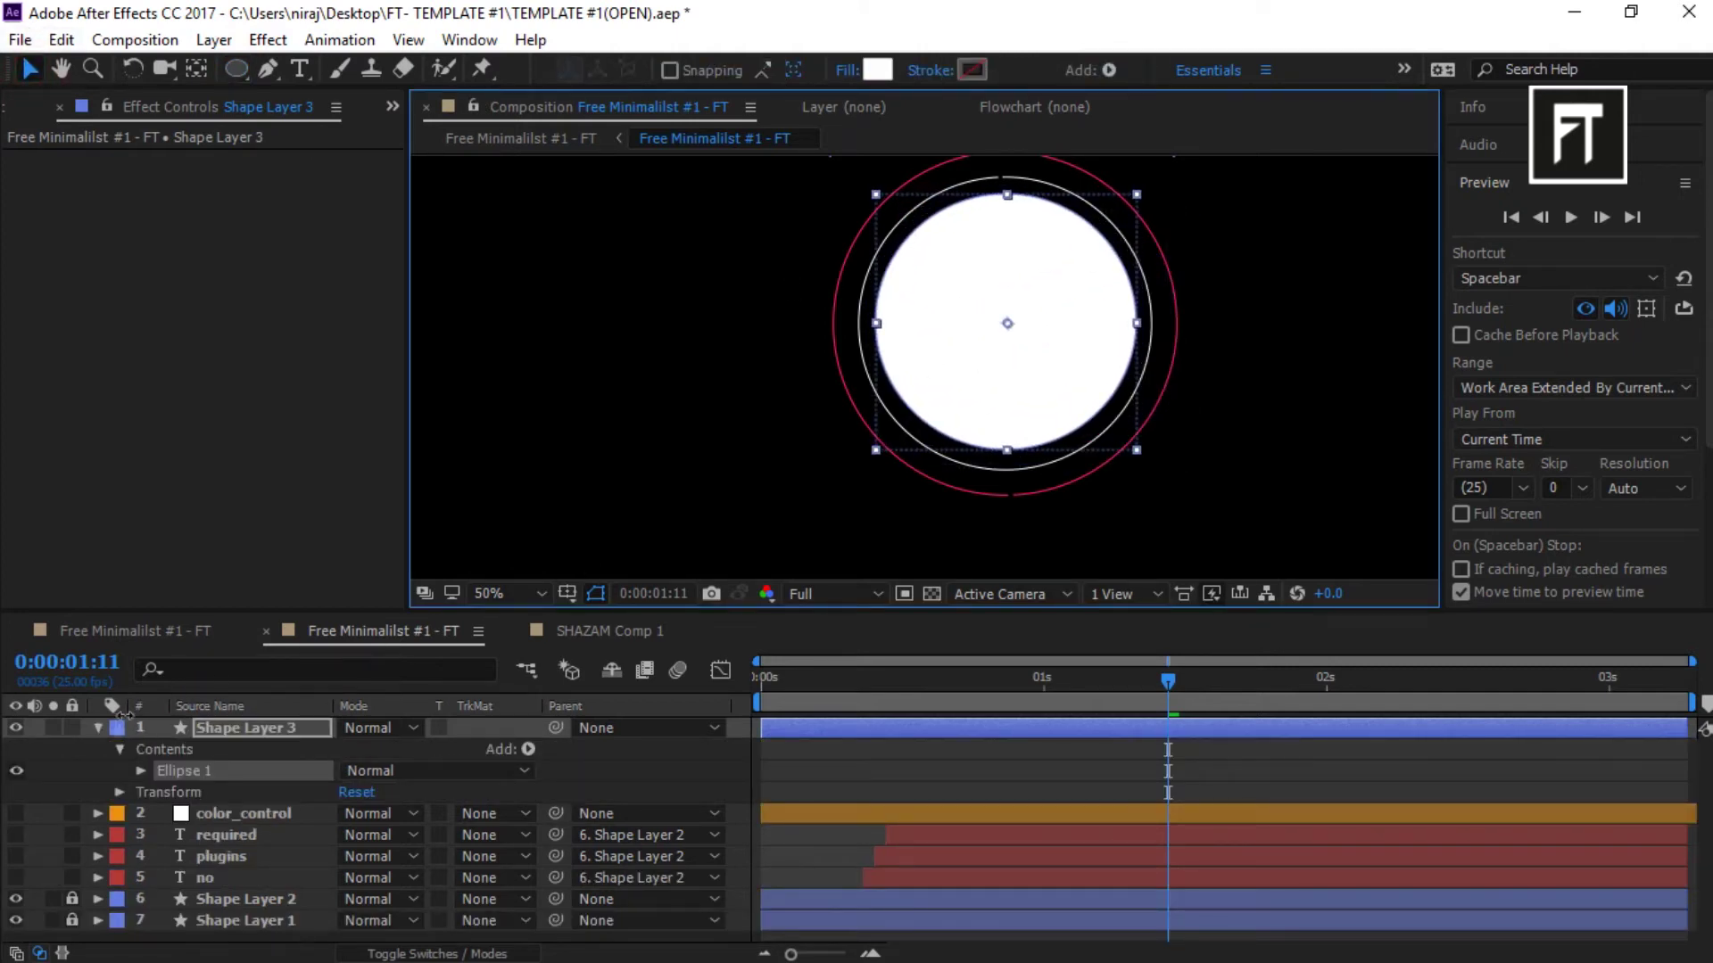
Add a text layer reading 'logo' on the white circle, then select it at 0:00:00:13
click(97, 728)
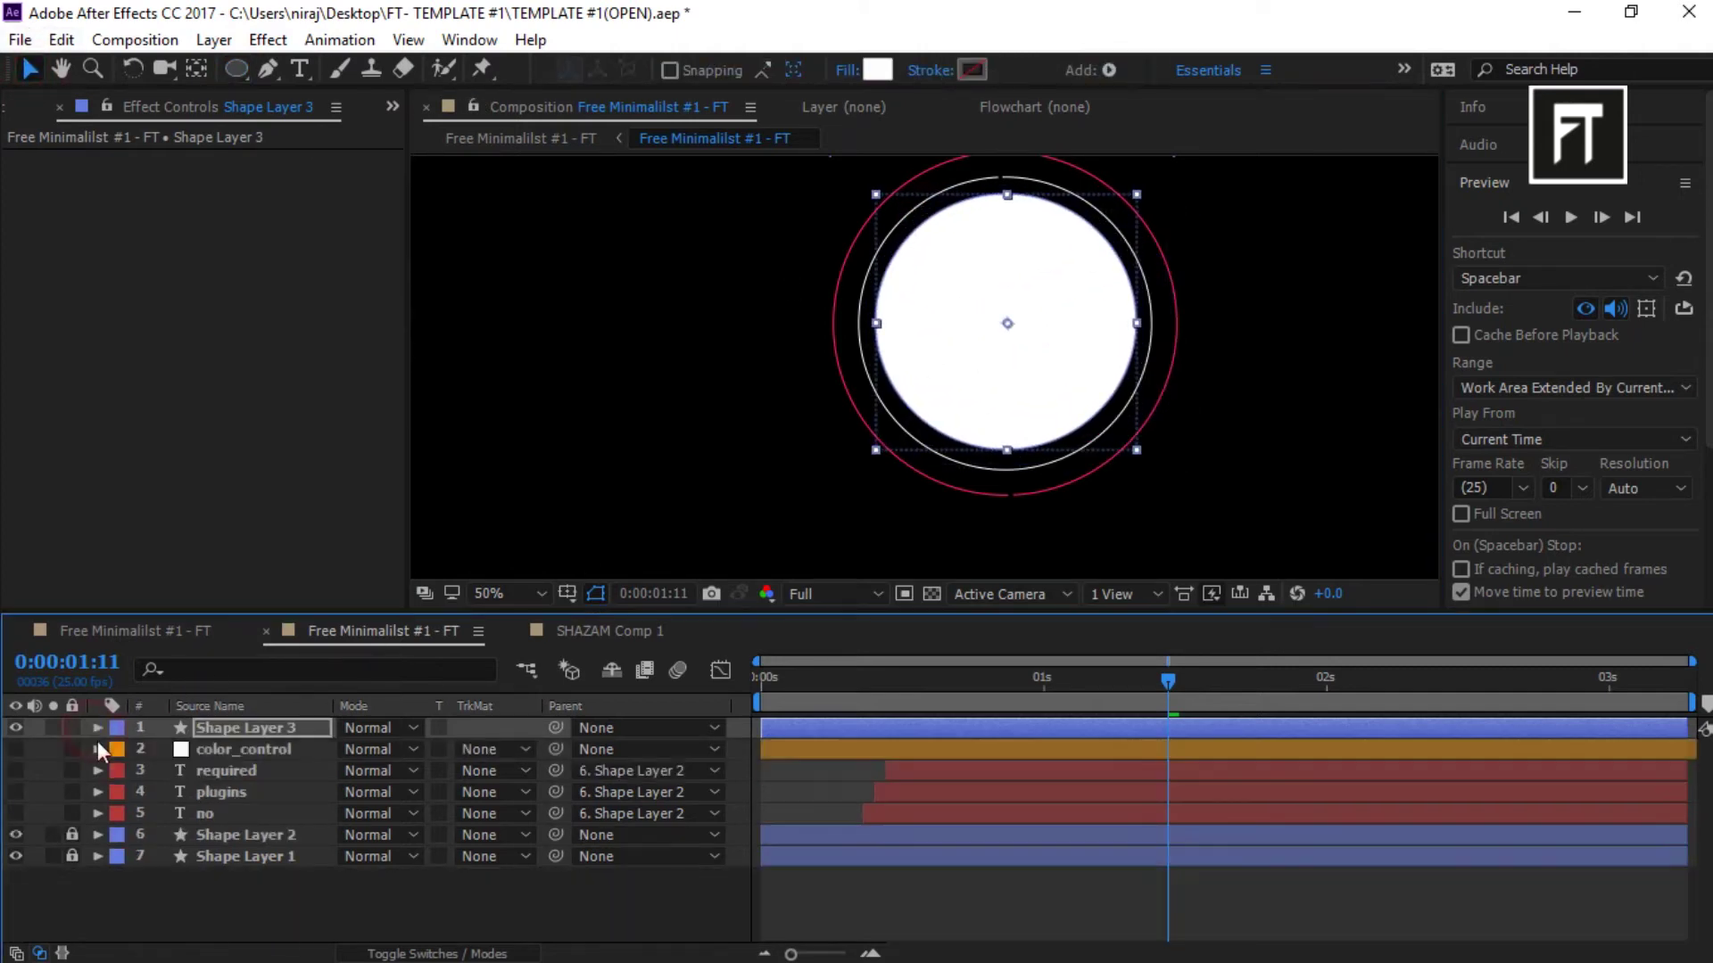
right_click(215, 888)
mouse_move(518, 658)
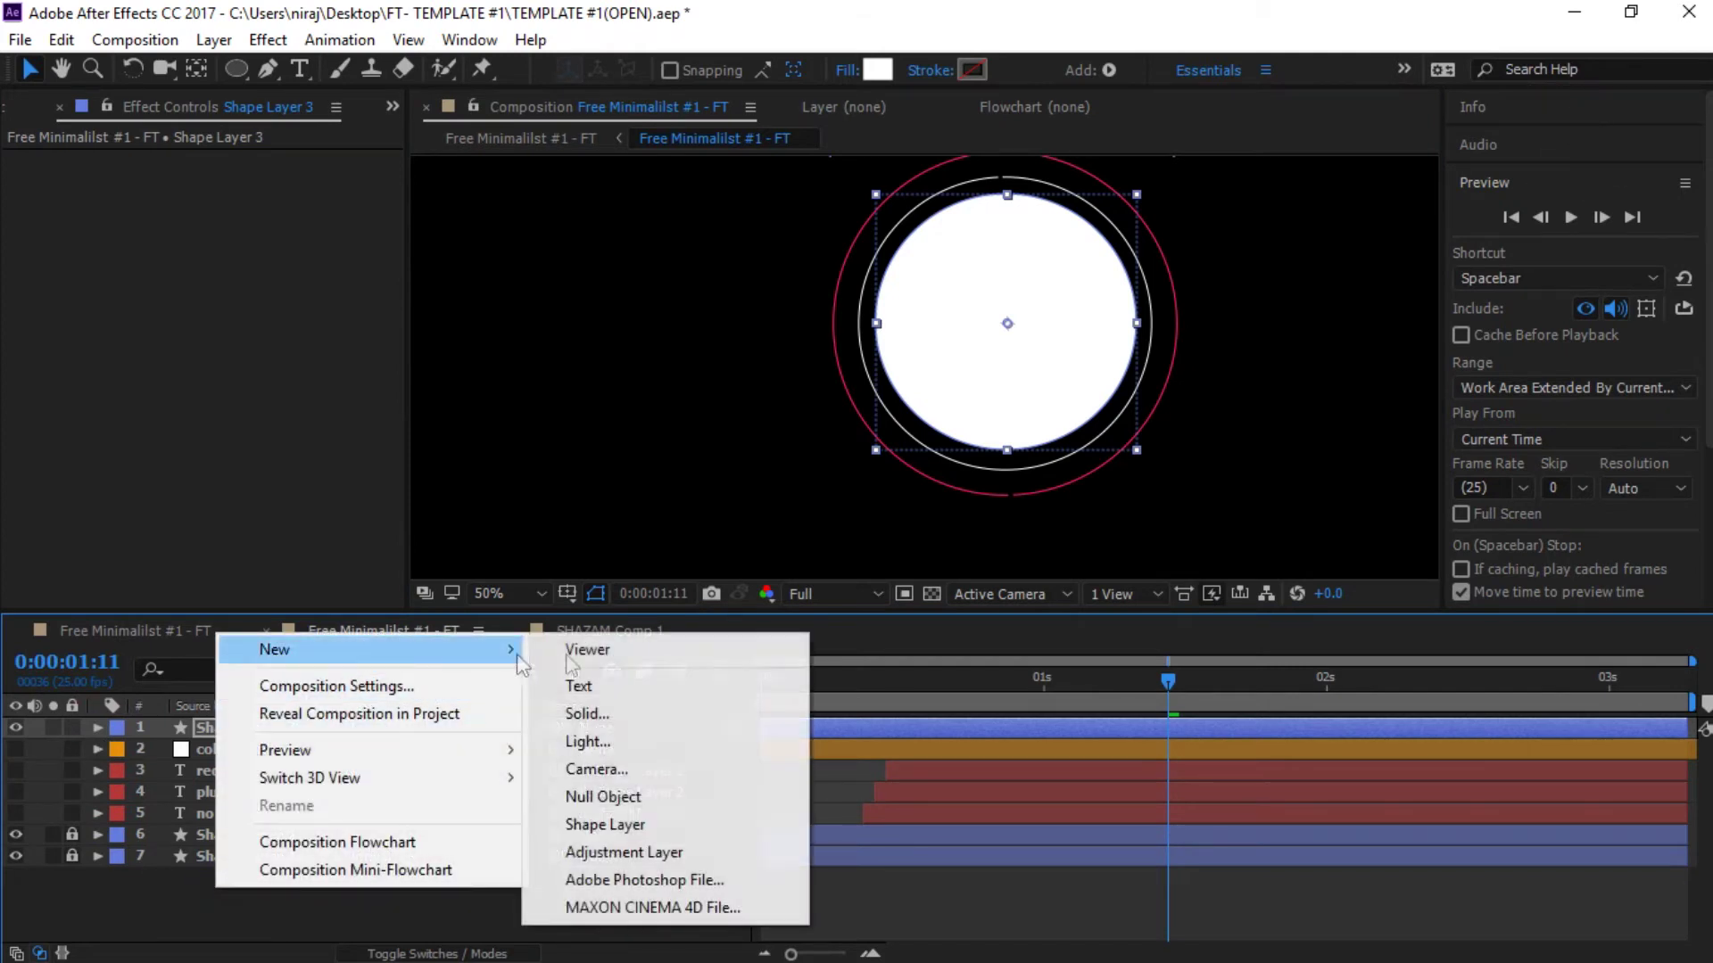
click(657, 689)
text(logo)
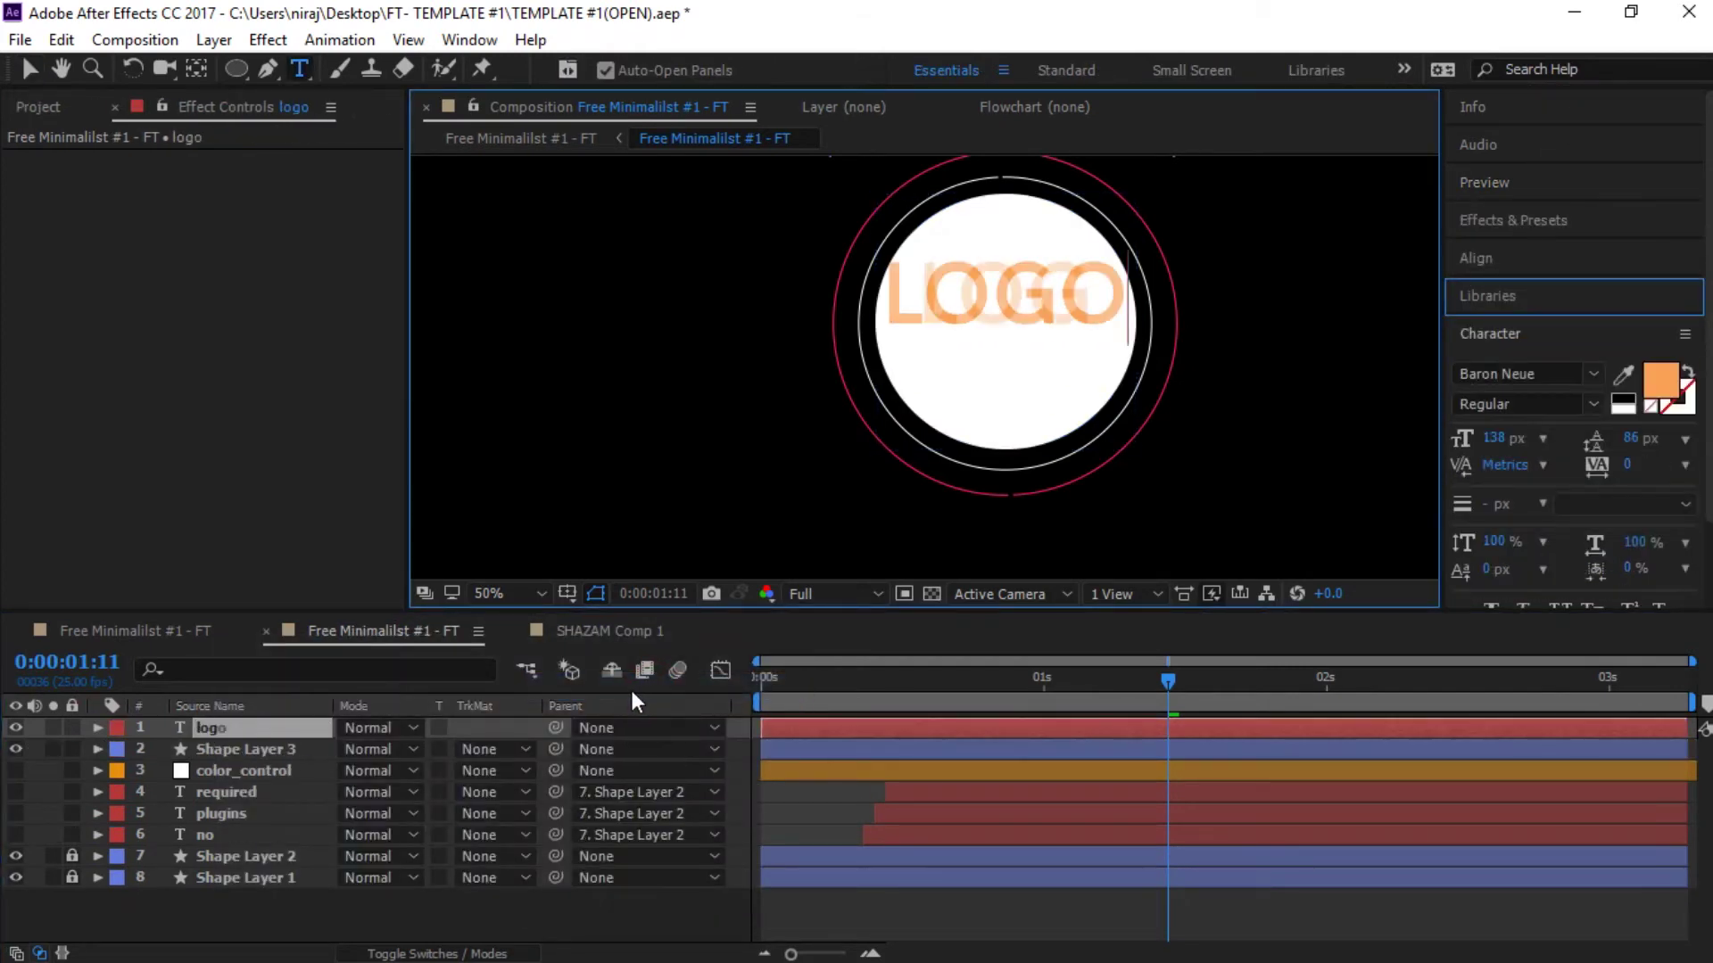
click(971, 419)
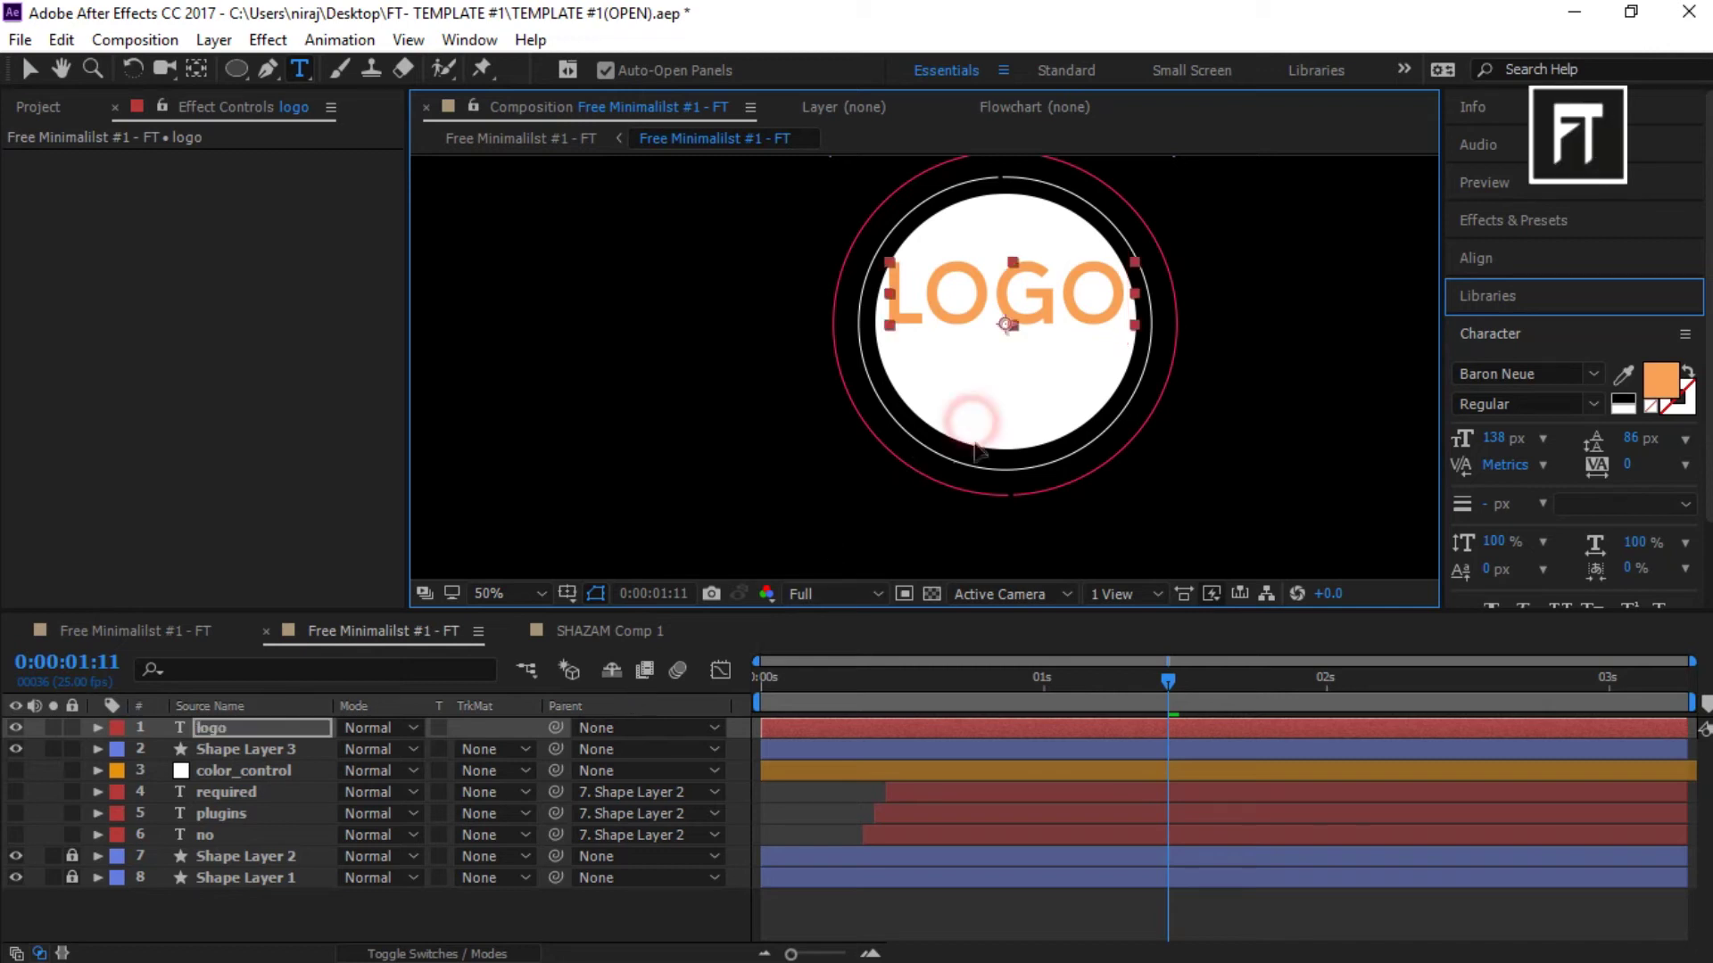
click(905, 687)
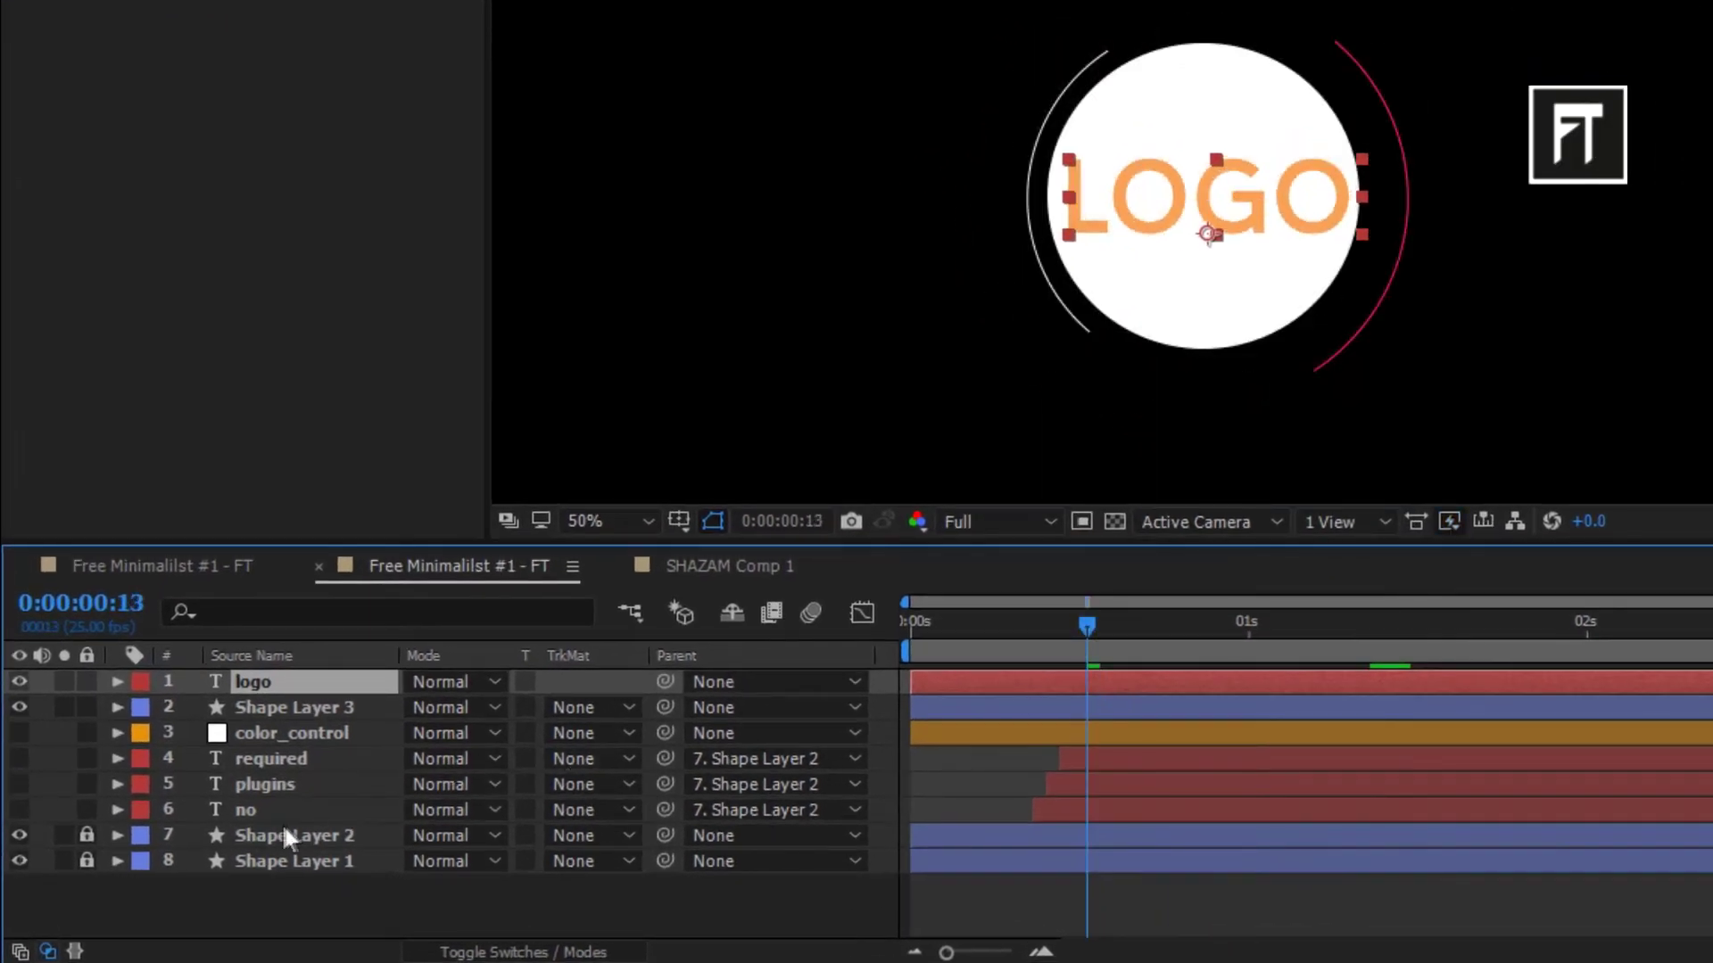
click(277, 816)
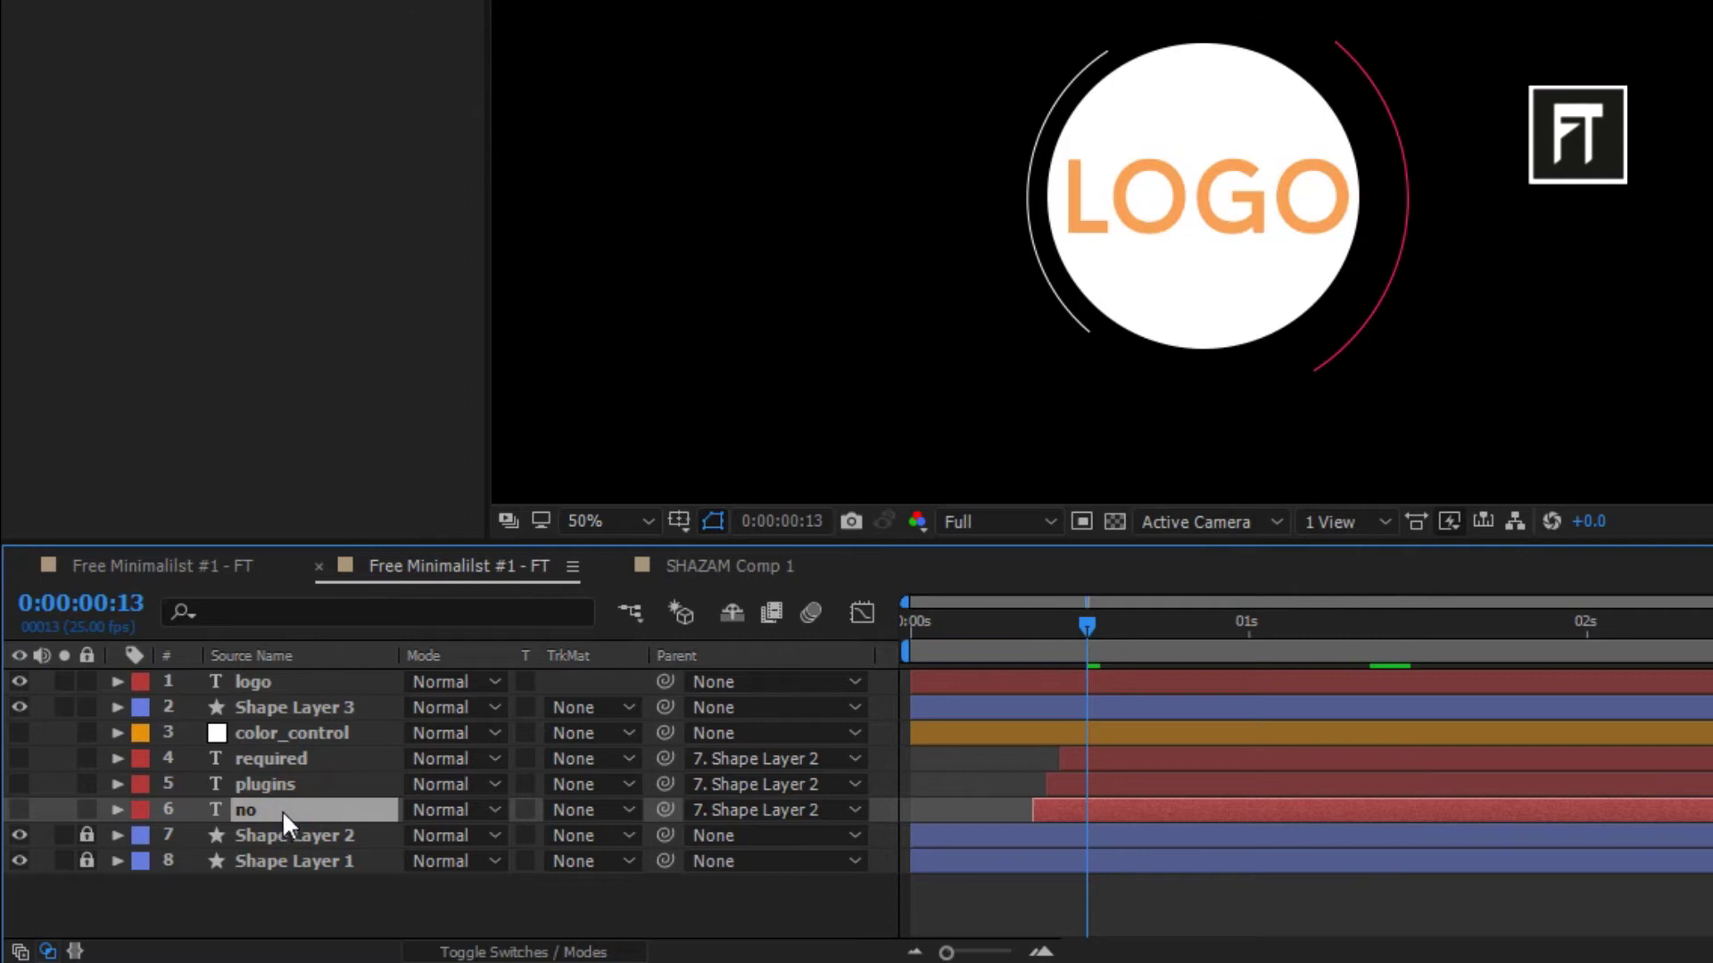
Copy the logo text layer's Opacity fade keyframes
key(t)
drag(1088, 629, 1034, 629)
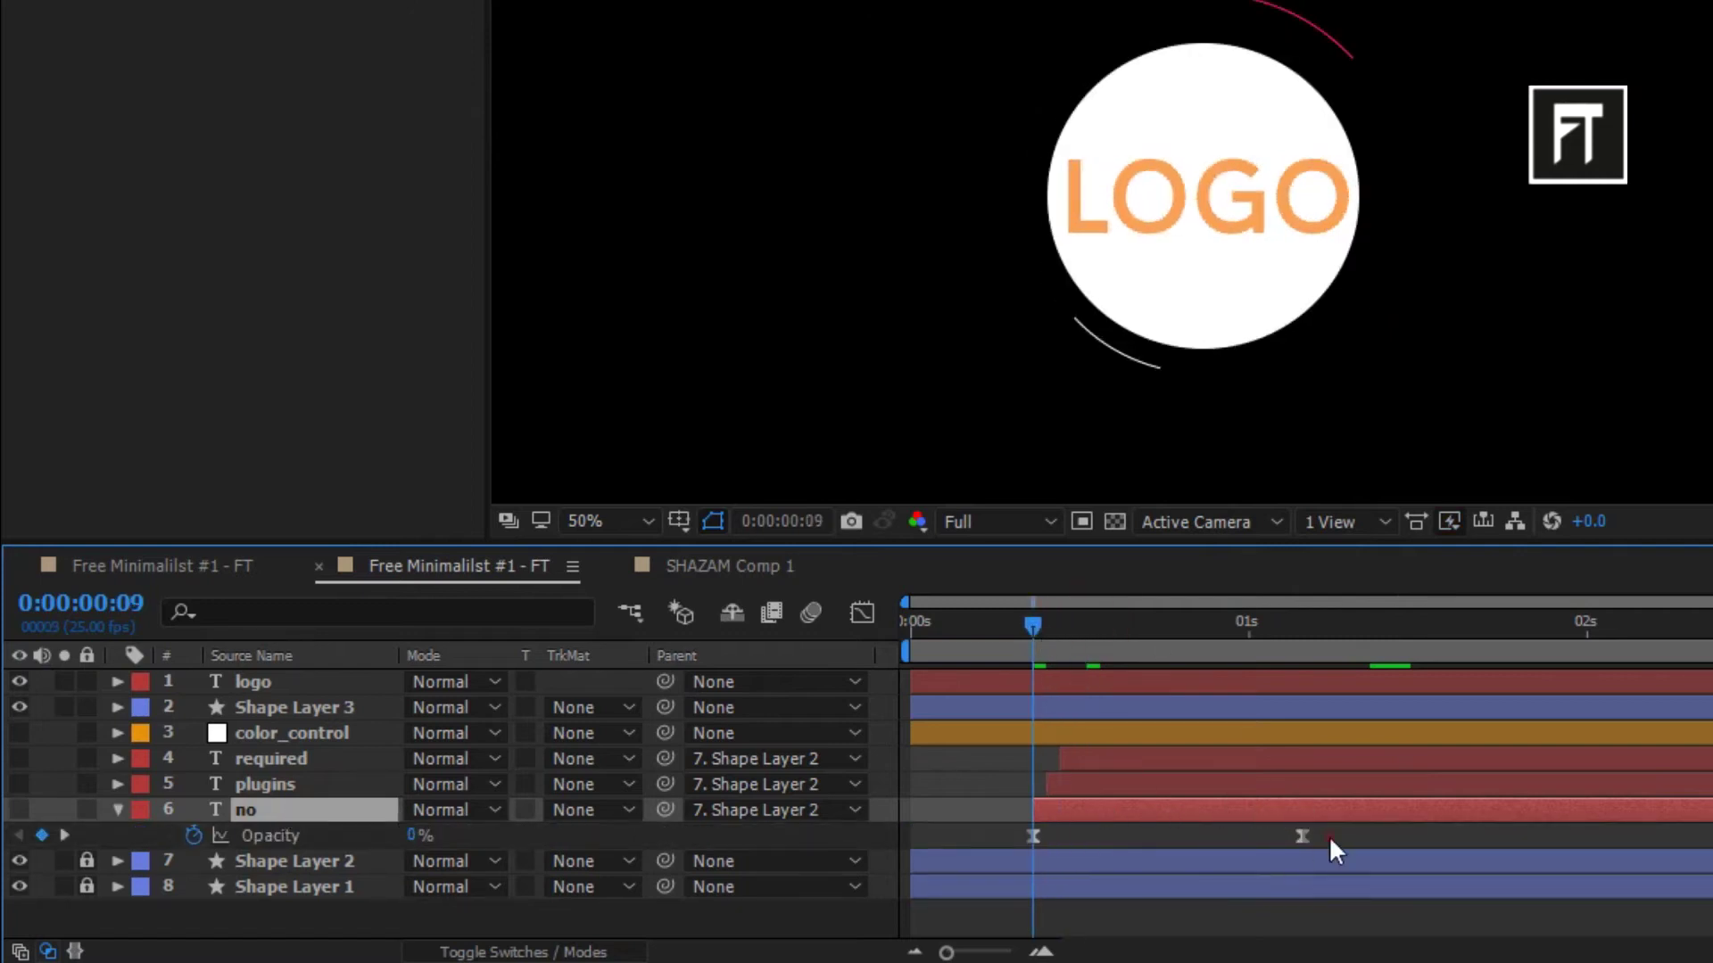
drag(1329, 839, 1143, 830)
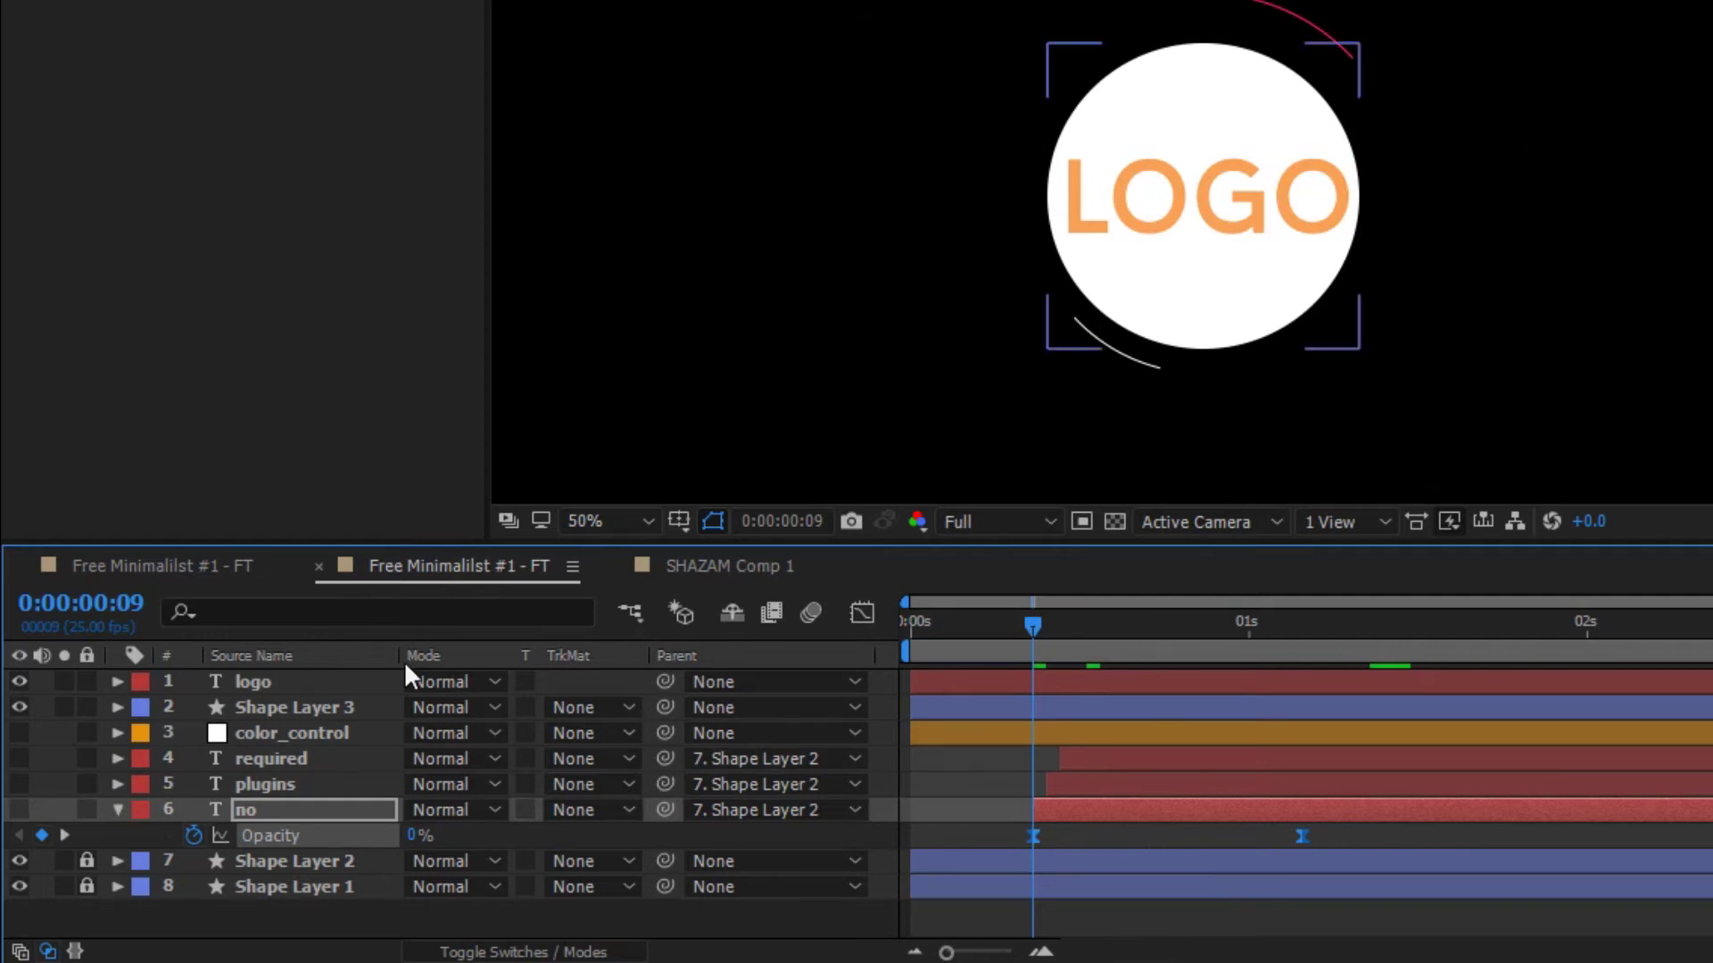
key(ctrl+c)
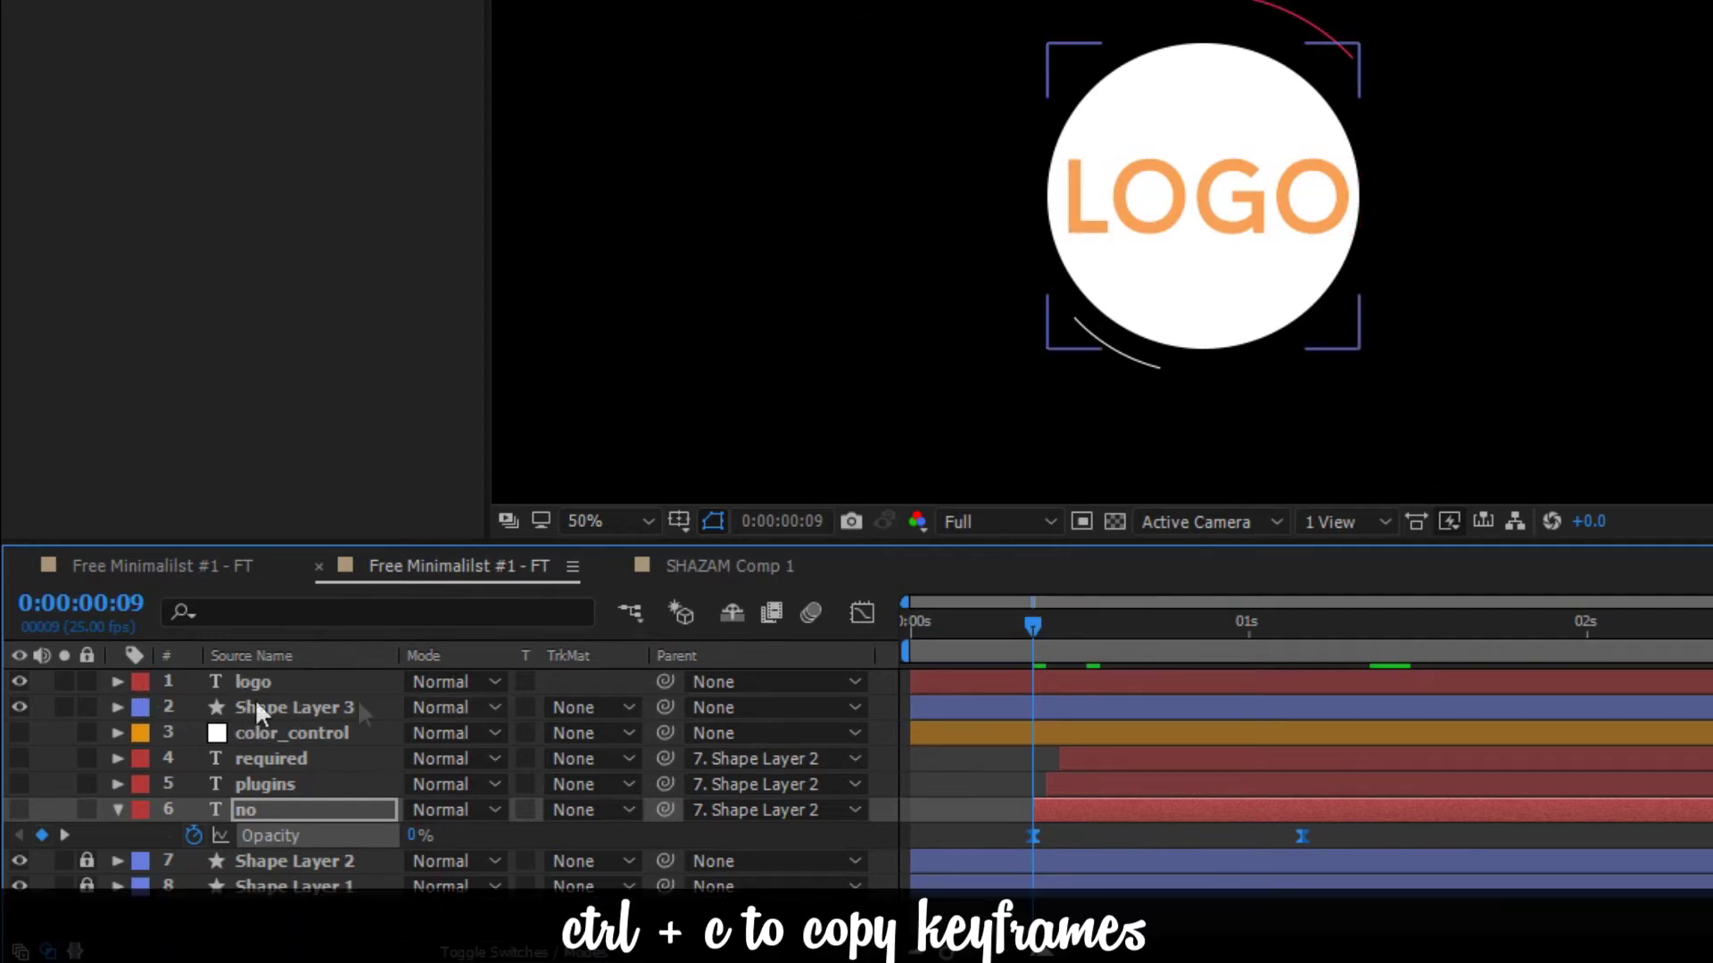
Paste the Opacity keyframes onto Shape Layer 3 so the circle fades in from 0%
click(116, 705)
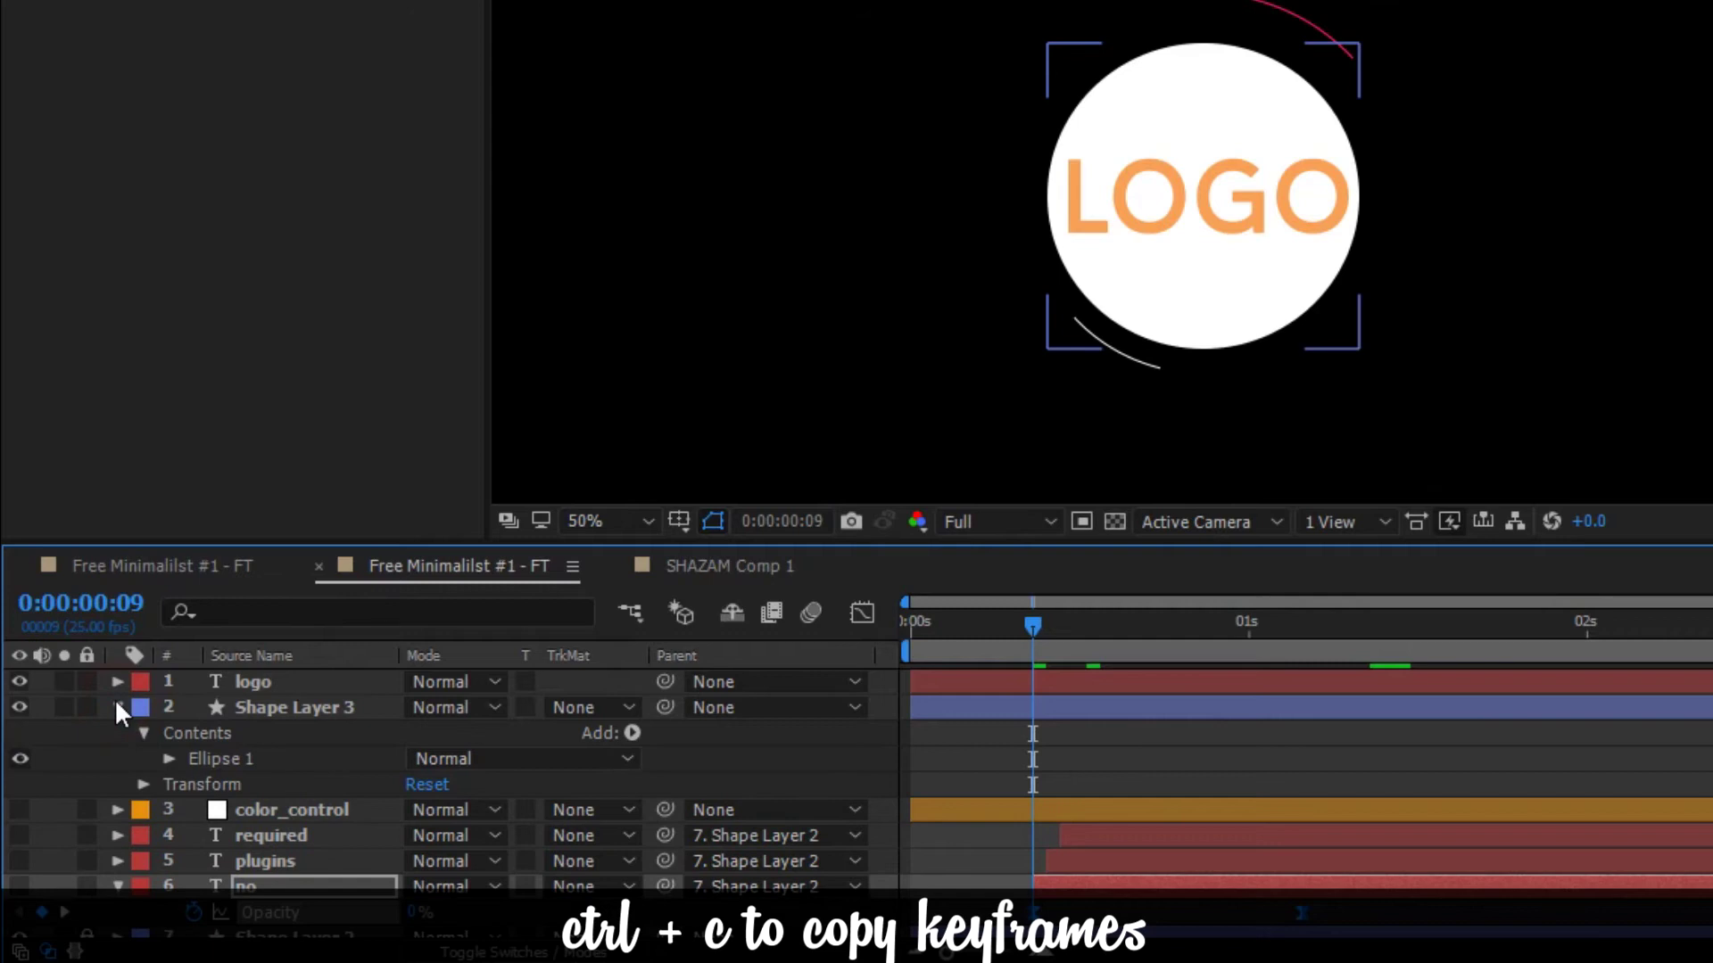
click(144, 784)
scroll(287, 897, down, 3)
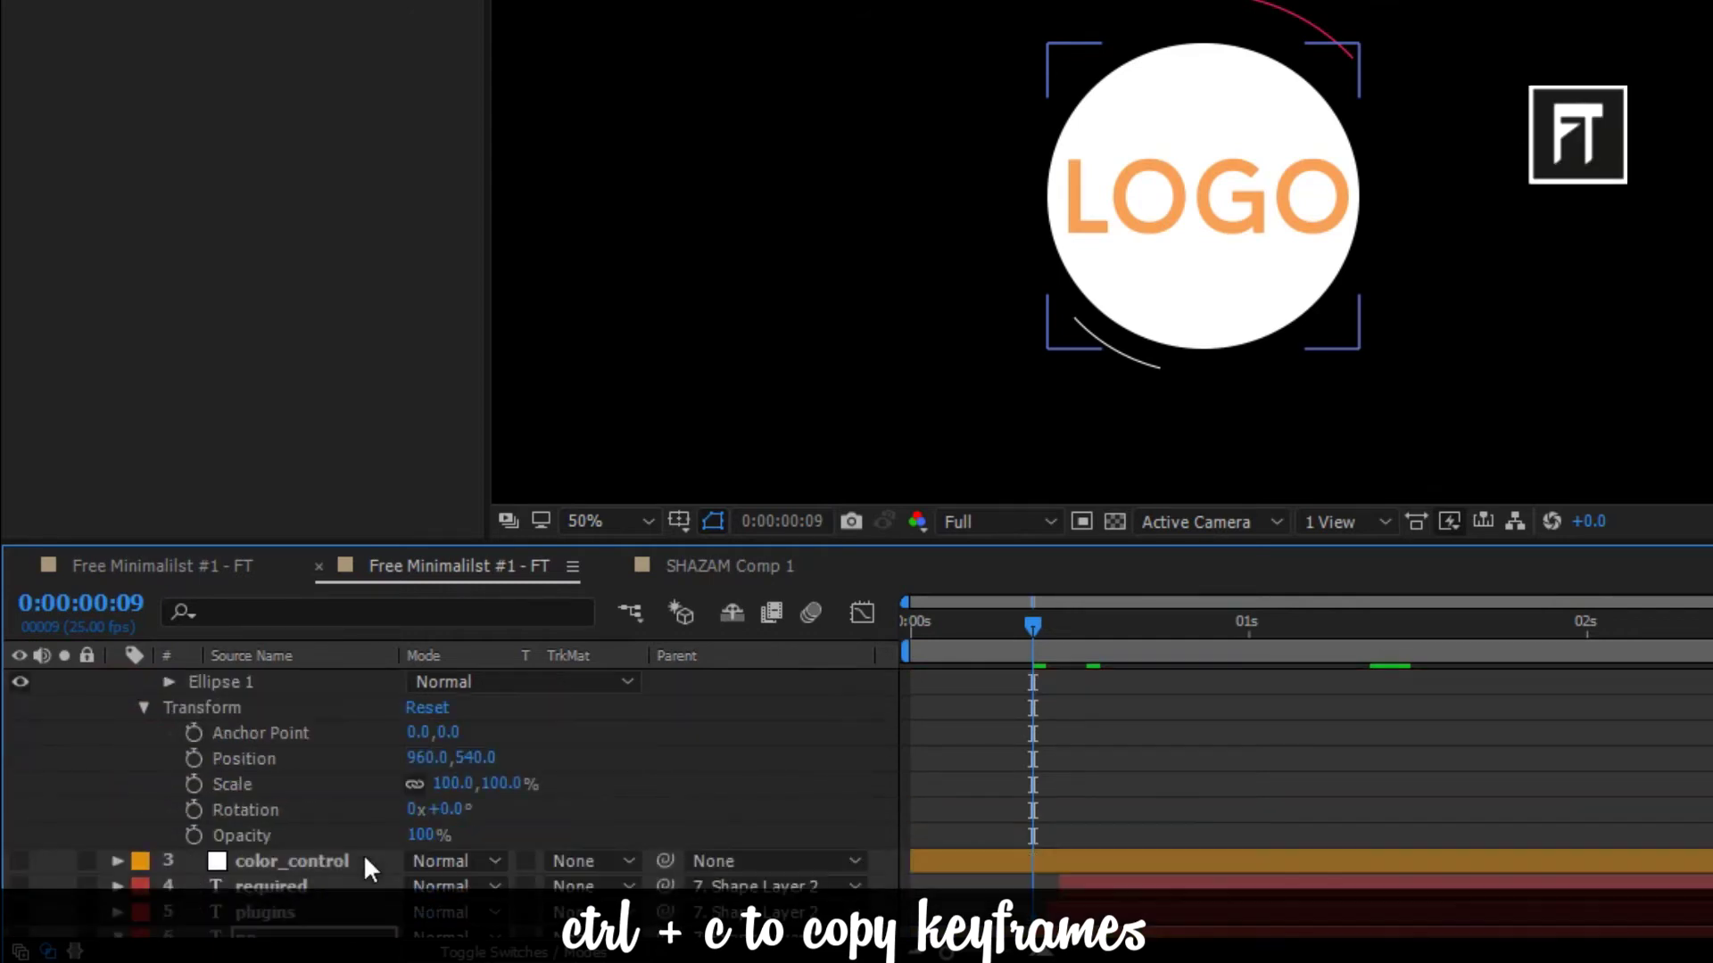
click(194, 835)
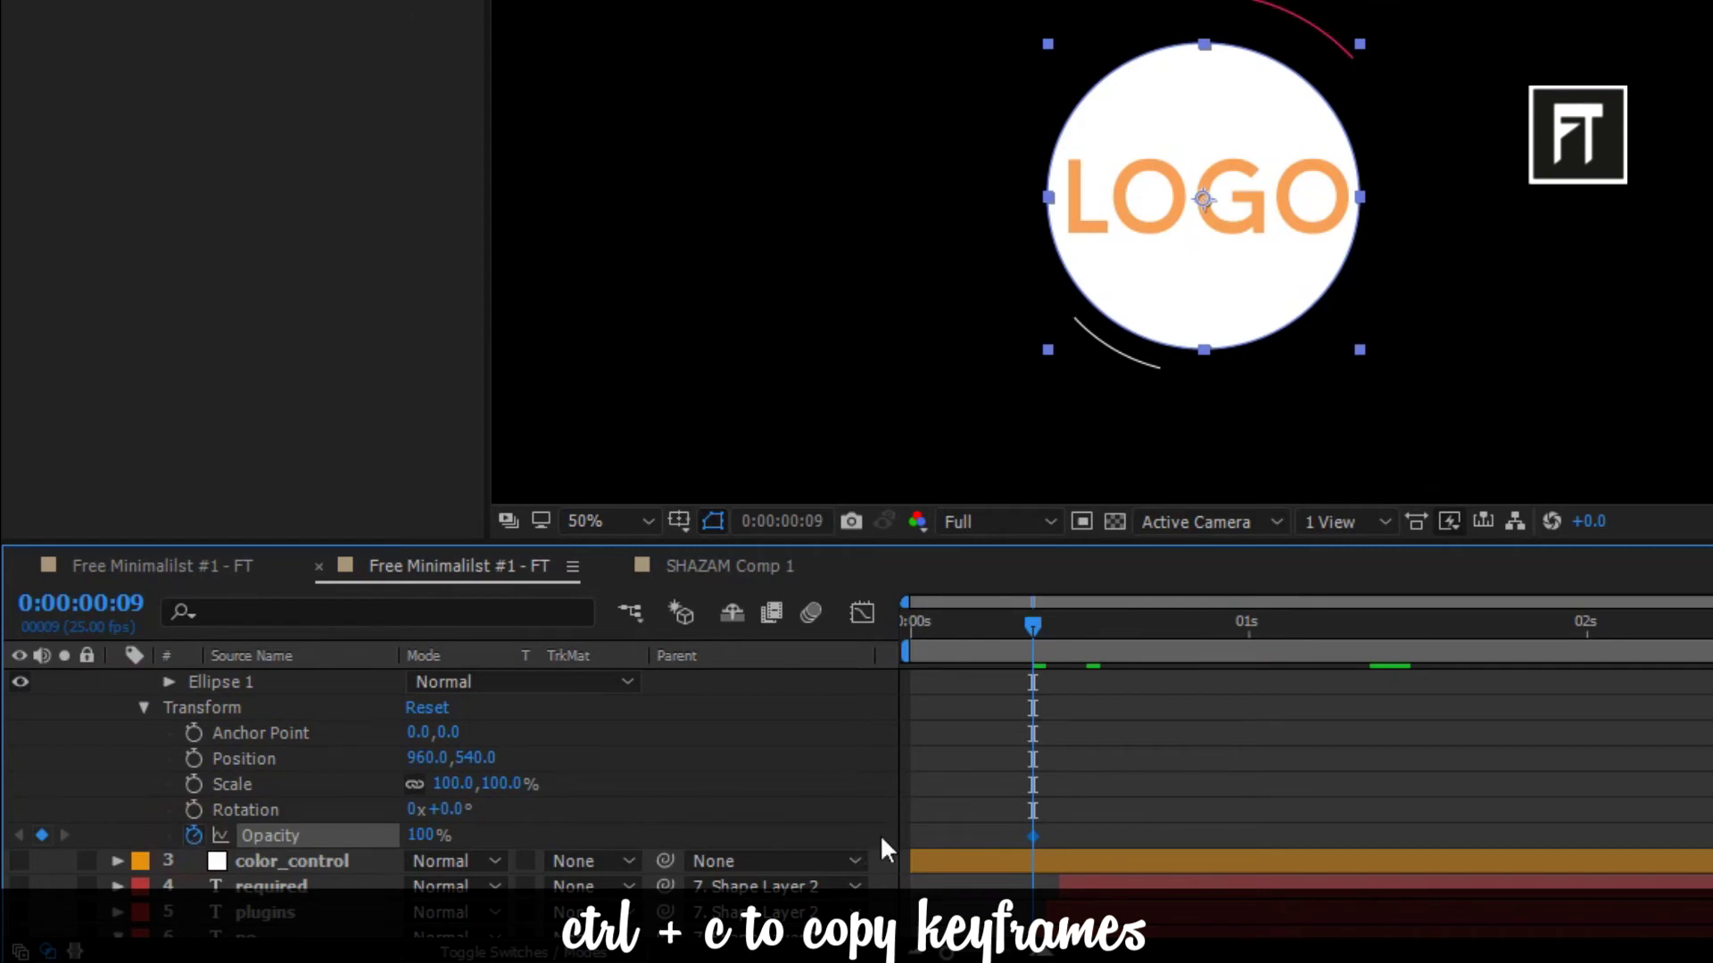
key(ctrl+v)
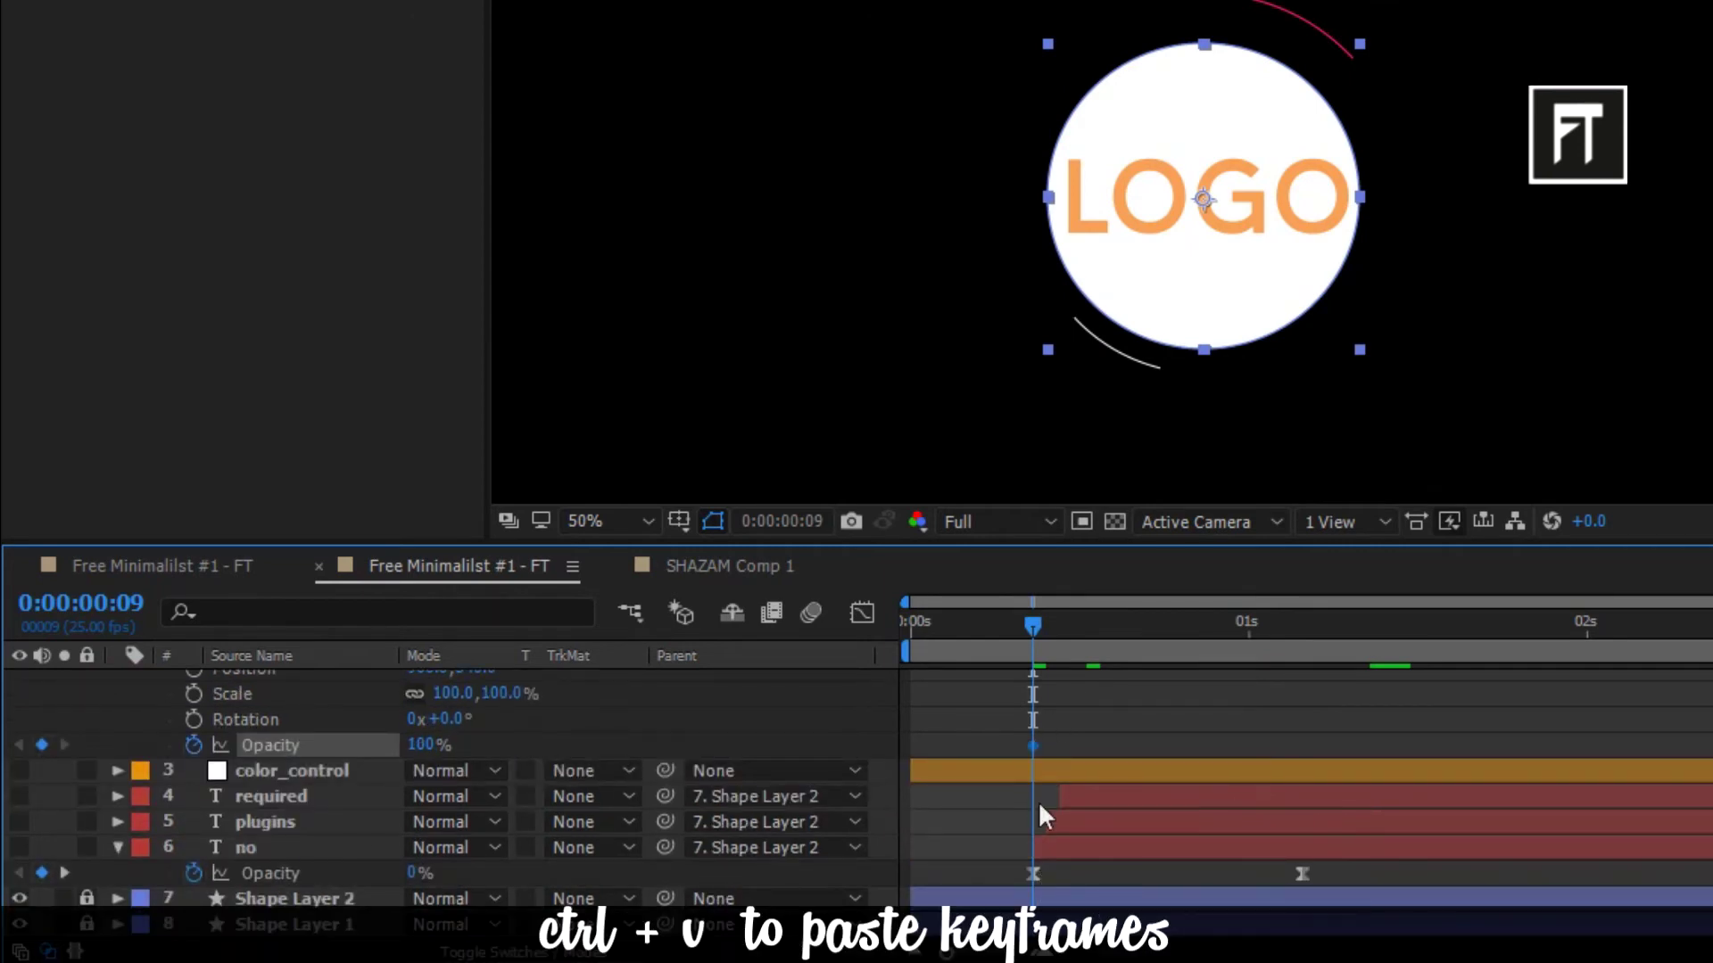
key(ctrl+v)
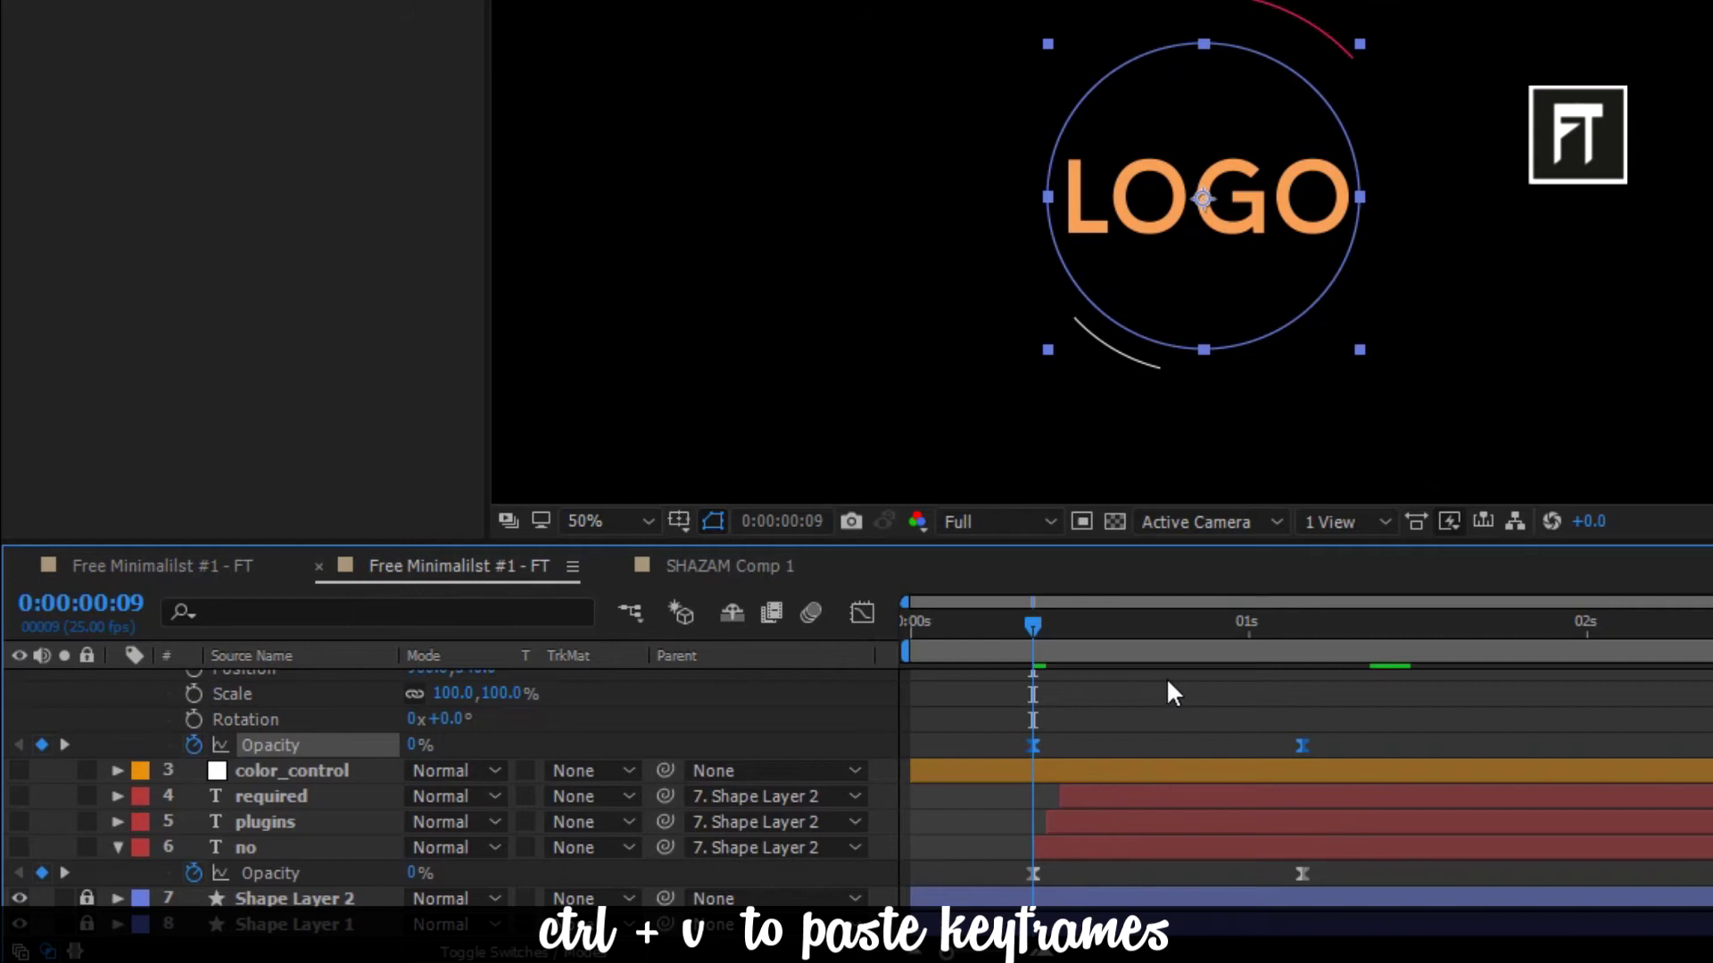
scroll(1176, 725, up, 5)
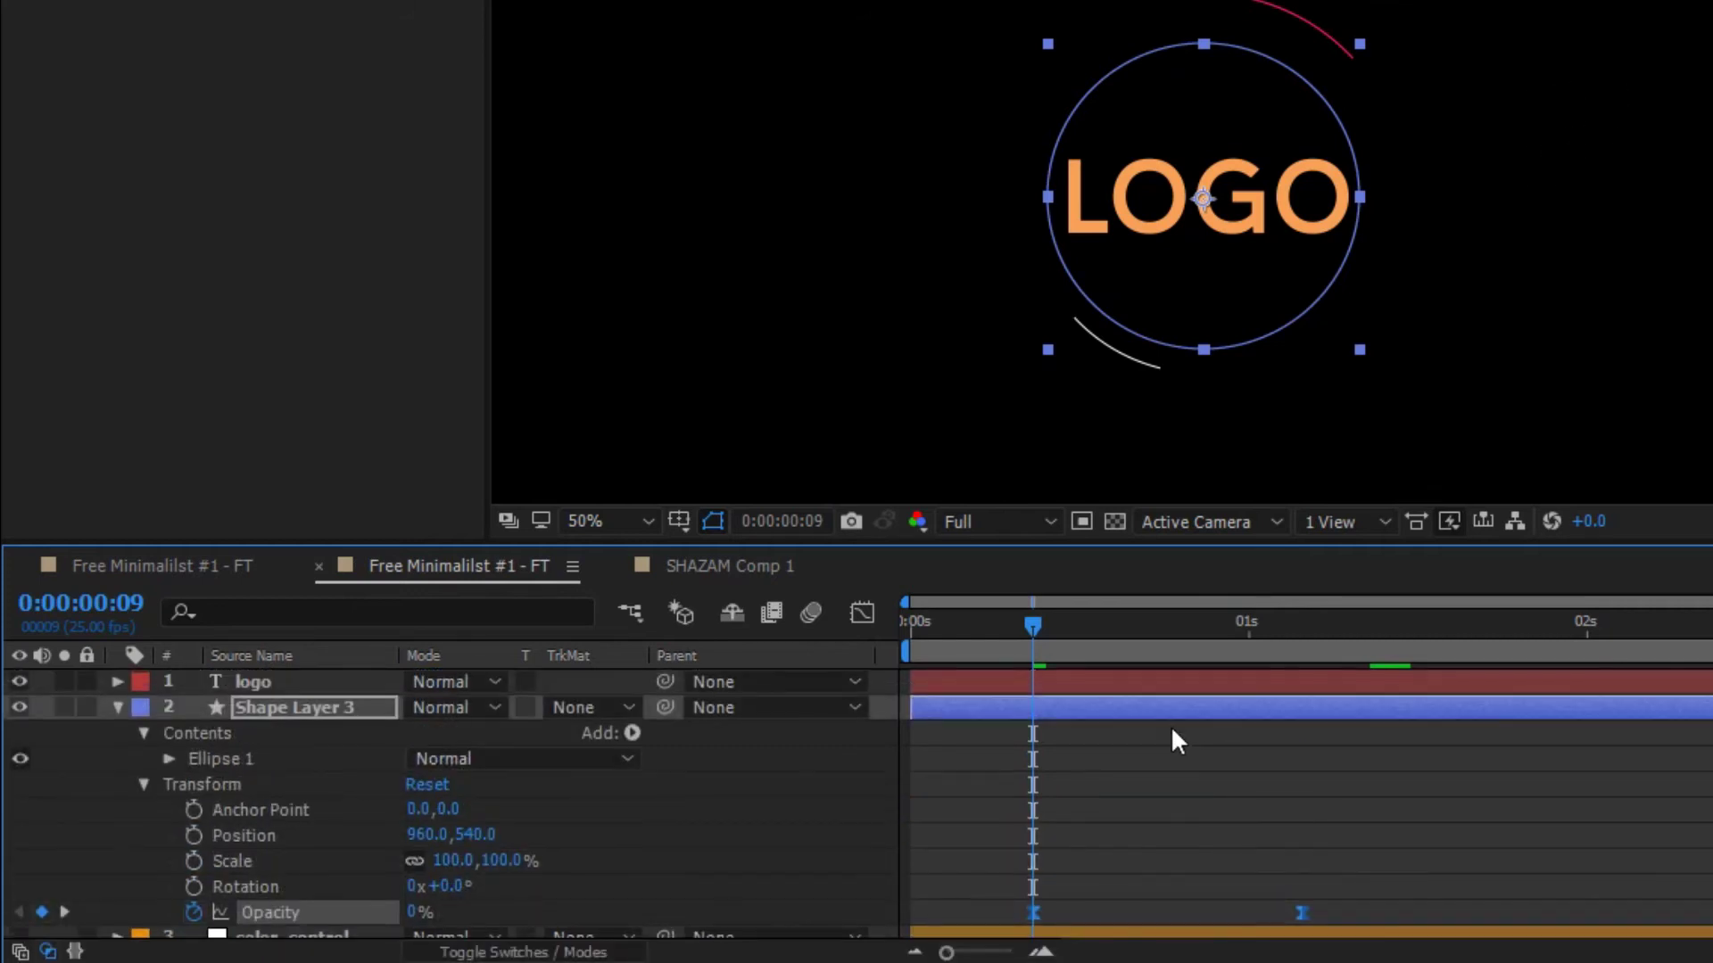
click(118, 706)
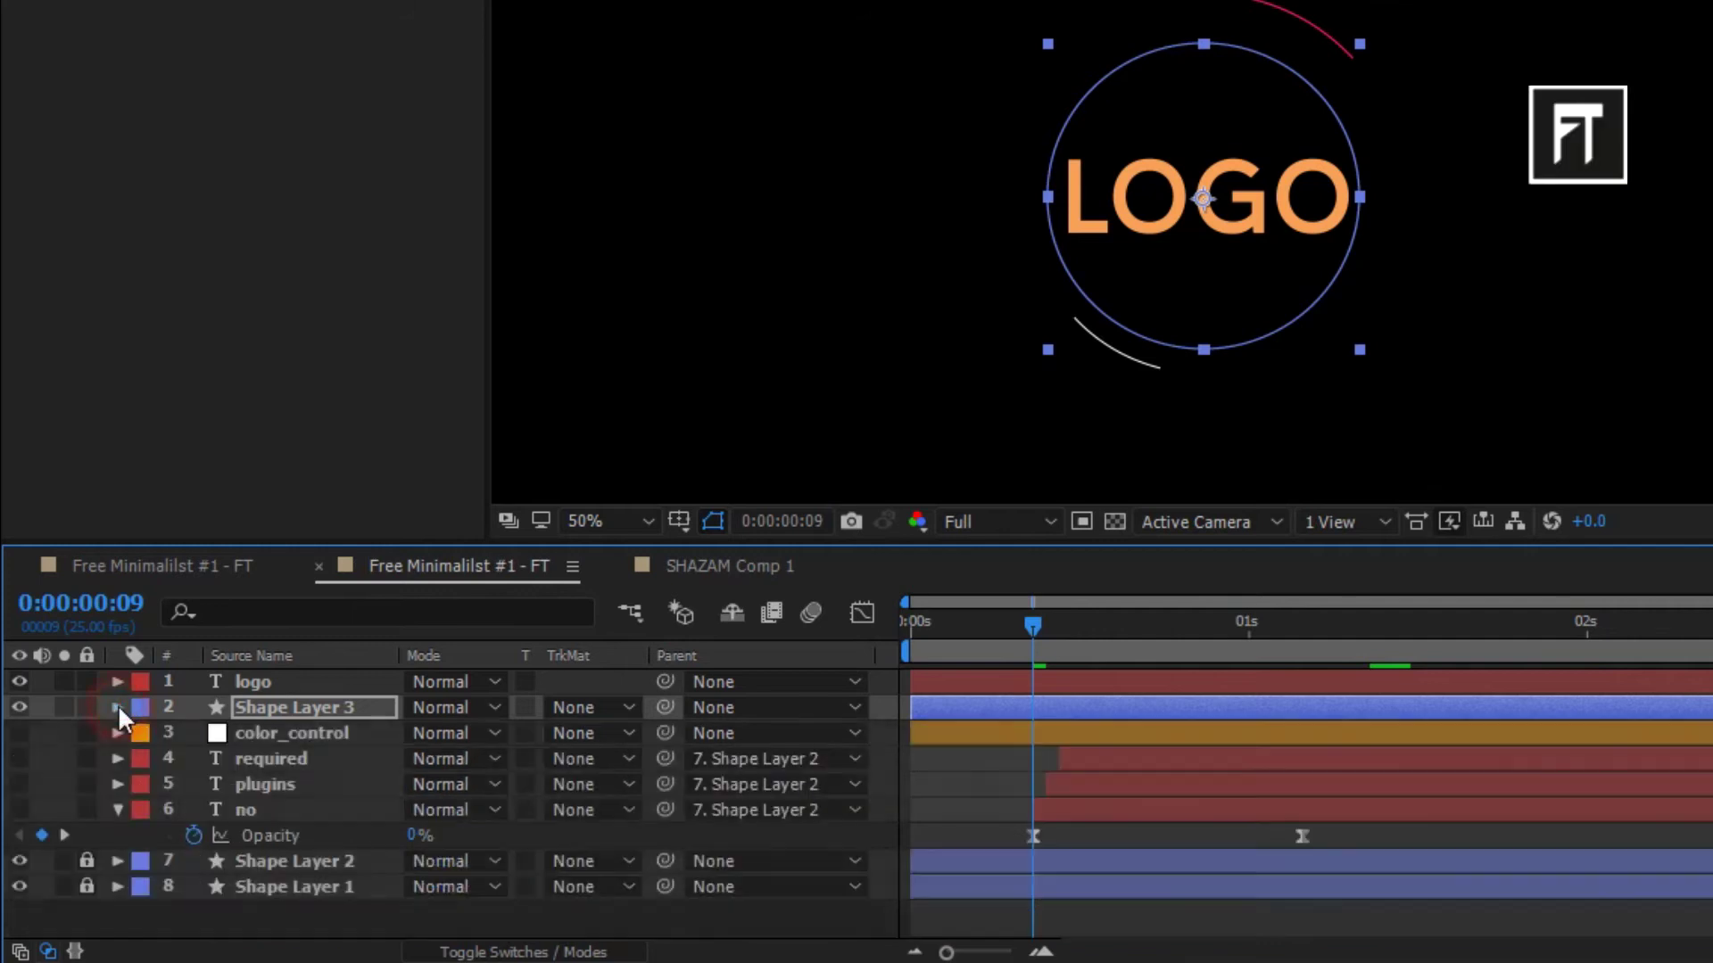
Set Shape Layer 3's track matte to Alpha Inverted Matte 'logo' and preview the badge
click(571, 709)
click(642, 815)
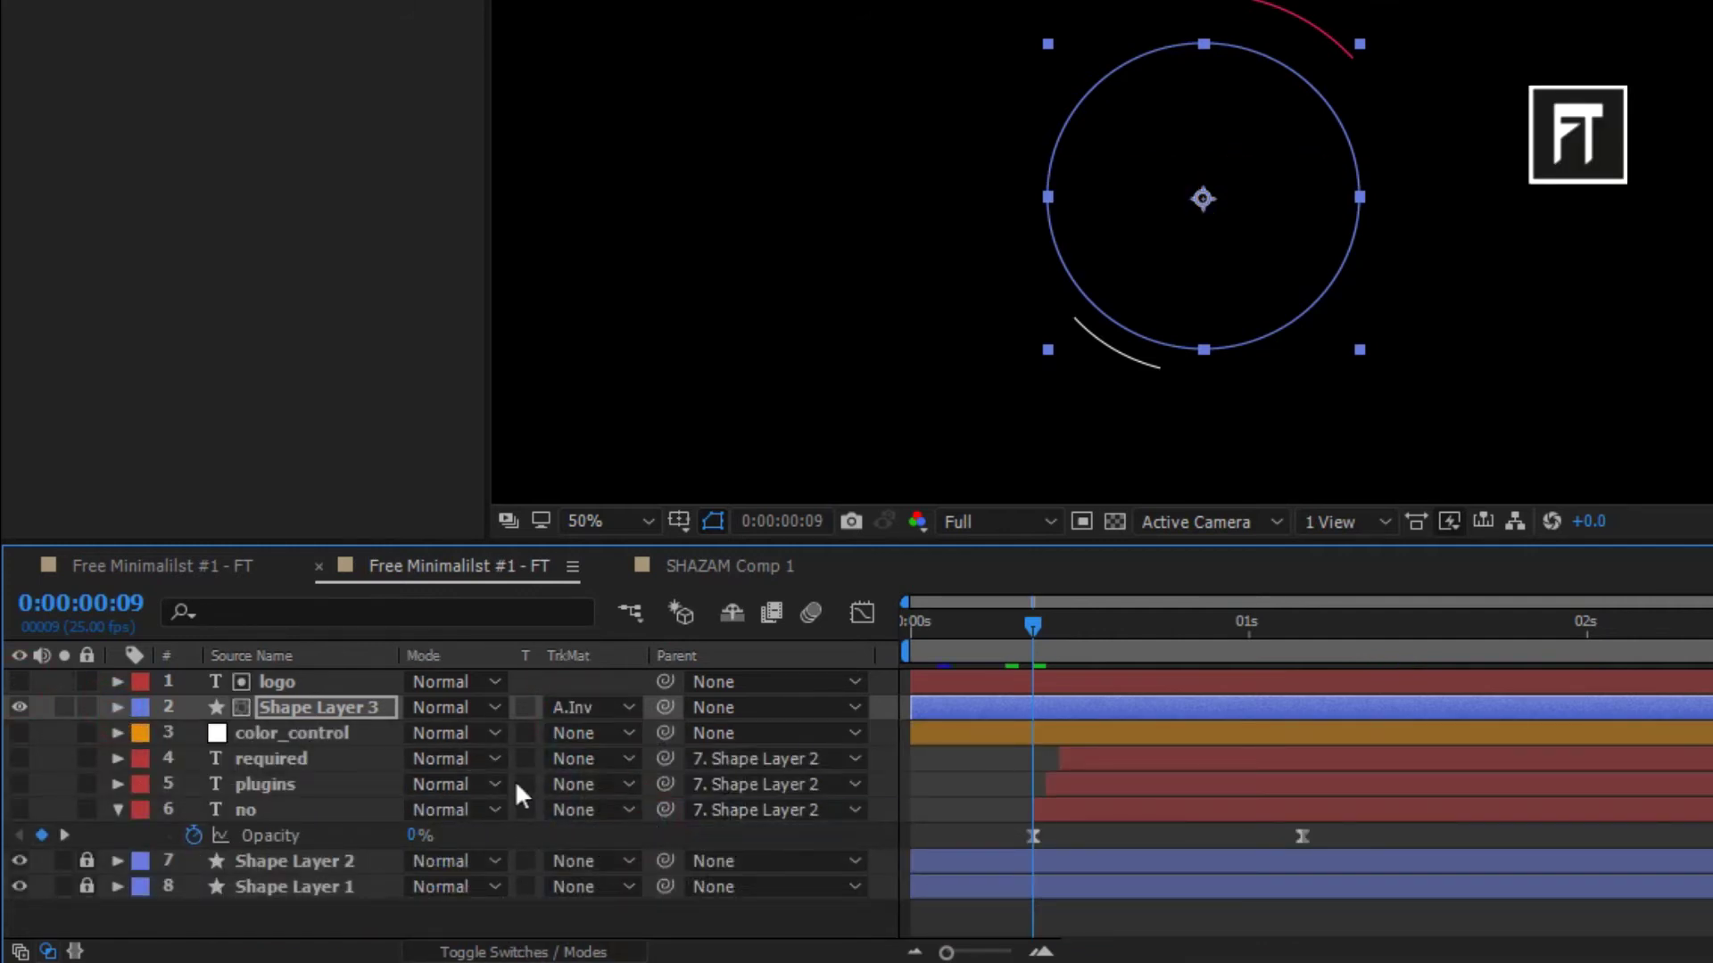
drag(1046, 644, 1155, 625)
key(period)
click(1184, 624)
key(comma)
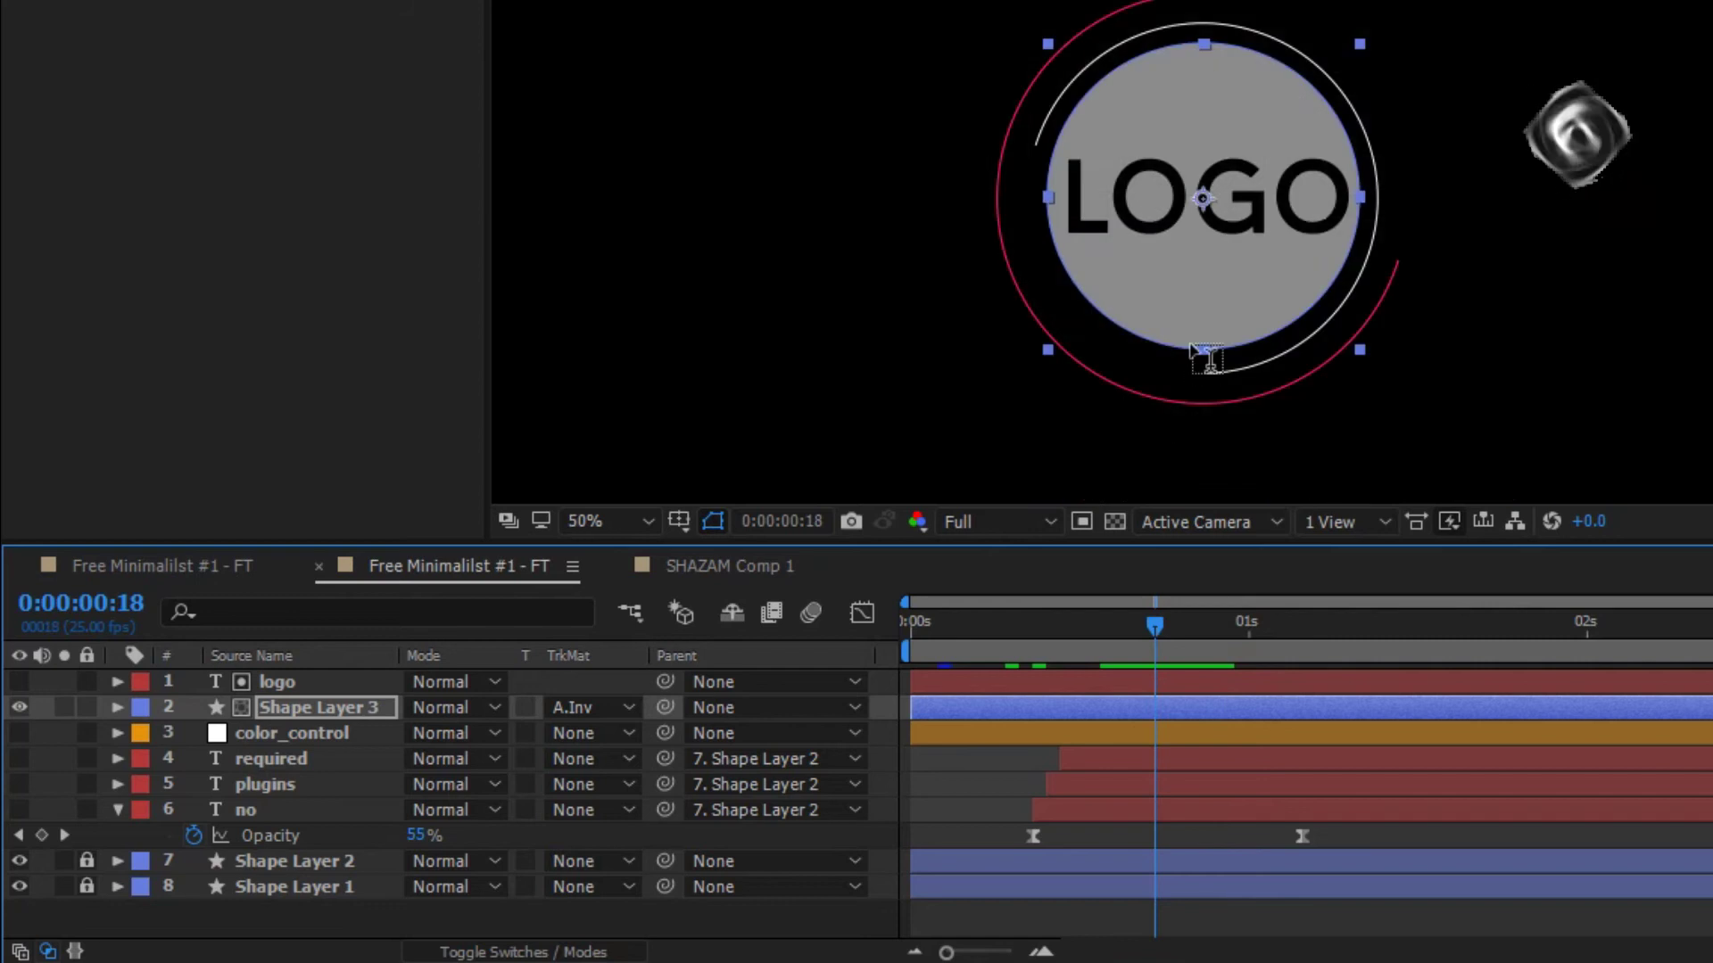
Parent both Shape Layer 3 and the logo layer to Shape Layer 2
click(726, 706)
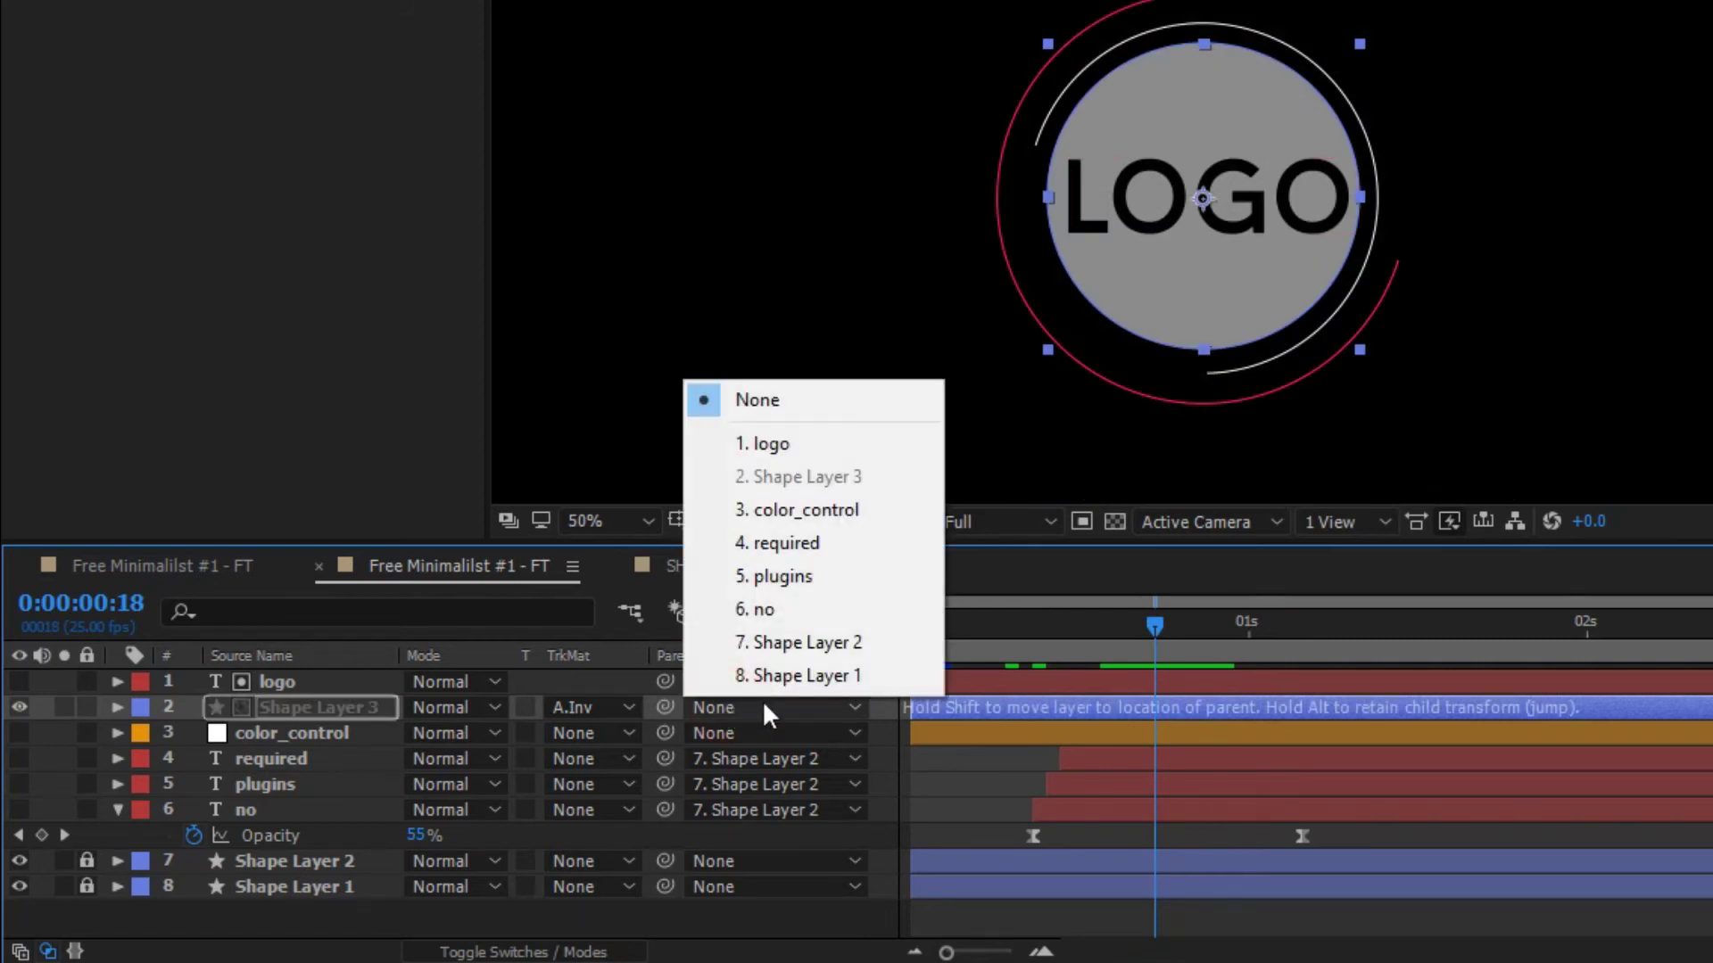
click(814, 644)
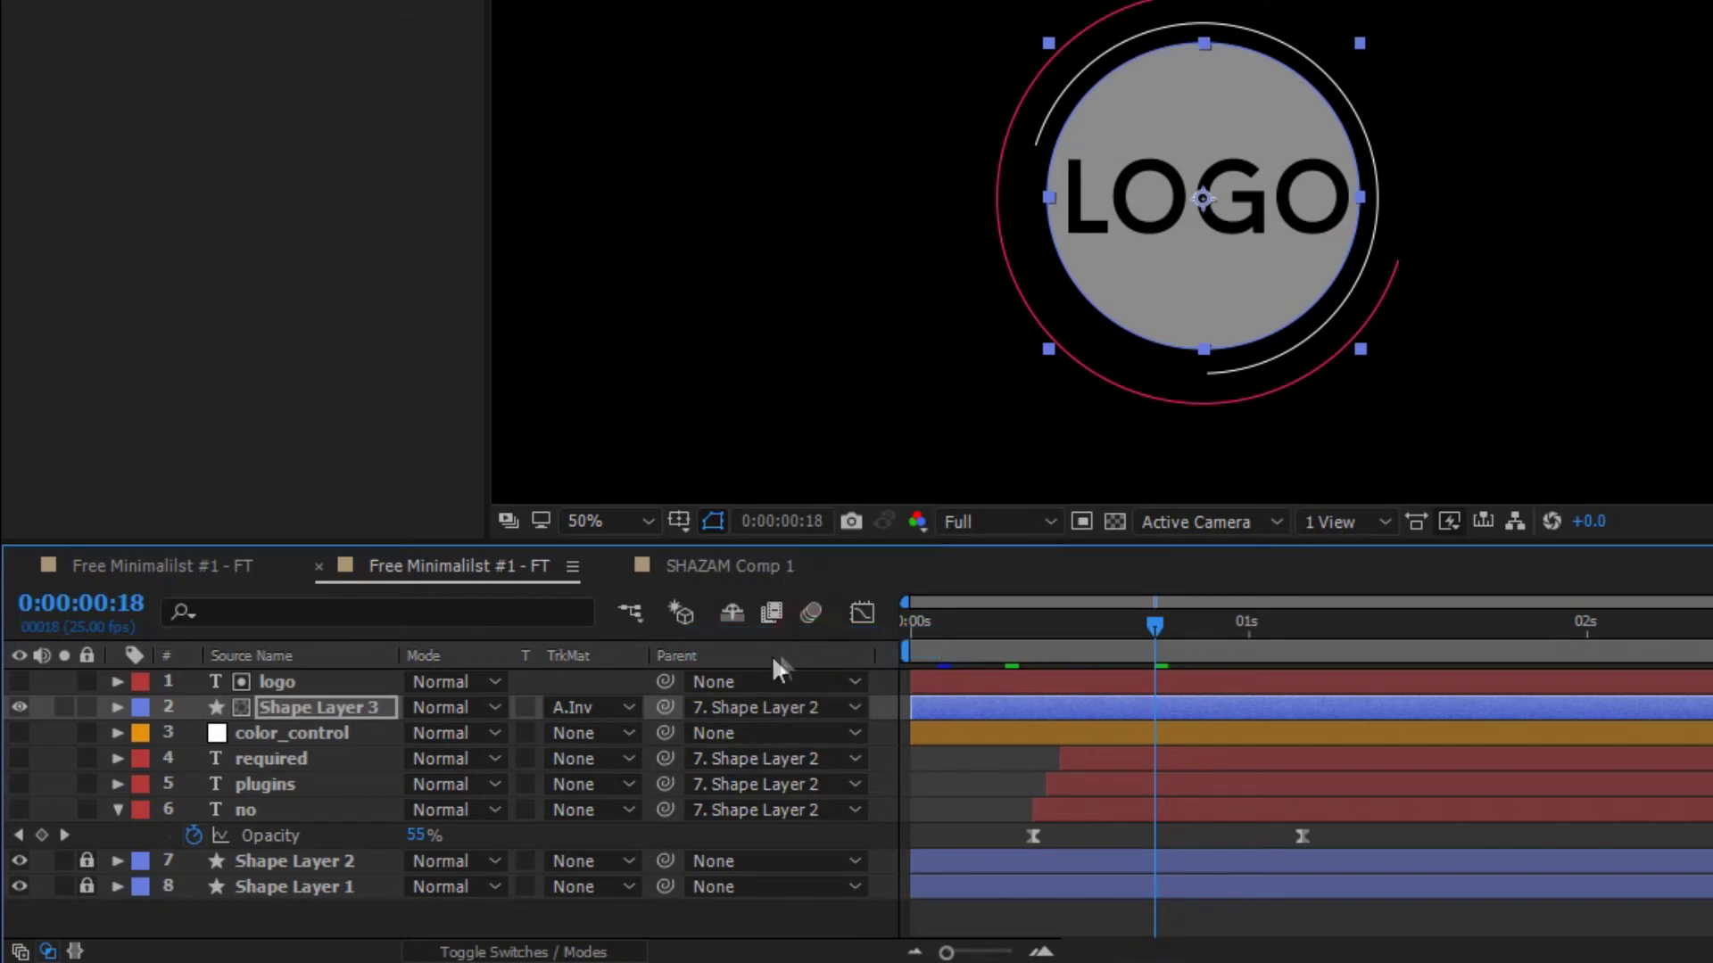
click(728, 684)
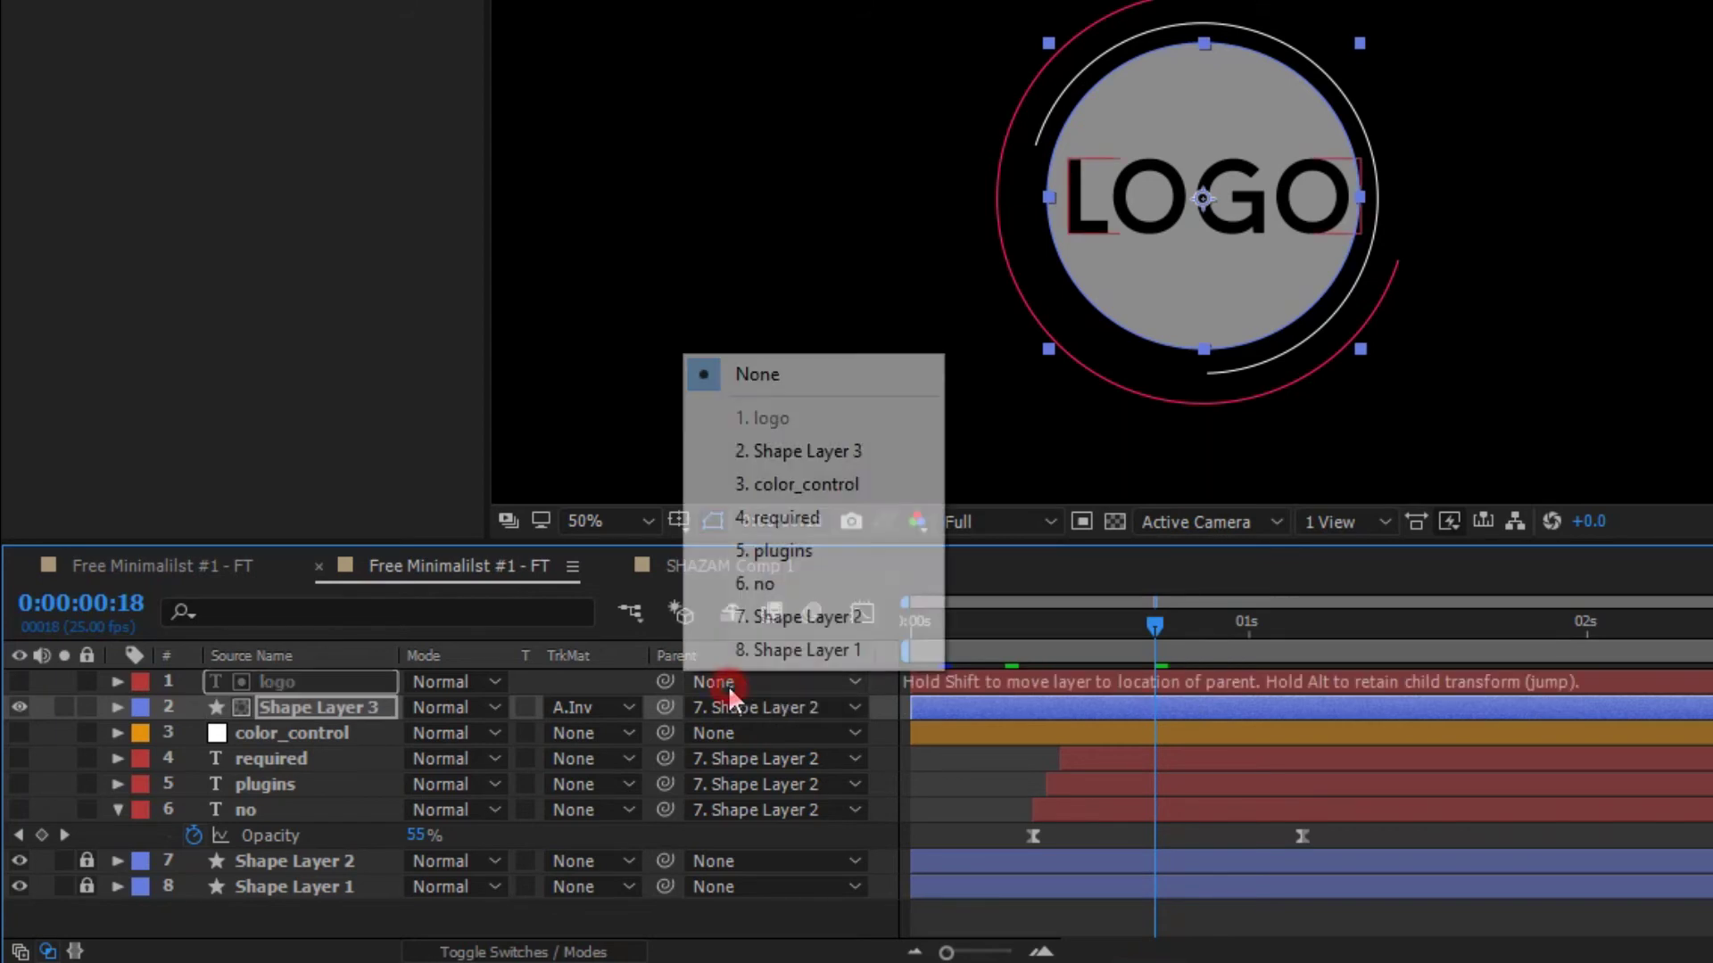
click(758, 618)
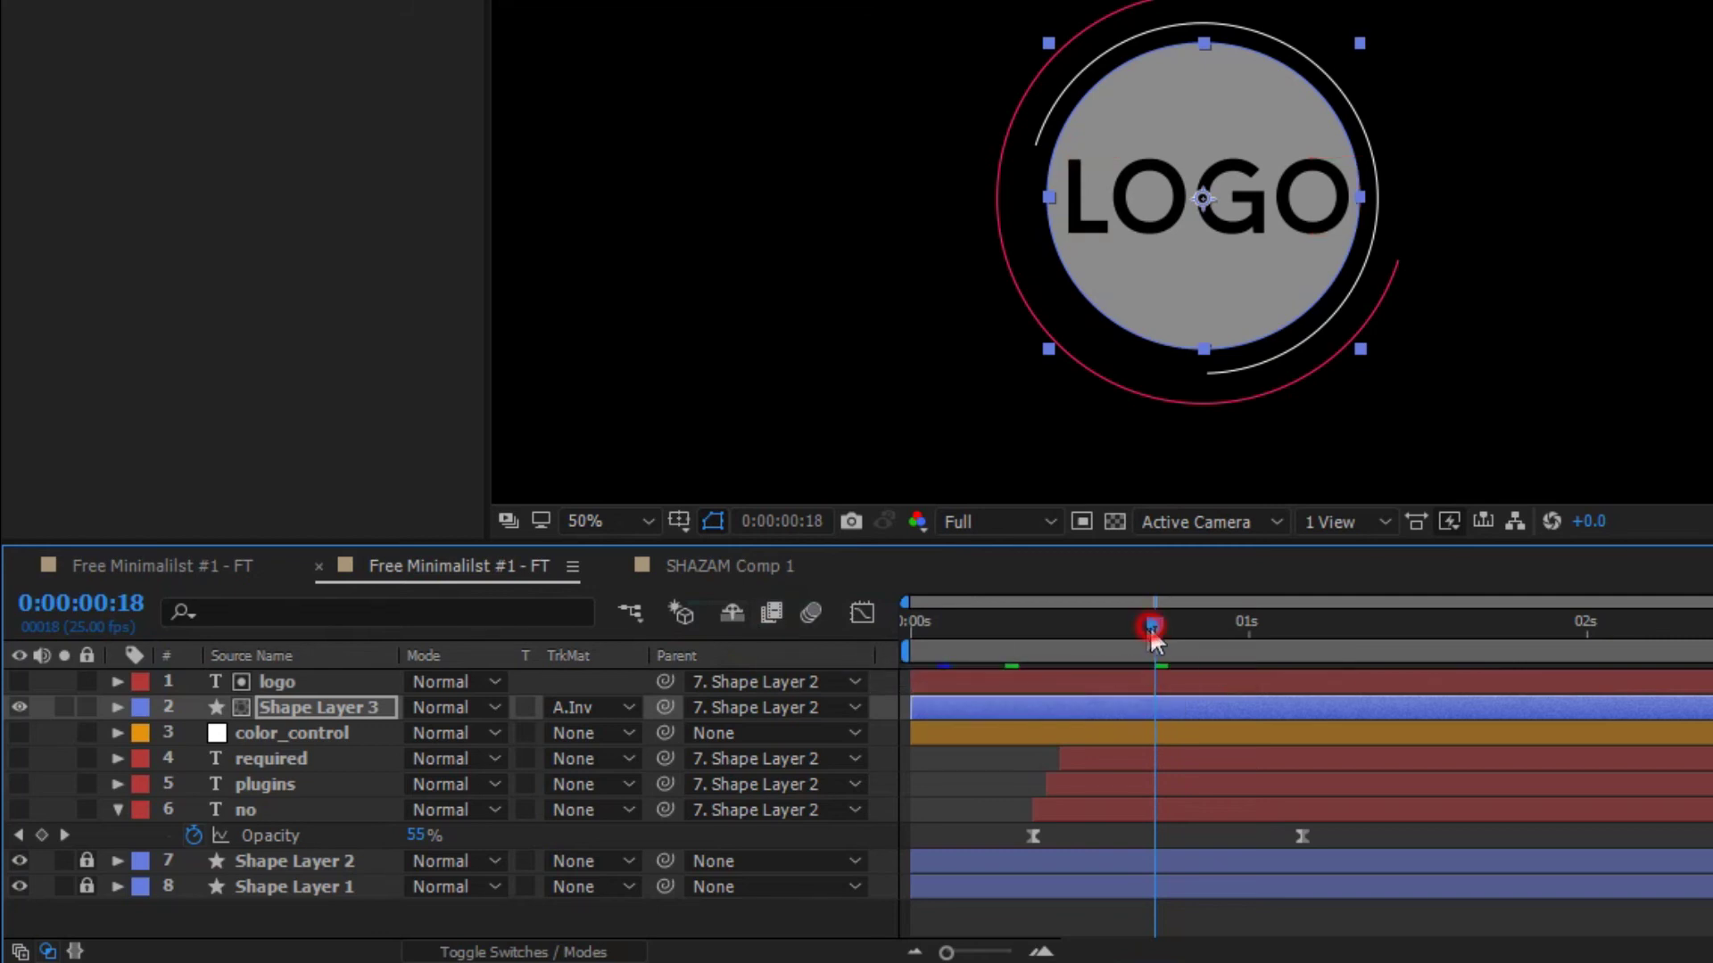
Reduce the logo text's rotation to about 38°, centre it in the circle, and return to Free Minimalist #1 - FT
drag(1151, 629, 1531, 657)
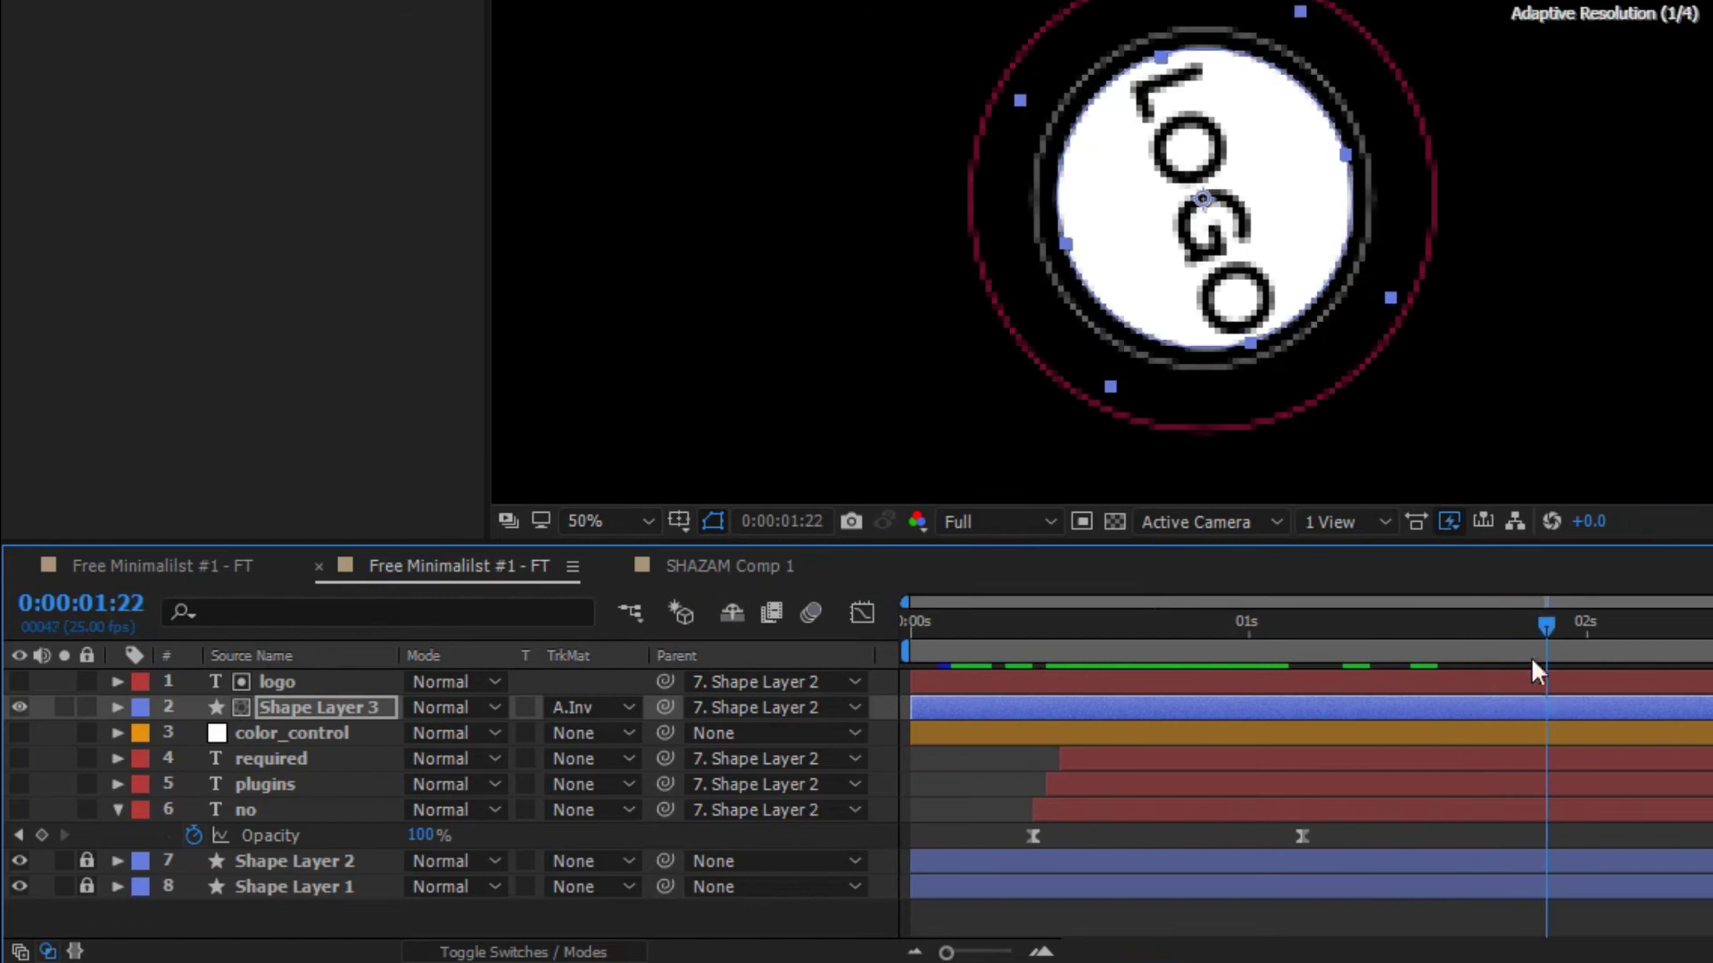
click(275, 681)
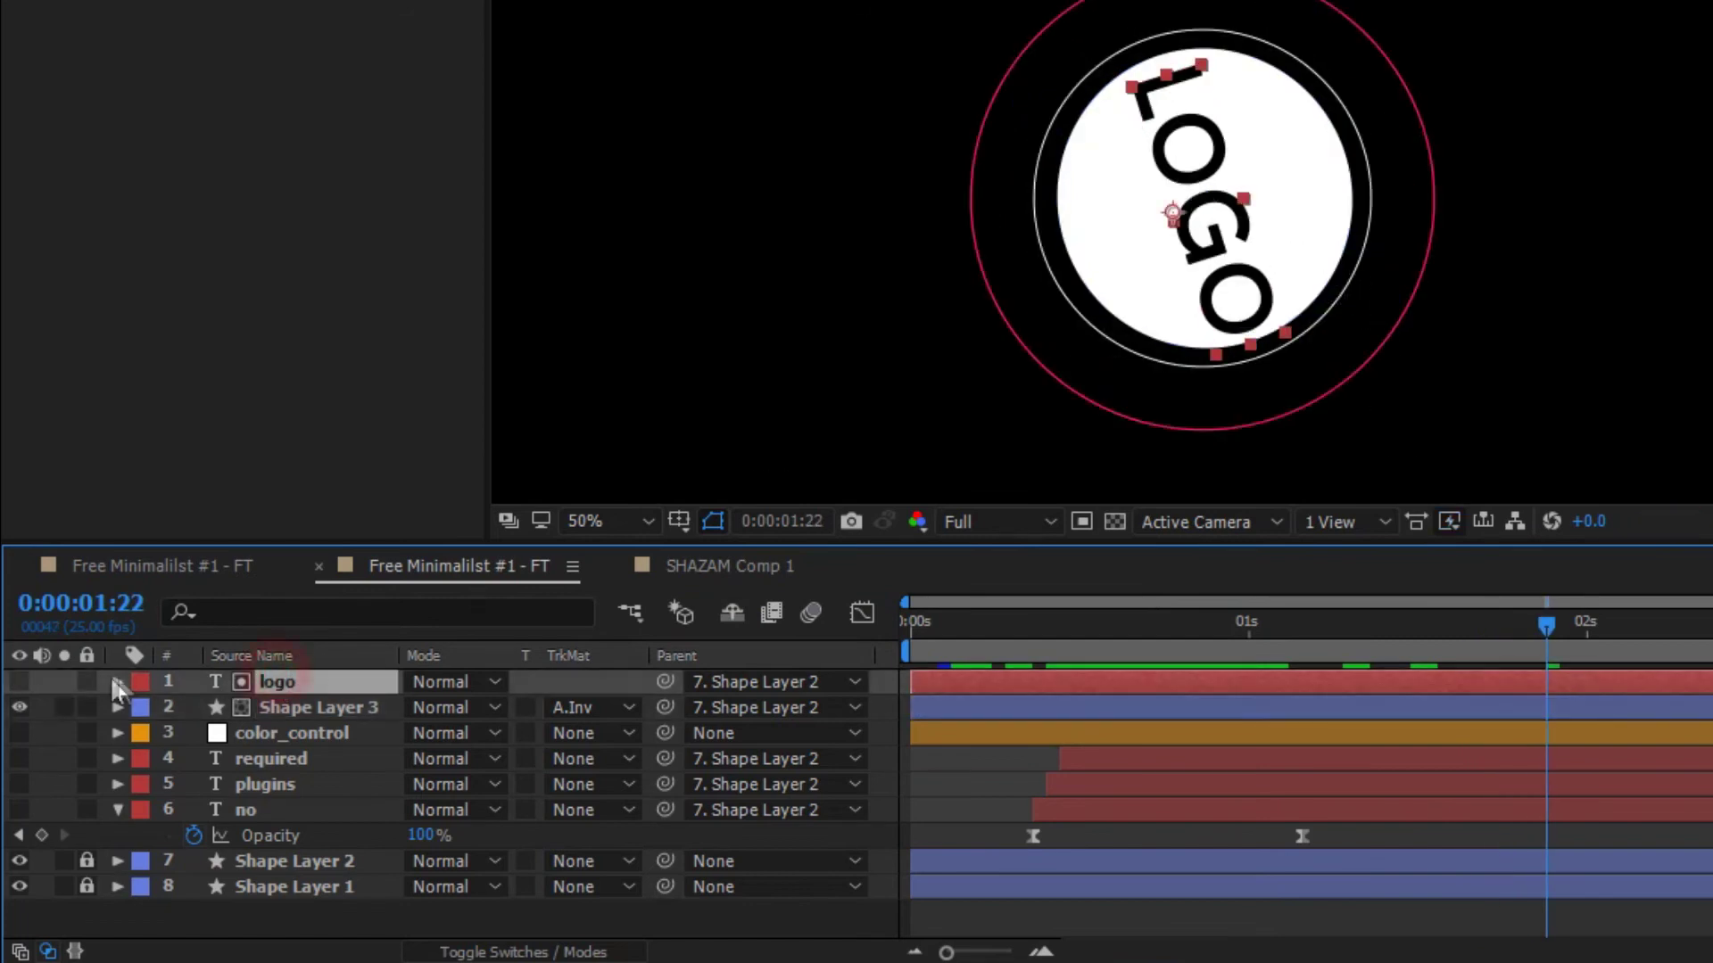
click(116, 682)
click(144, 734)
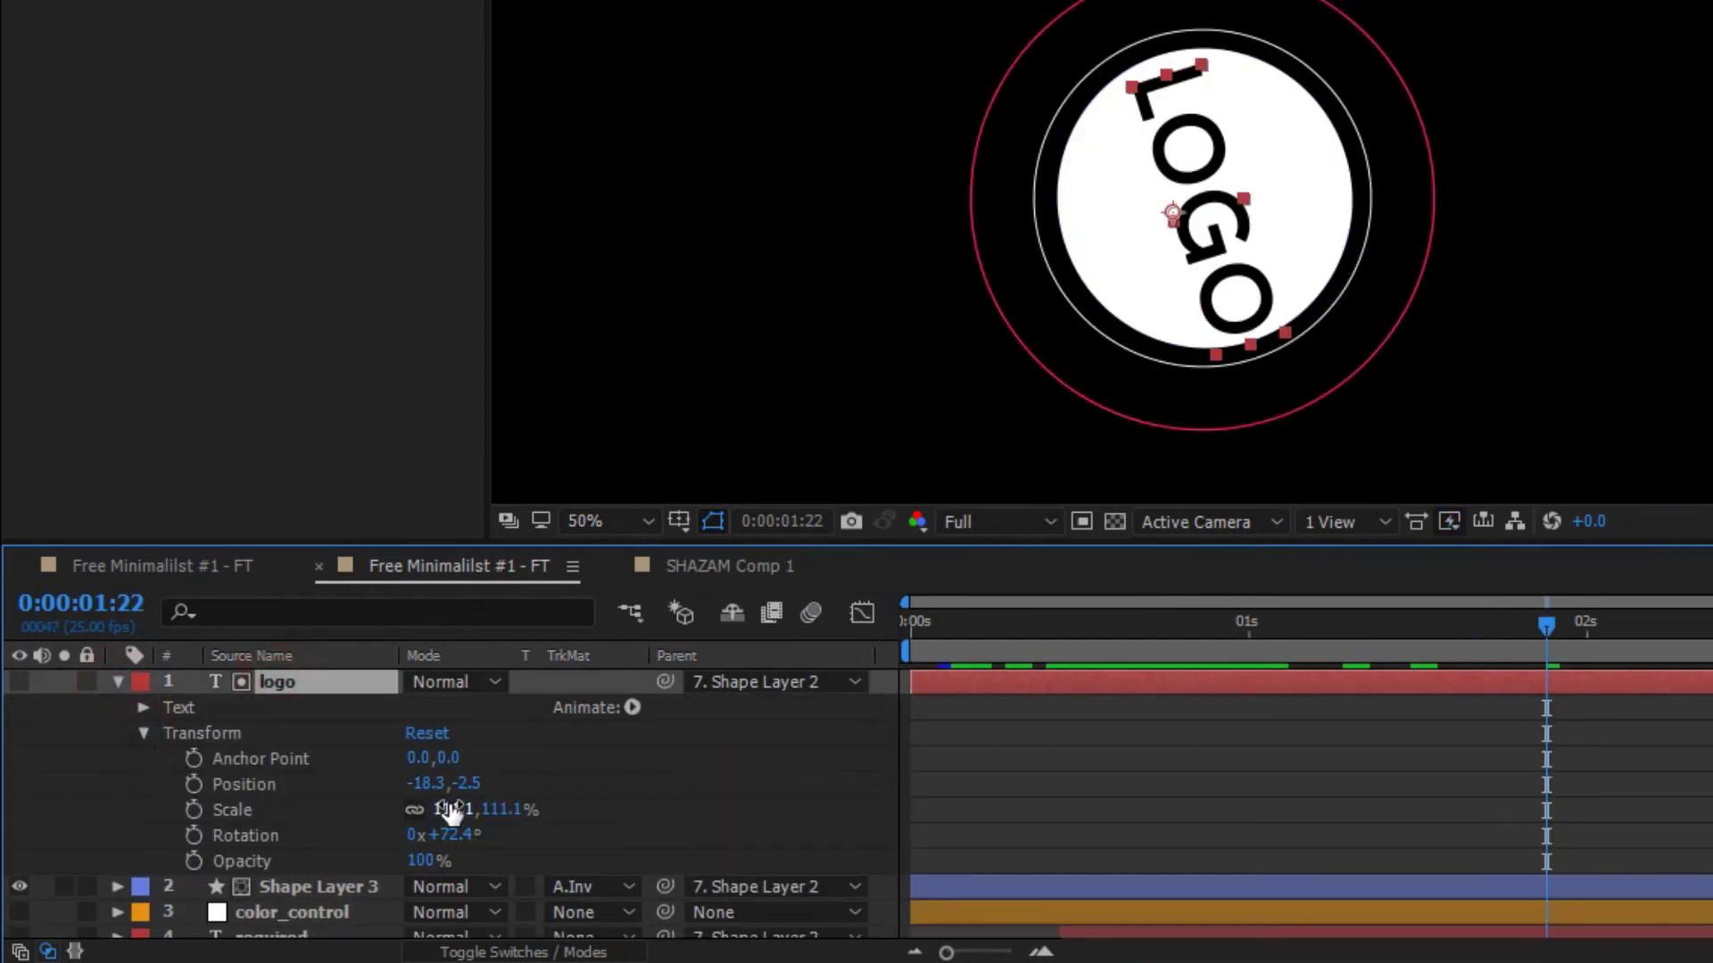
drag(458, 840, 361, 849)
drag(1026, 212, 1063, 236)
click(111, 571)
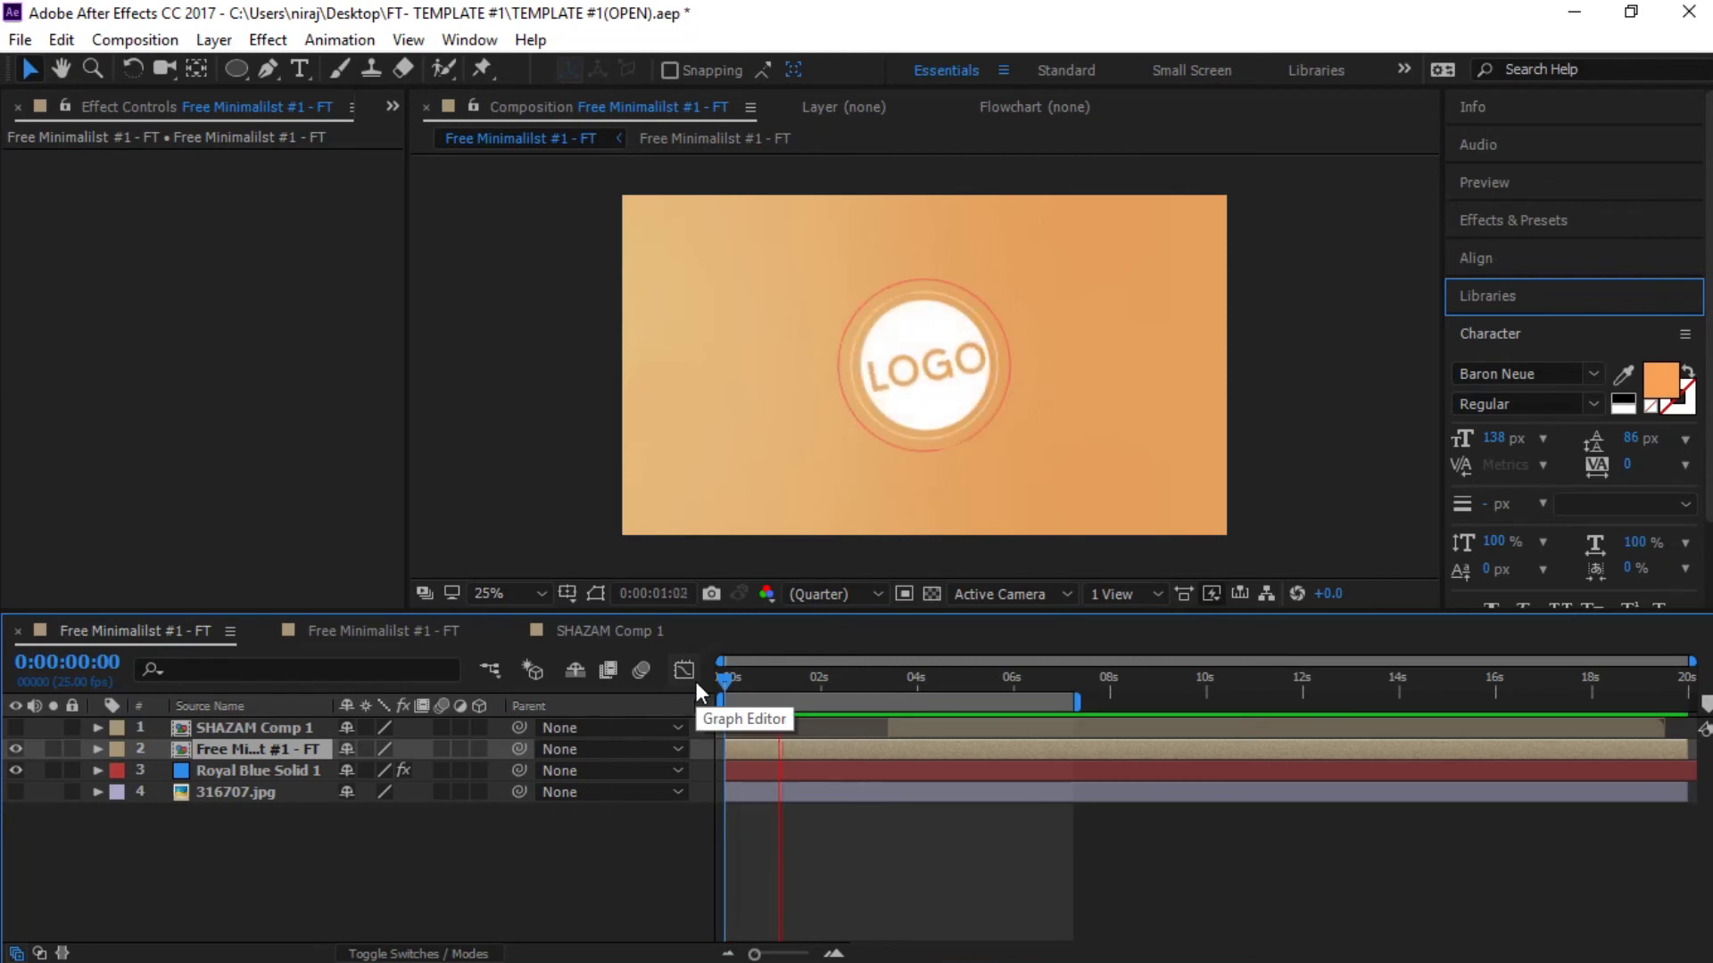
Inside SHAZAM Comp 1, replace CHANNEL NAME with 'gamer', then go back to the main comp
key(space)
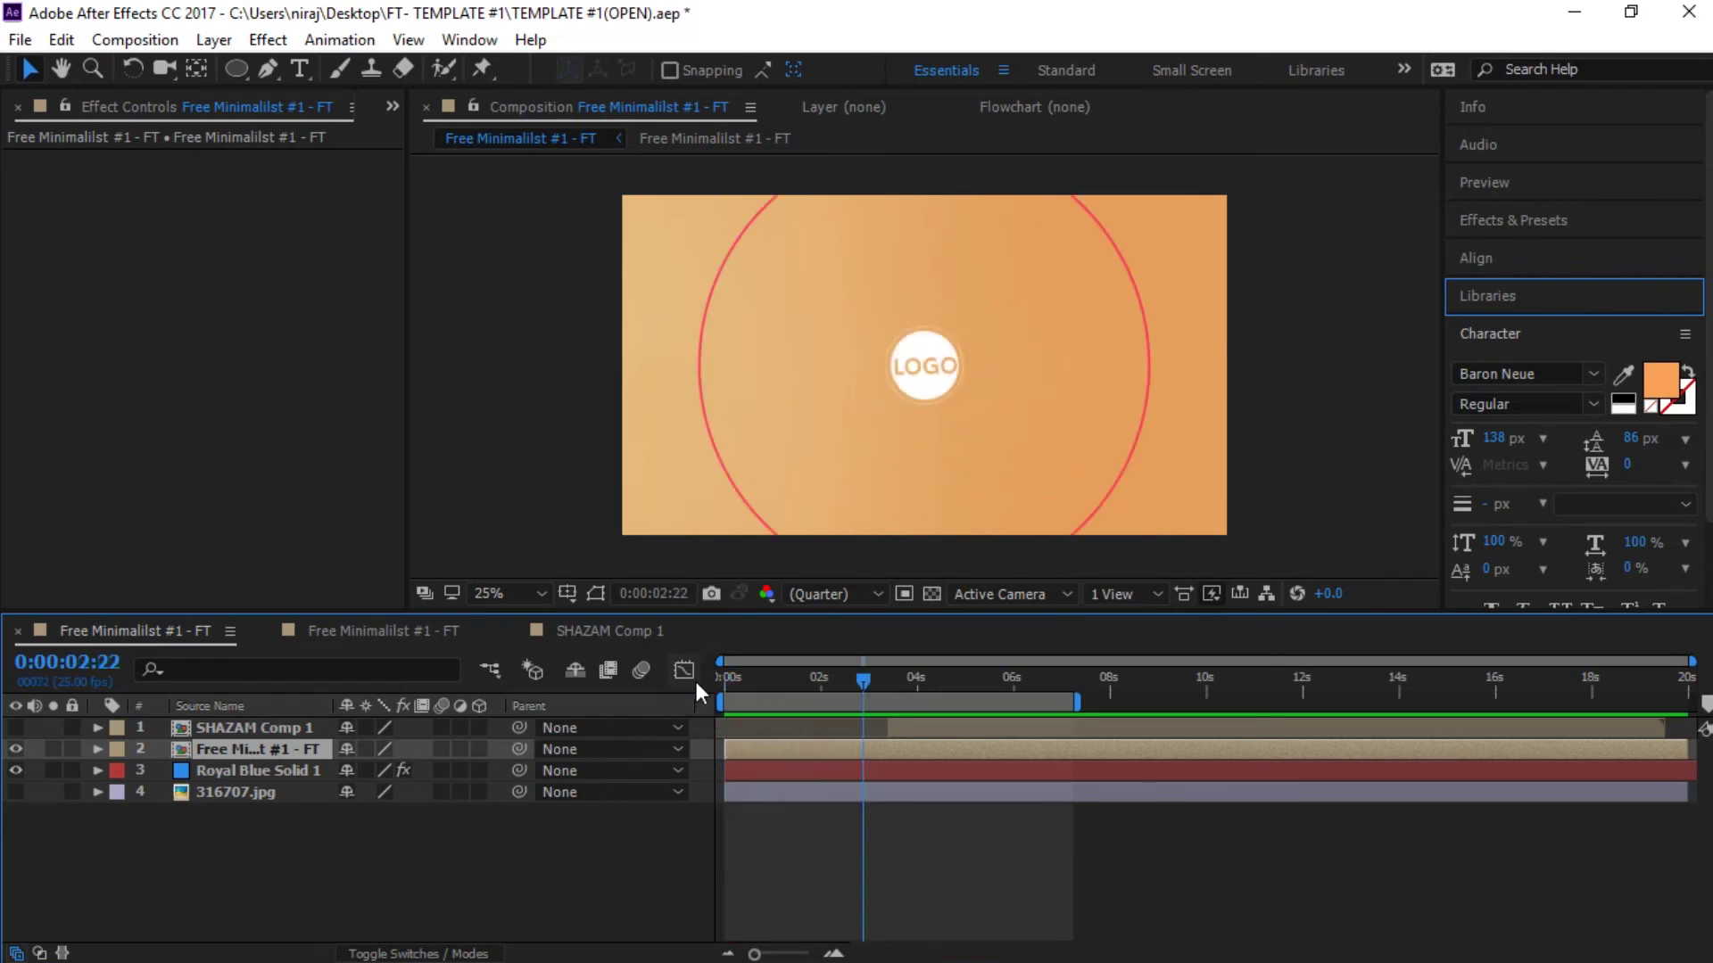
drag(869, 669, 1017, 676)
click(245, 726)
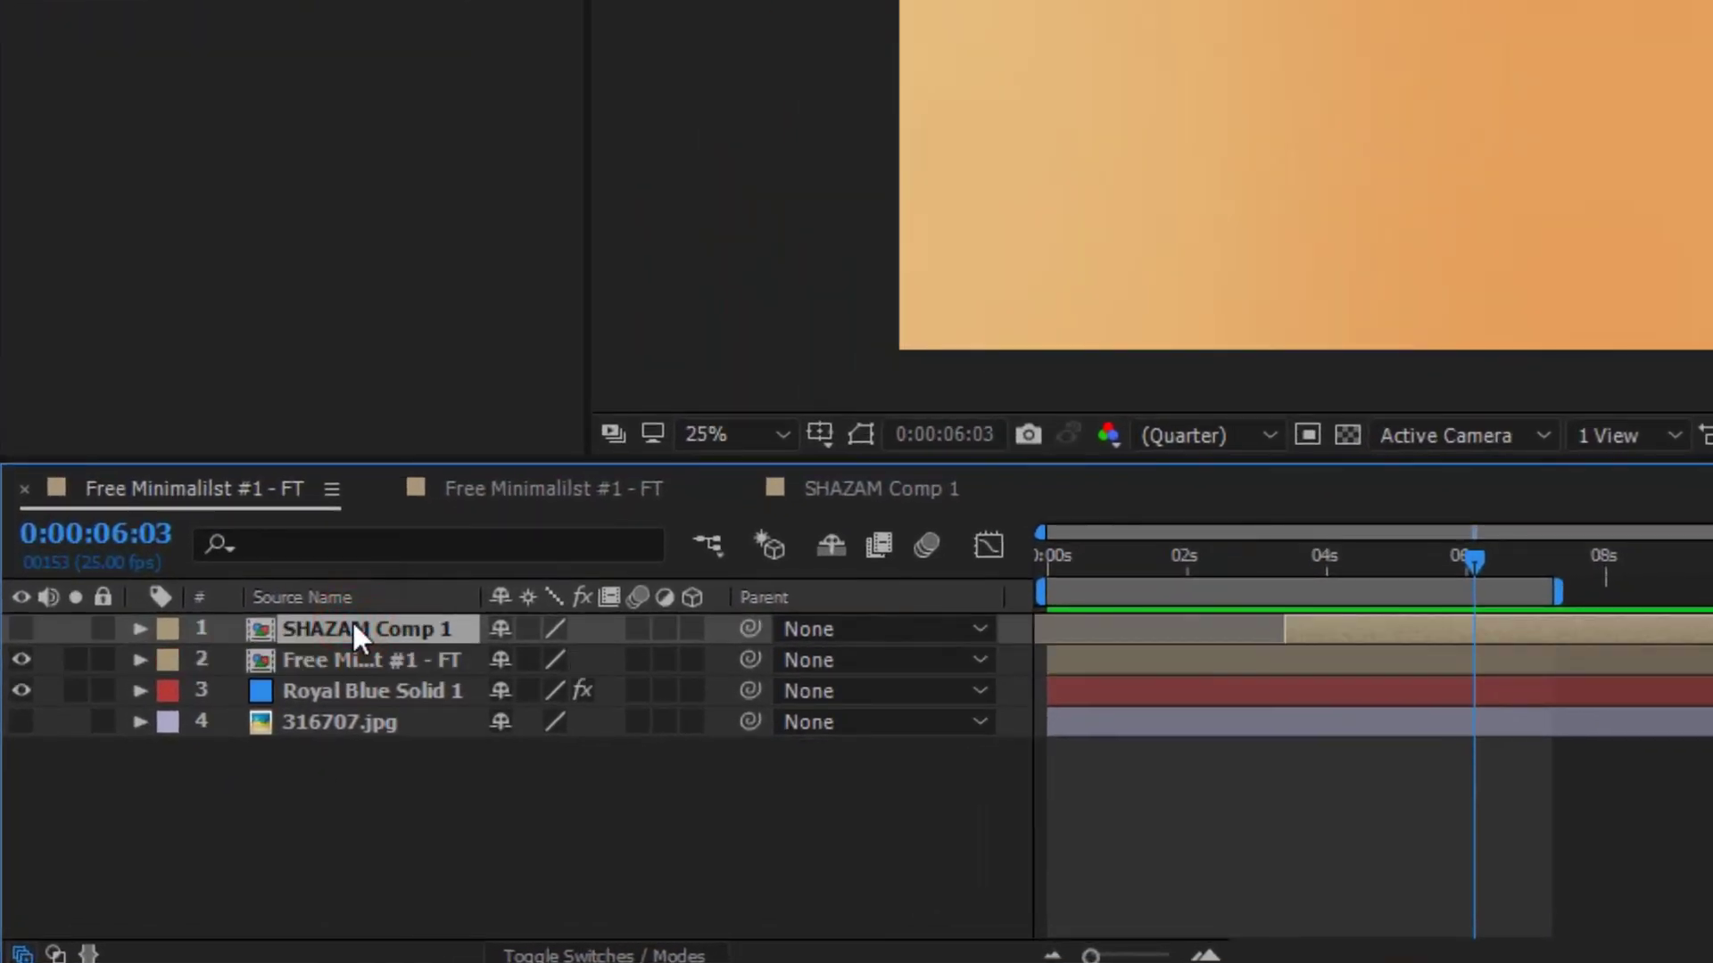
double_click(351, 626)
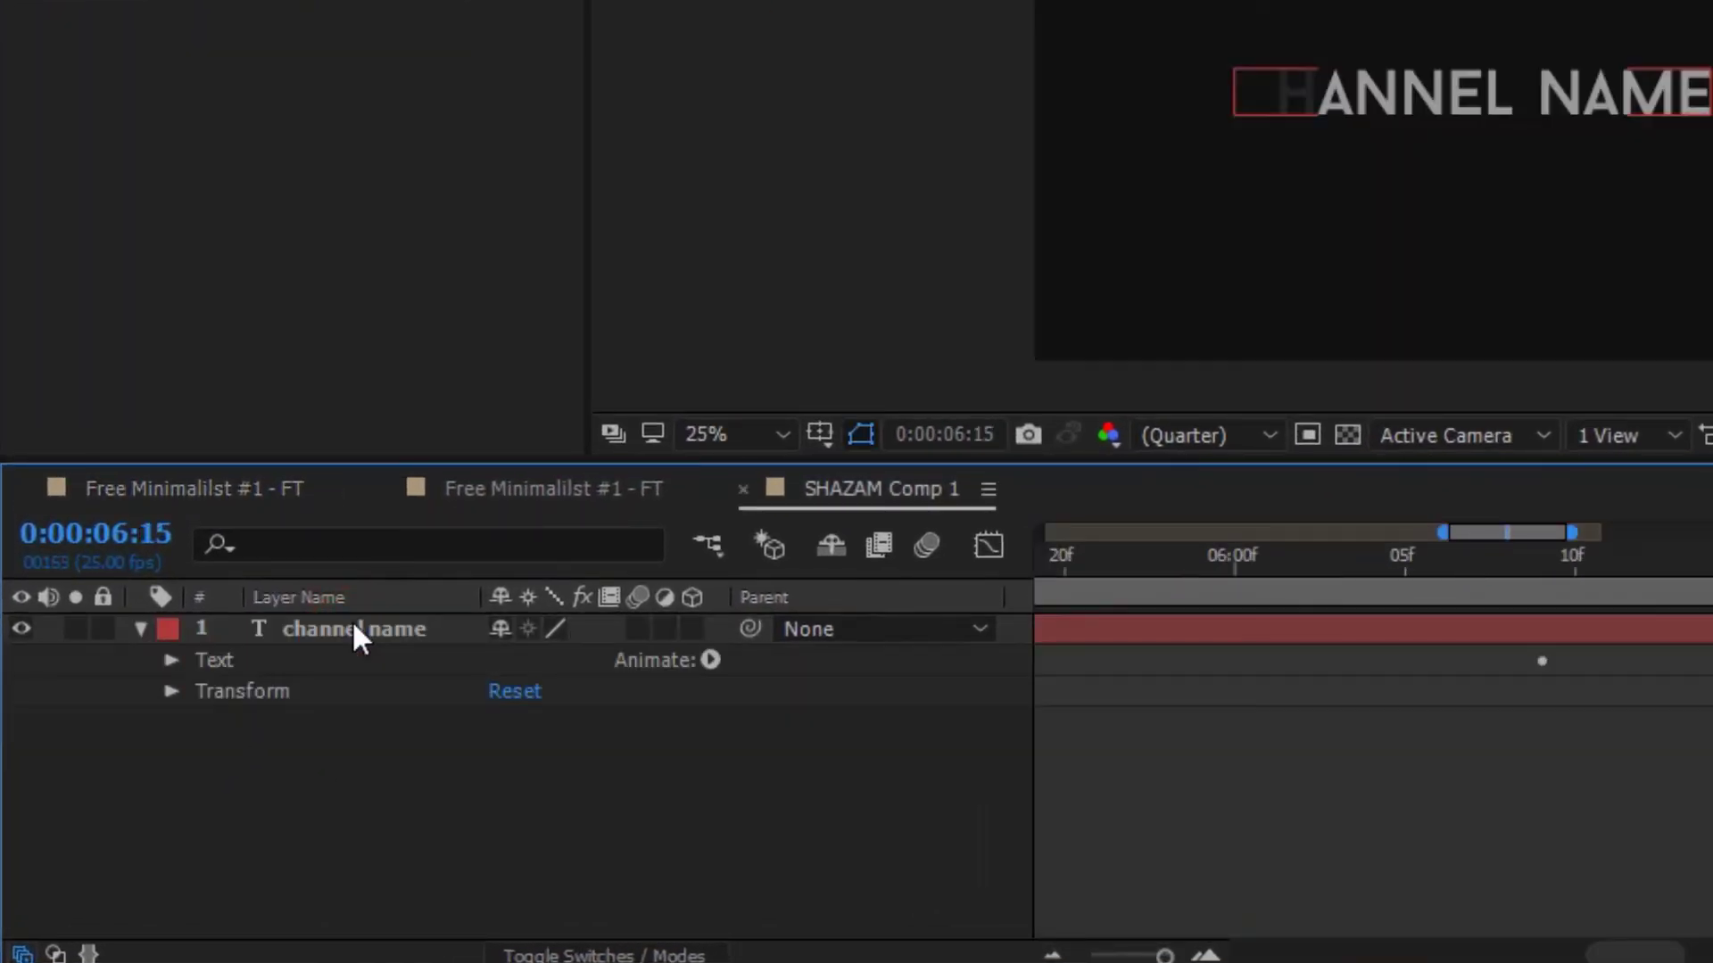
click(311, 77)
double_click(967, 359)
text(gamer)
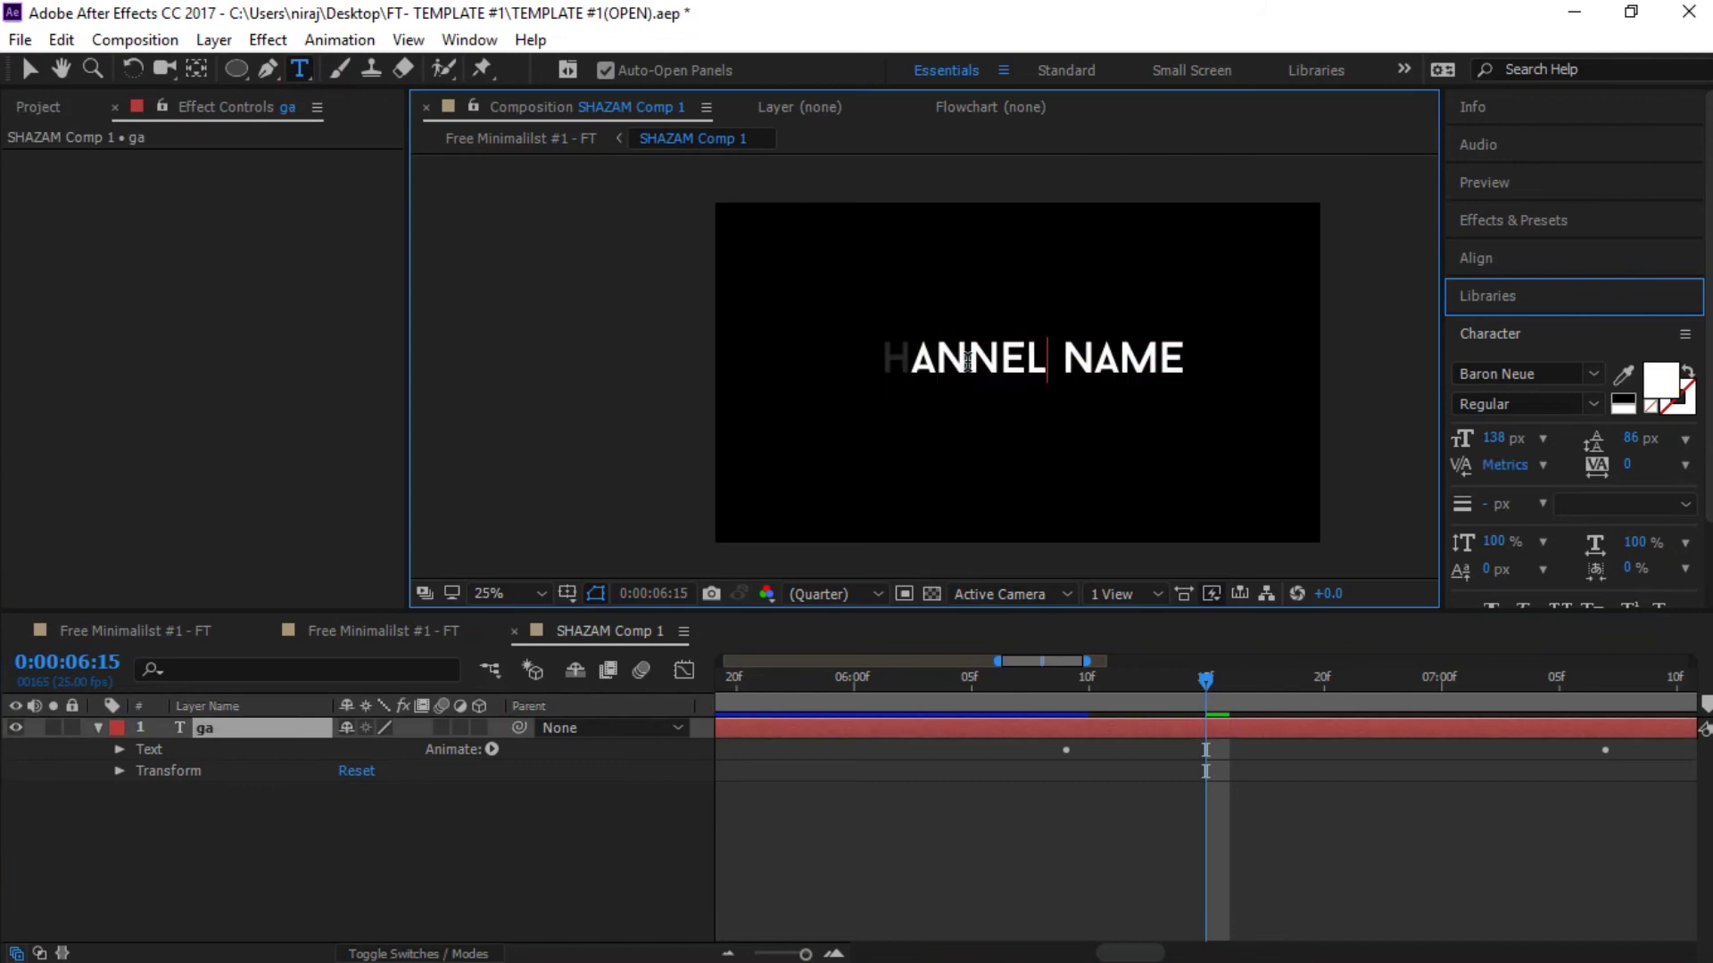
click(134, 635)
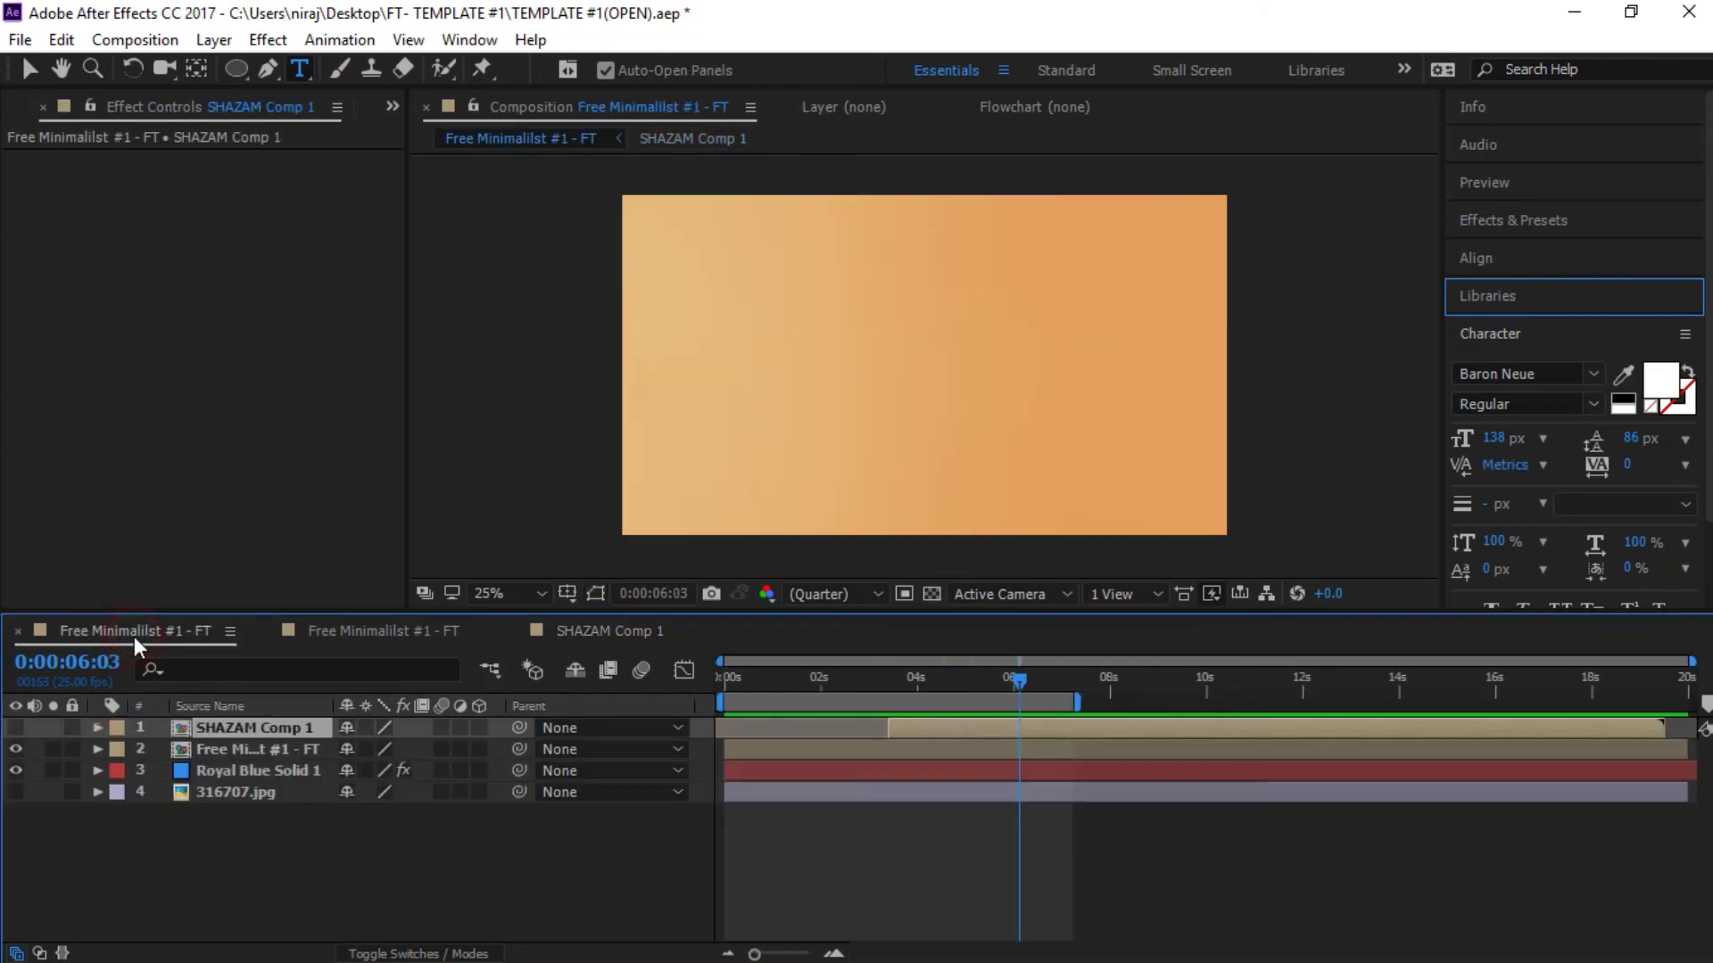
Unhide SHAZAM Comp 1 so GAMER shows over the orange background, then preview from 0:00:00:00
click(15, 728)
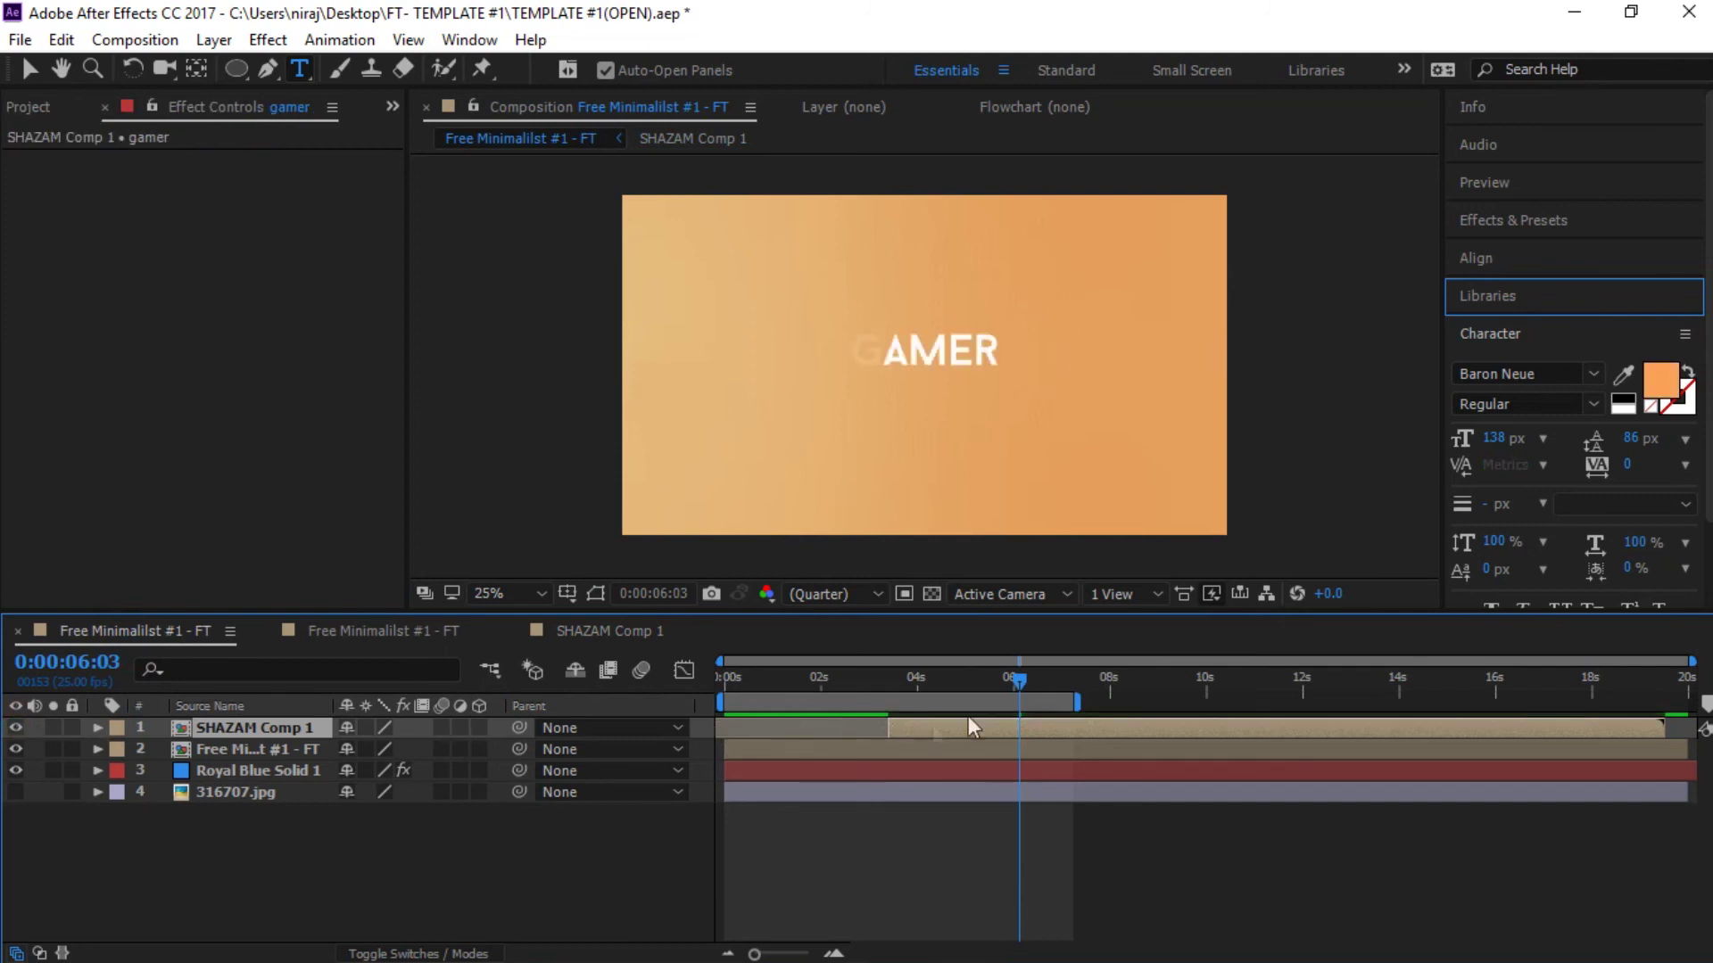
drag(1030, 685, 721, 697)
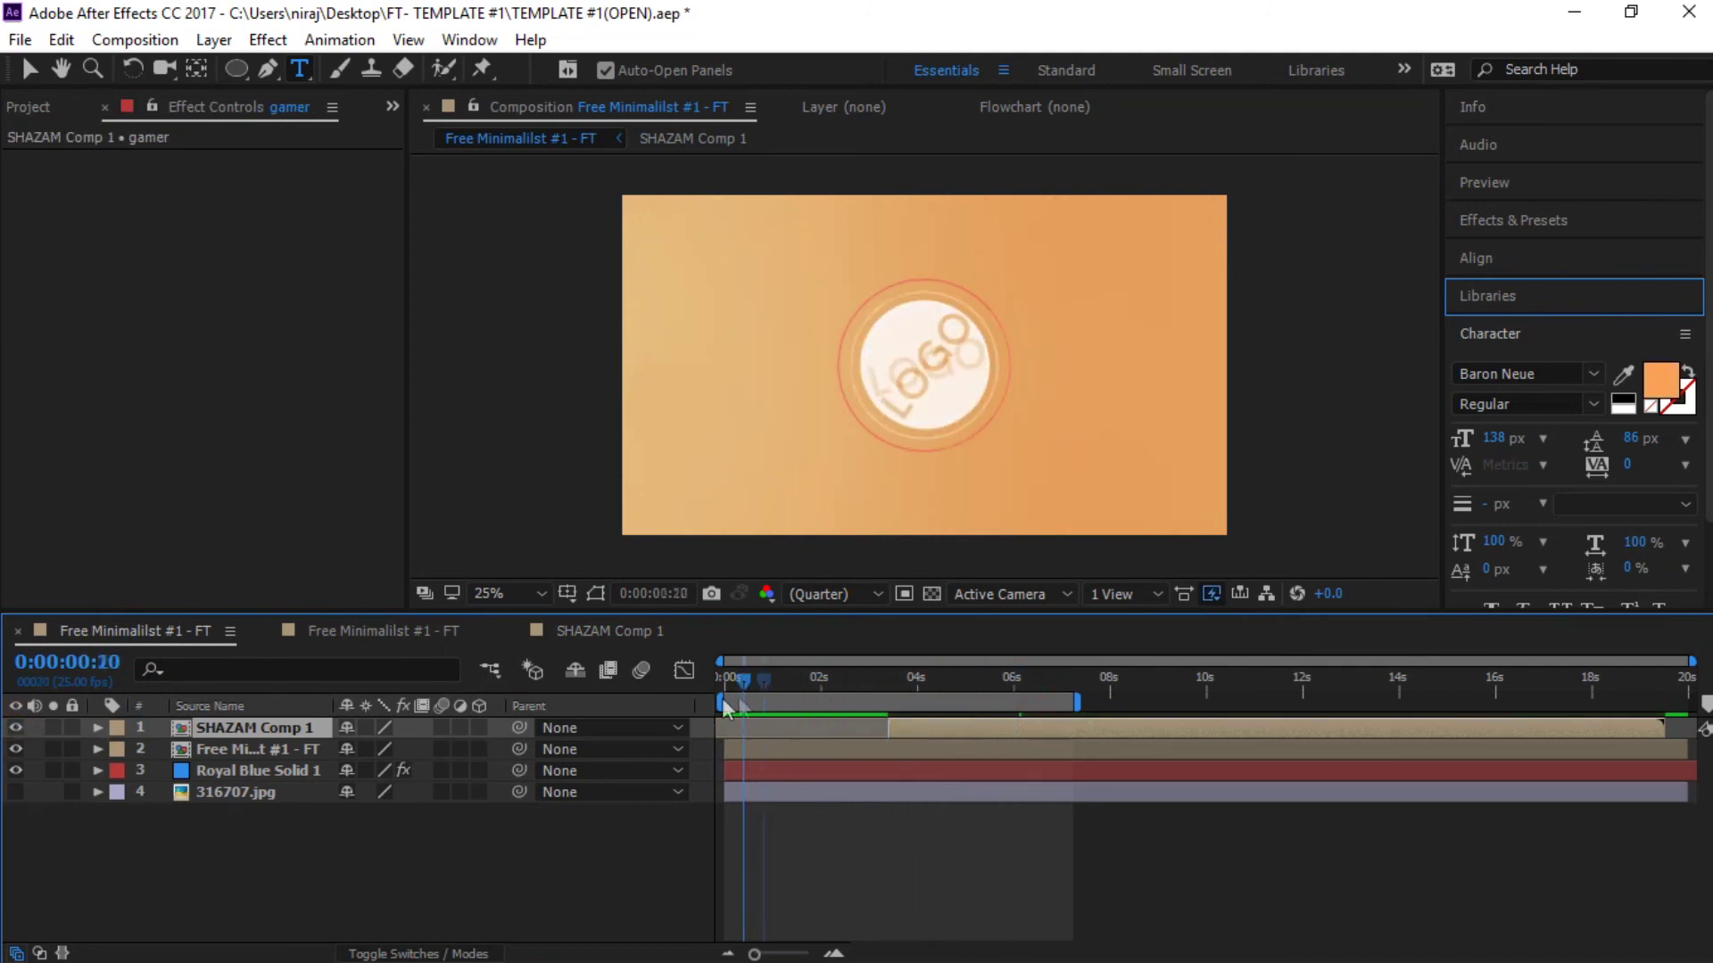
key(space)
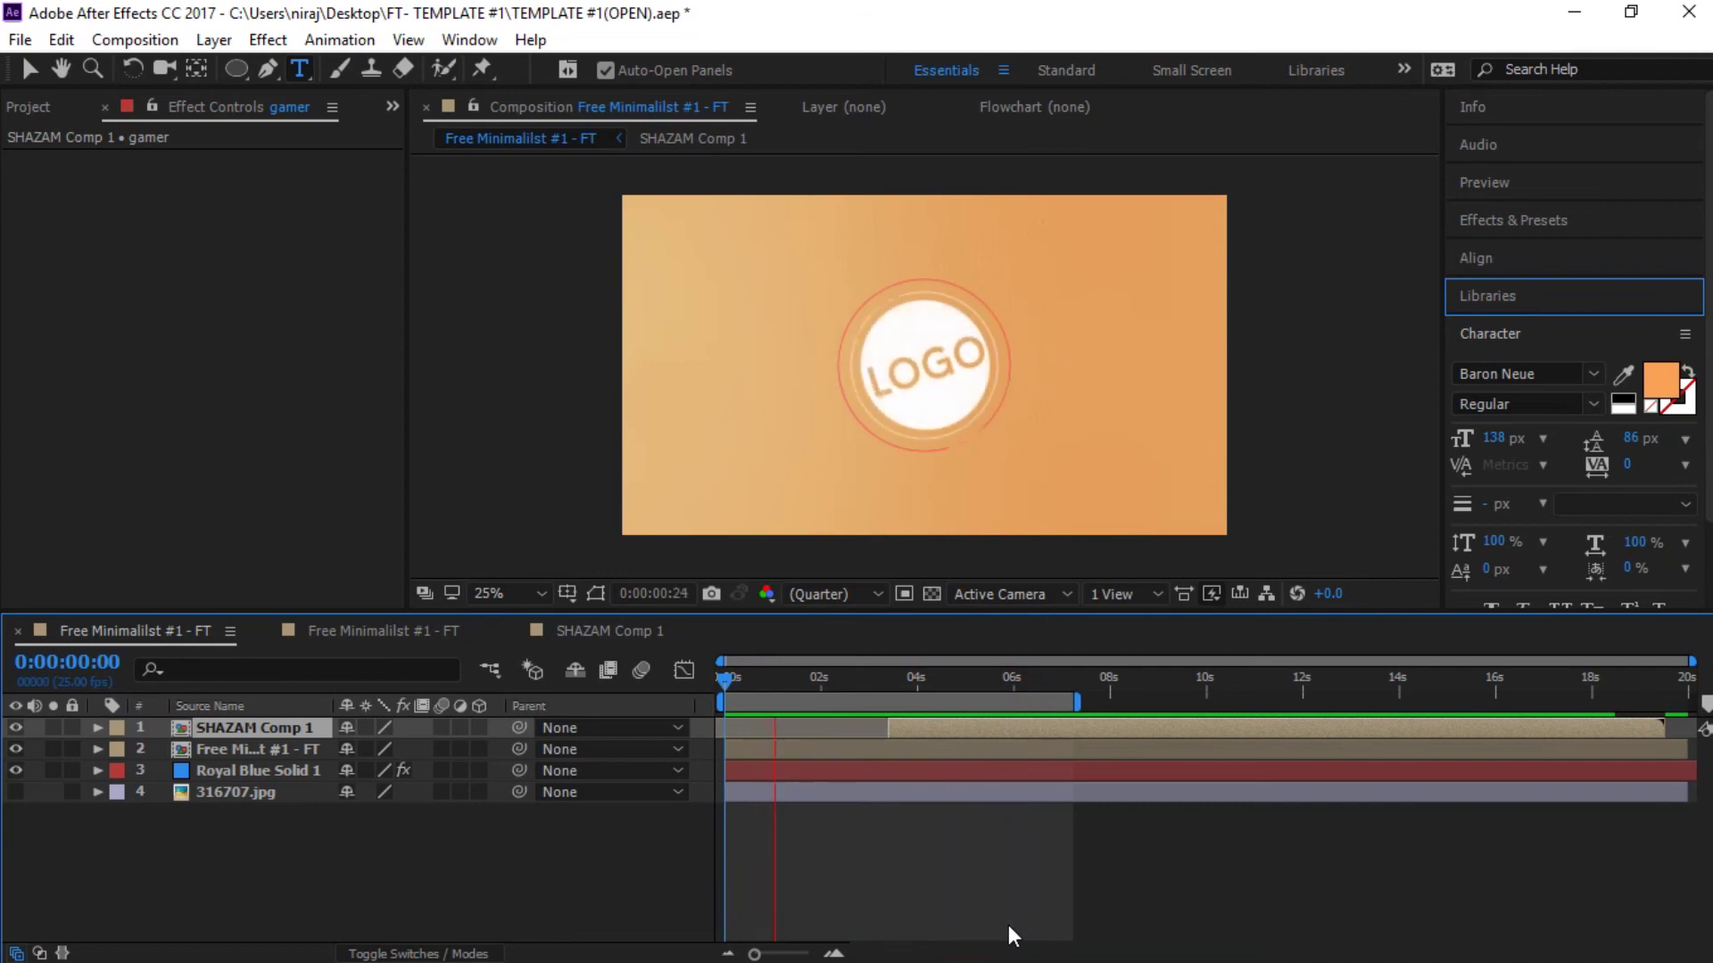